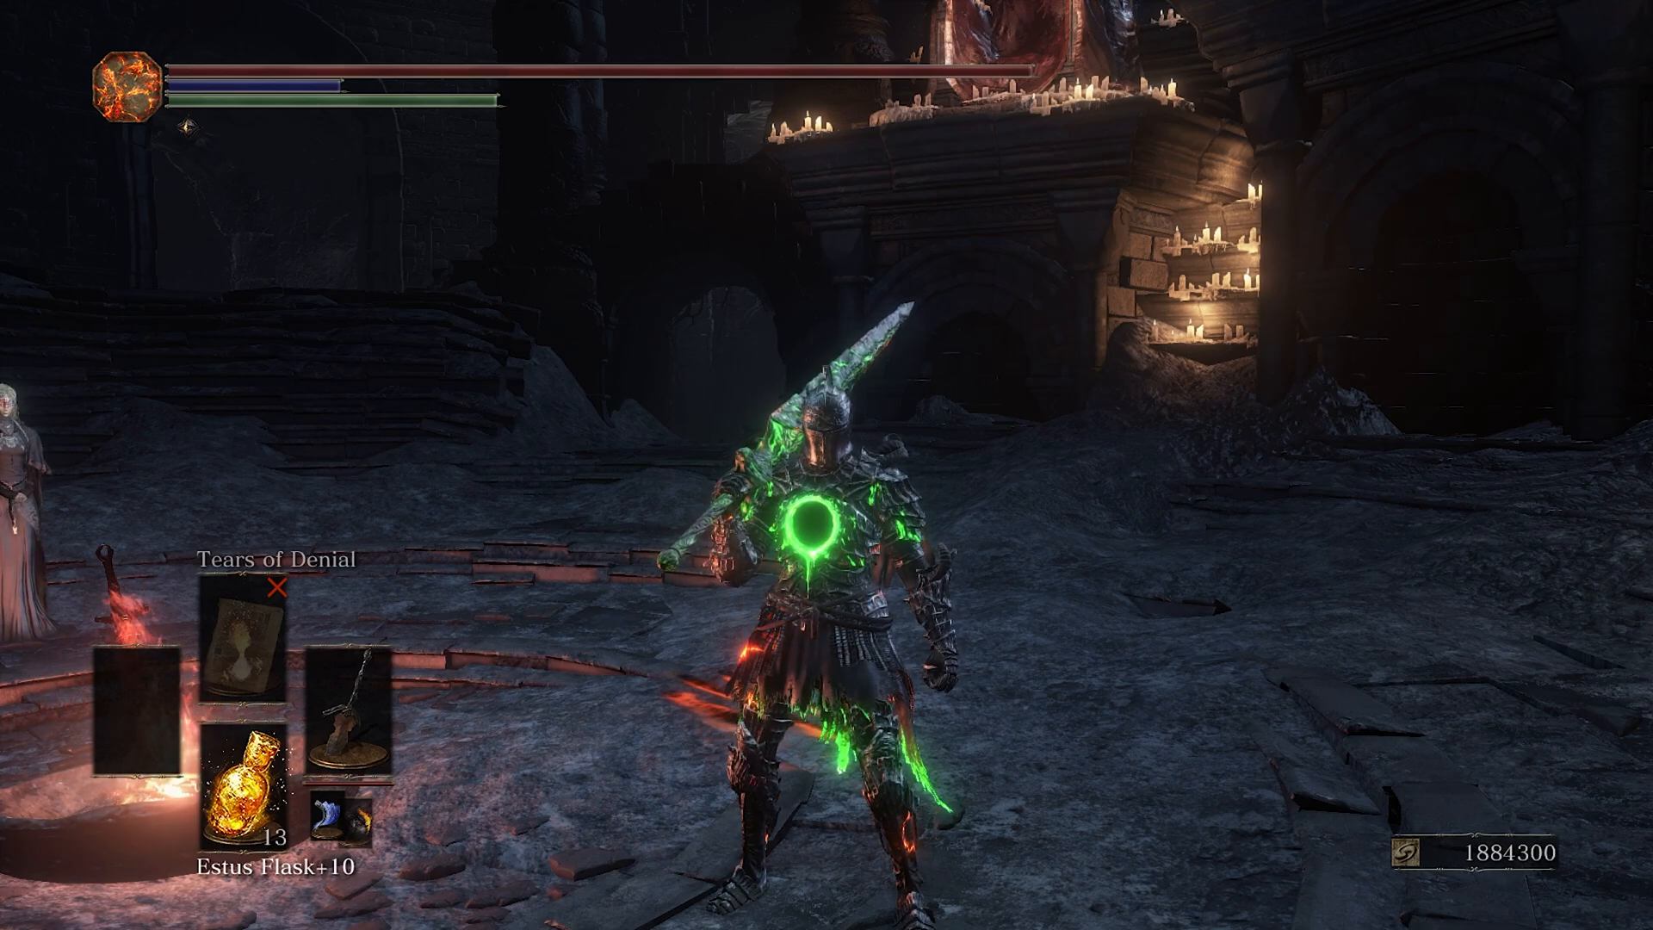
key("f")
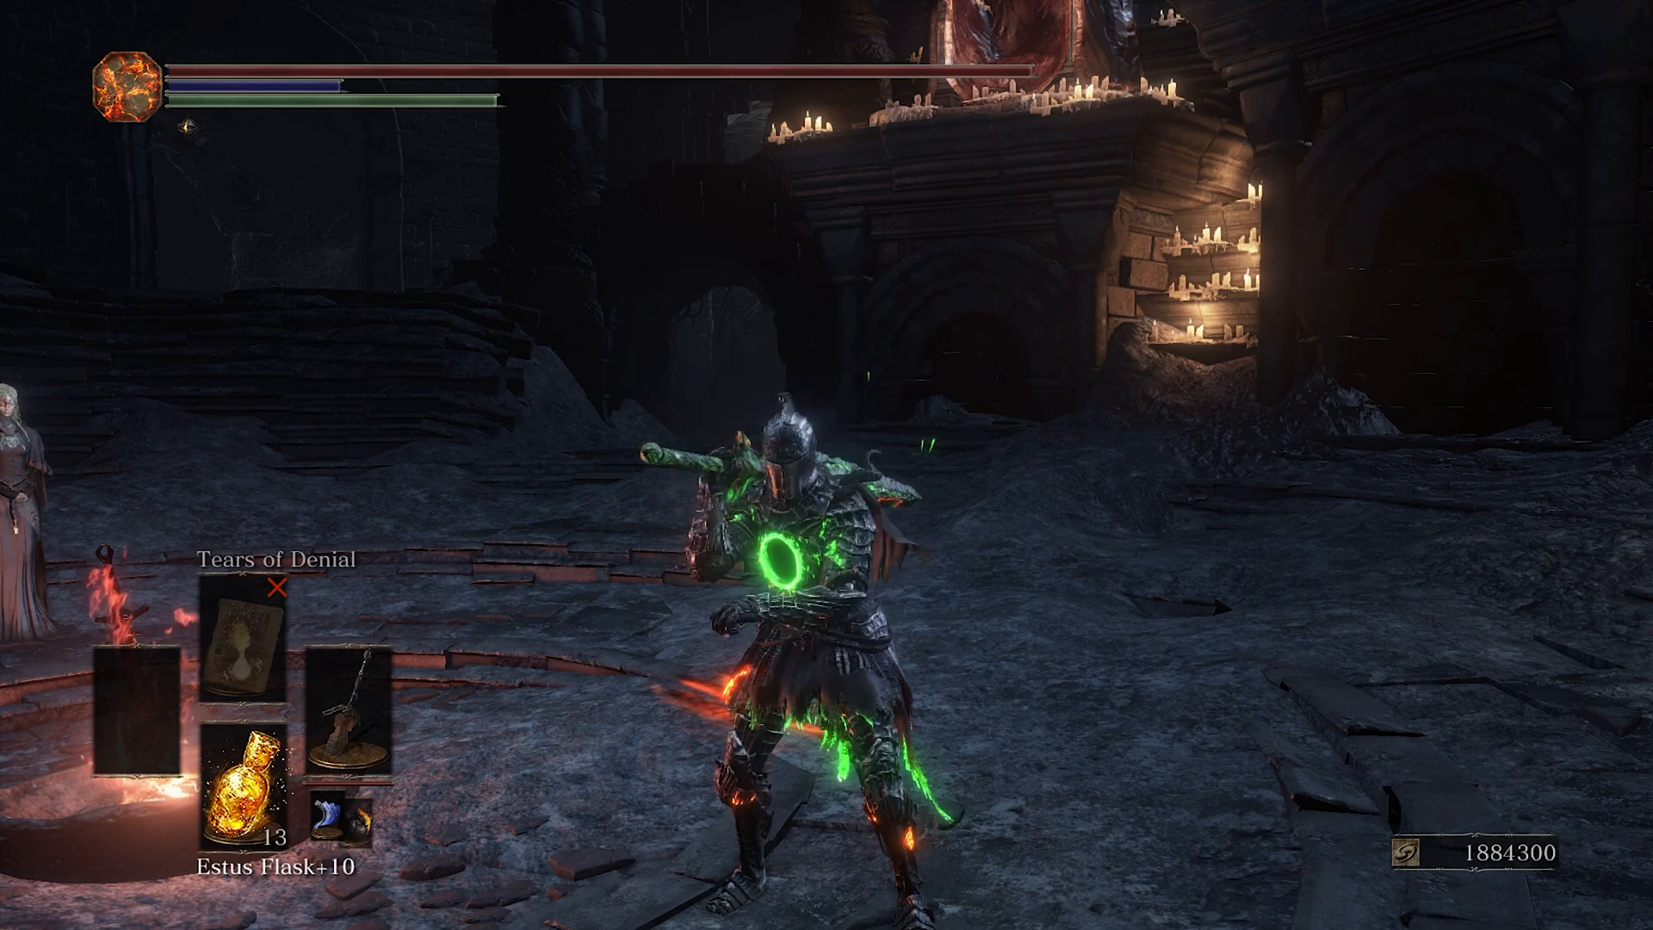
key("ctrl")
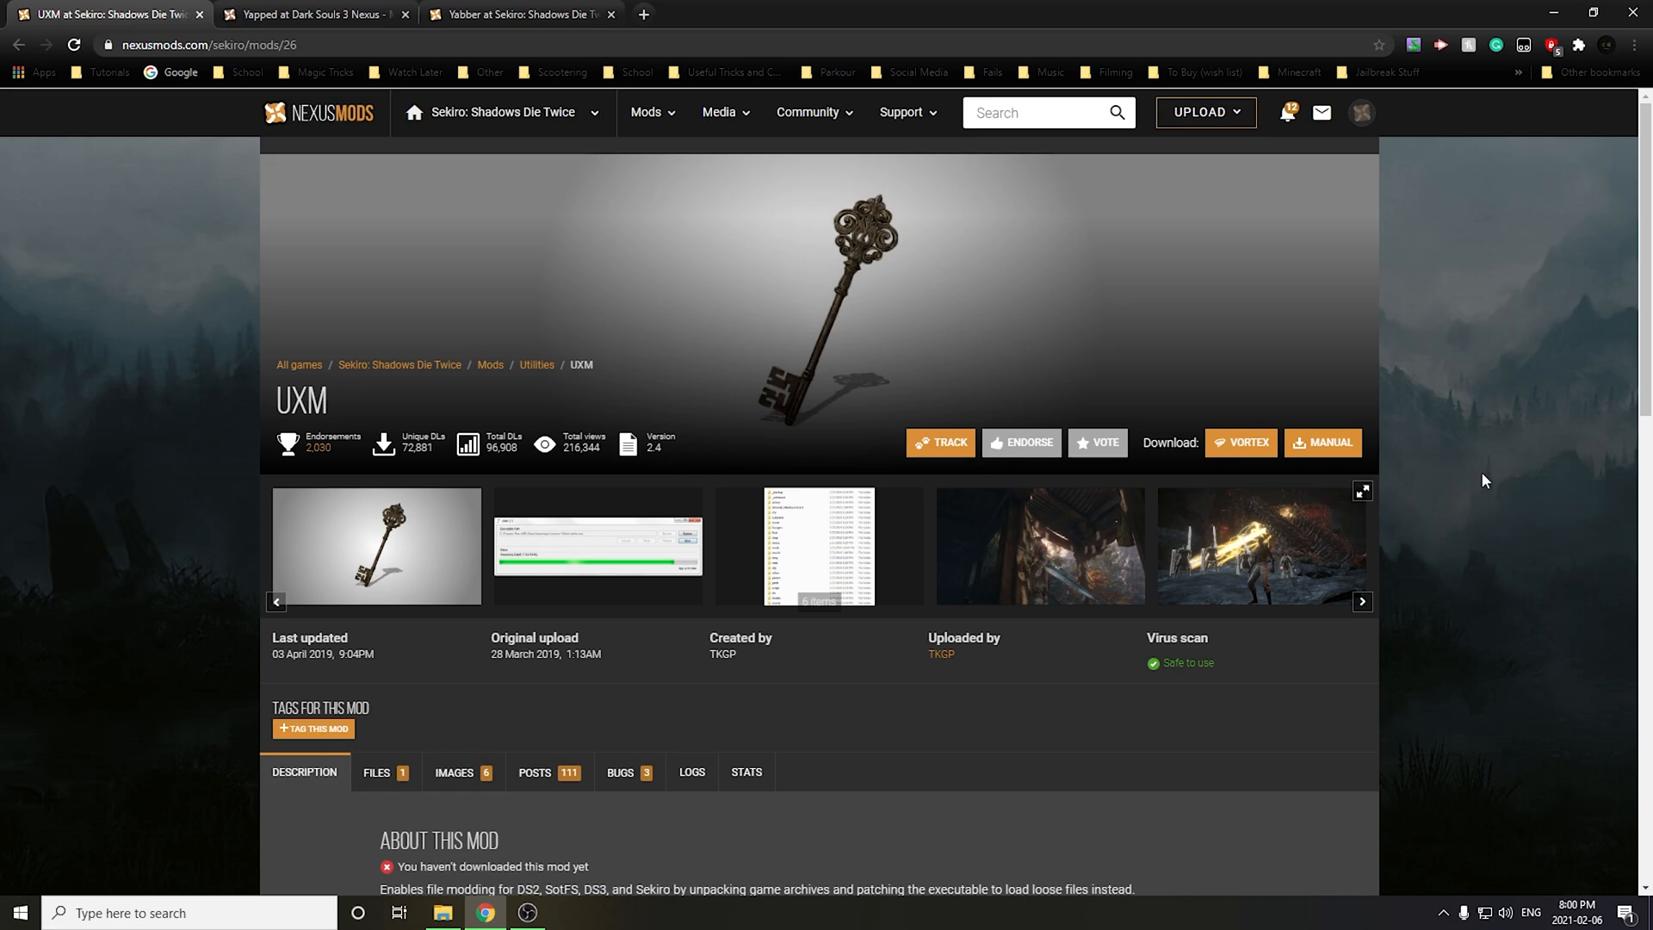
- Look through the Nexus Mods pages for UXM, Yapped and Yabber
key("ctrl+Tab")
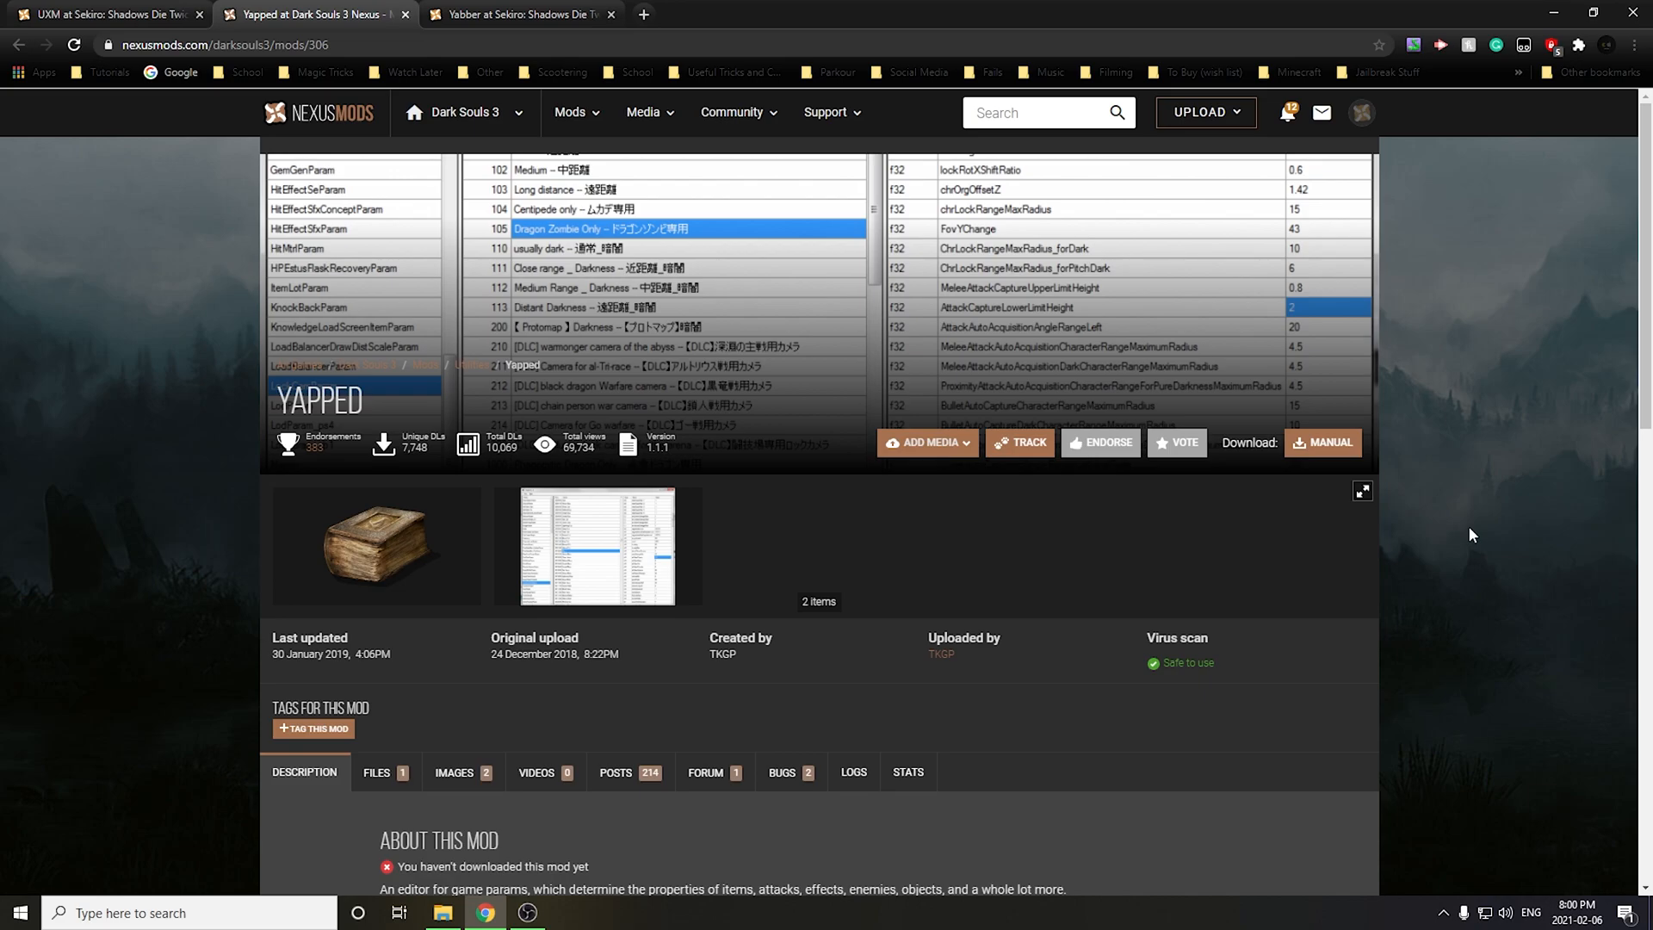
key("ctrl+Tab")
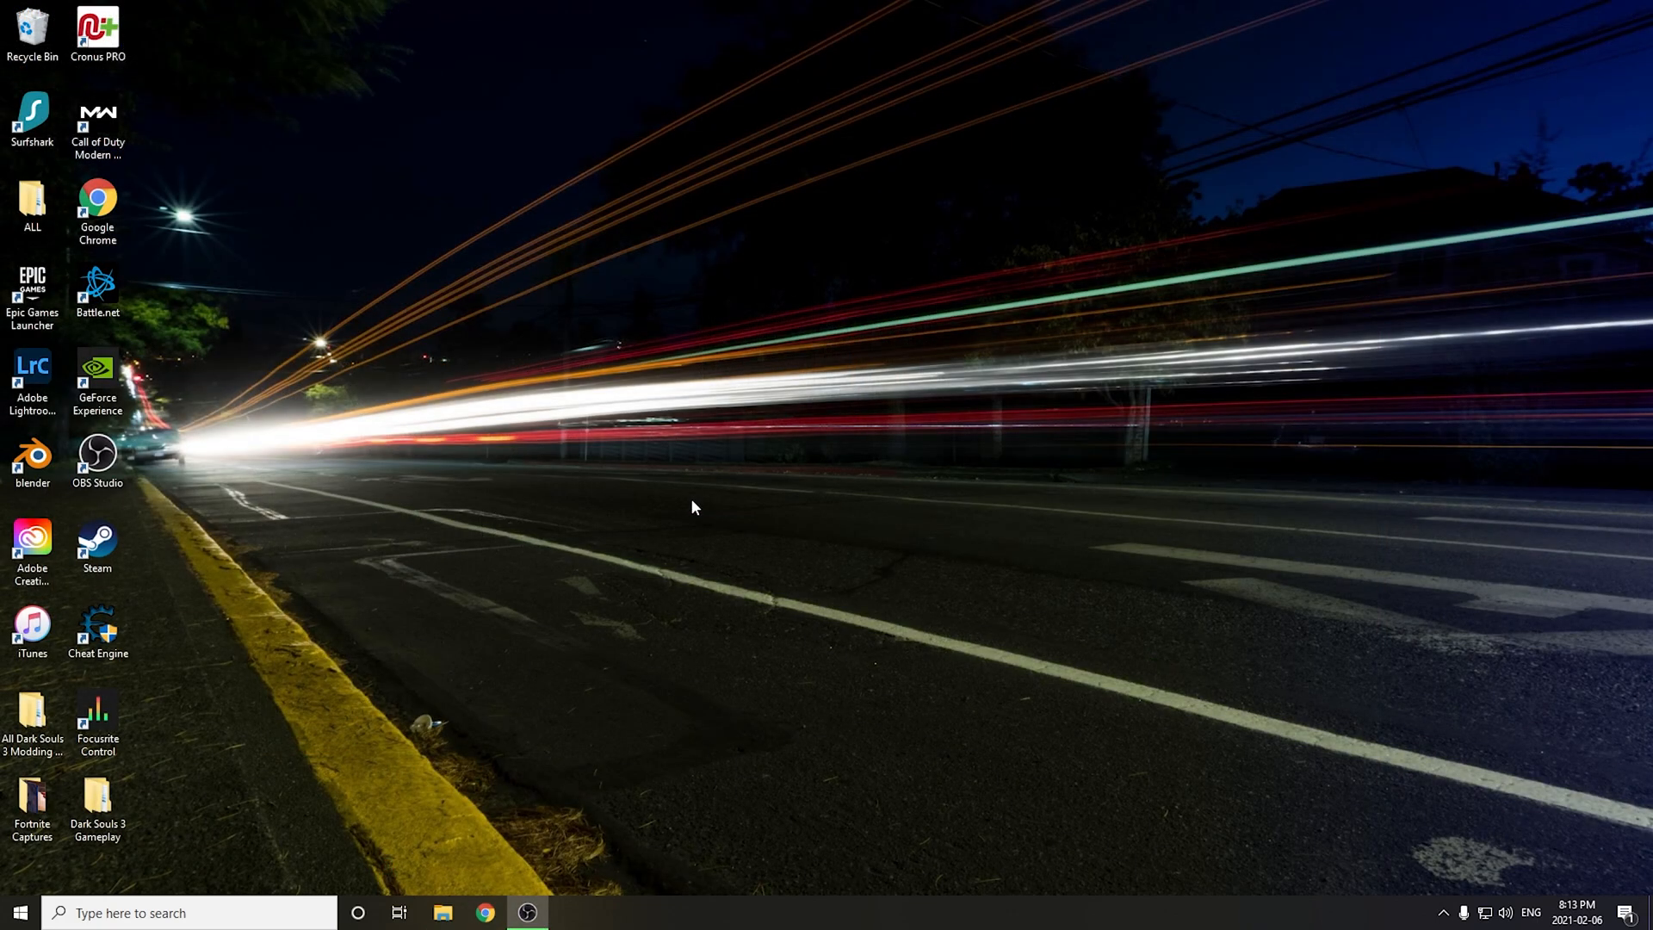
- Switch to File Explorer and open the DARK SOULS III Game folder inside Steam's steamapps\common on Local Disk (C:)
left_click(442, 913)
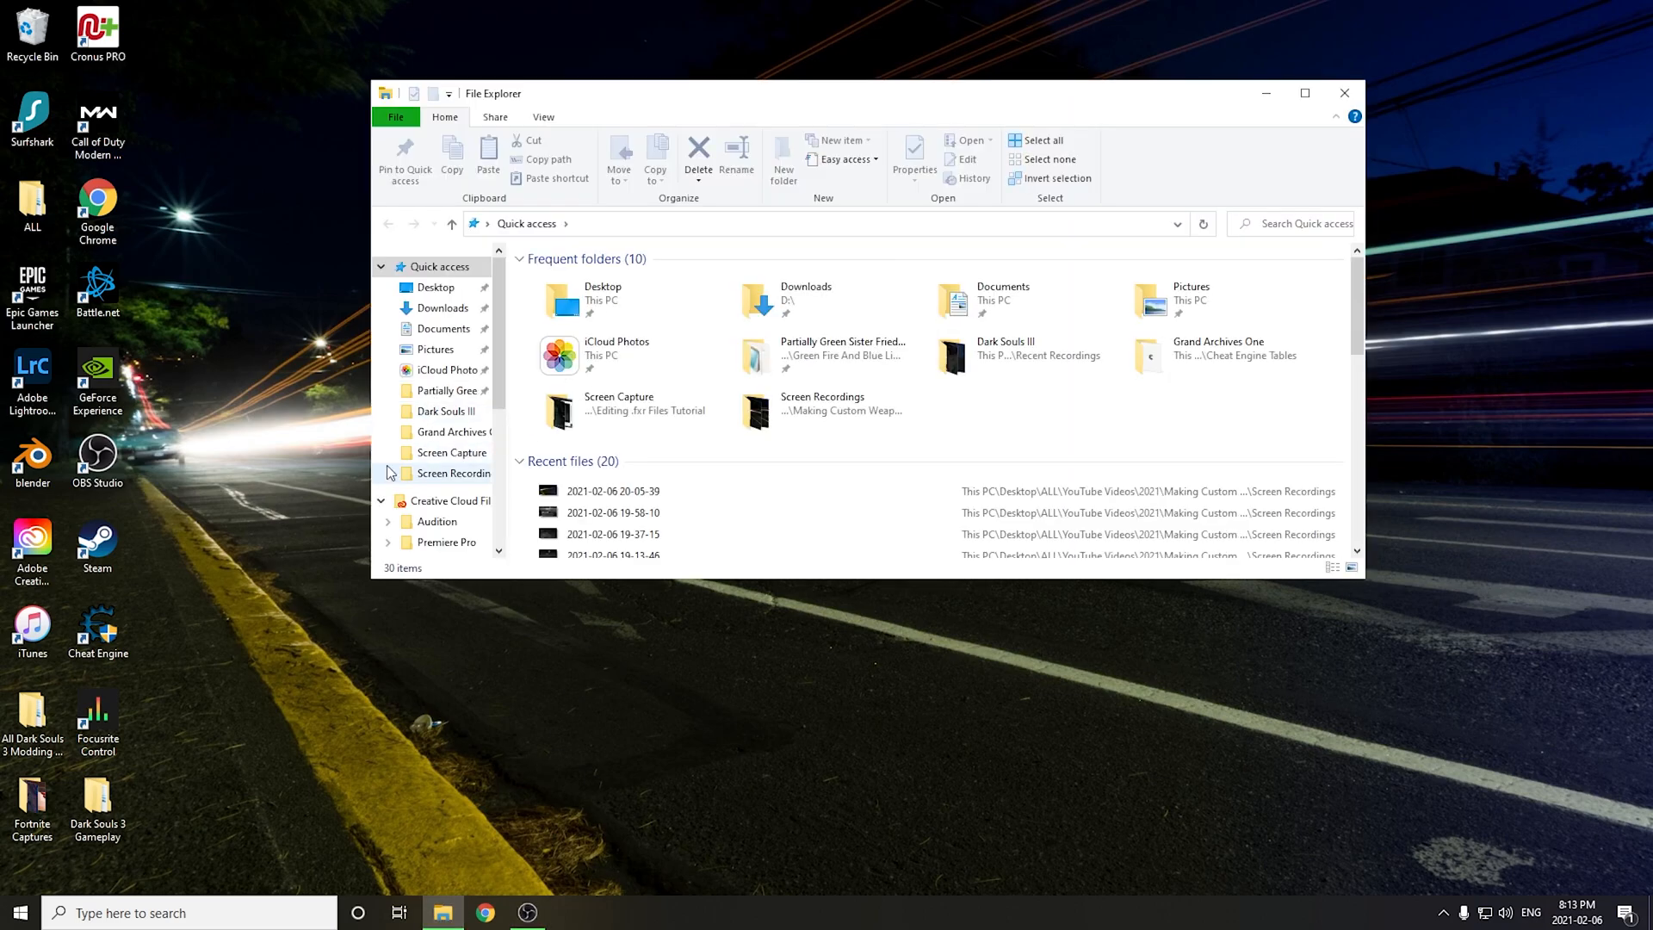
scroll(389, 472, "down", 5)
left_click(447, 473)
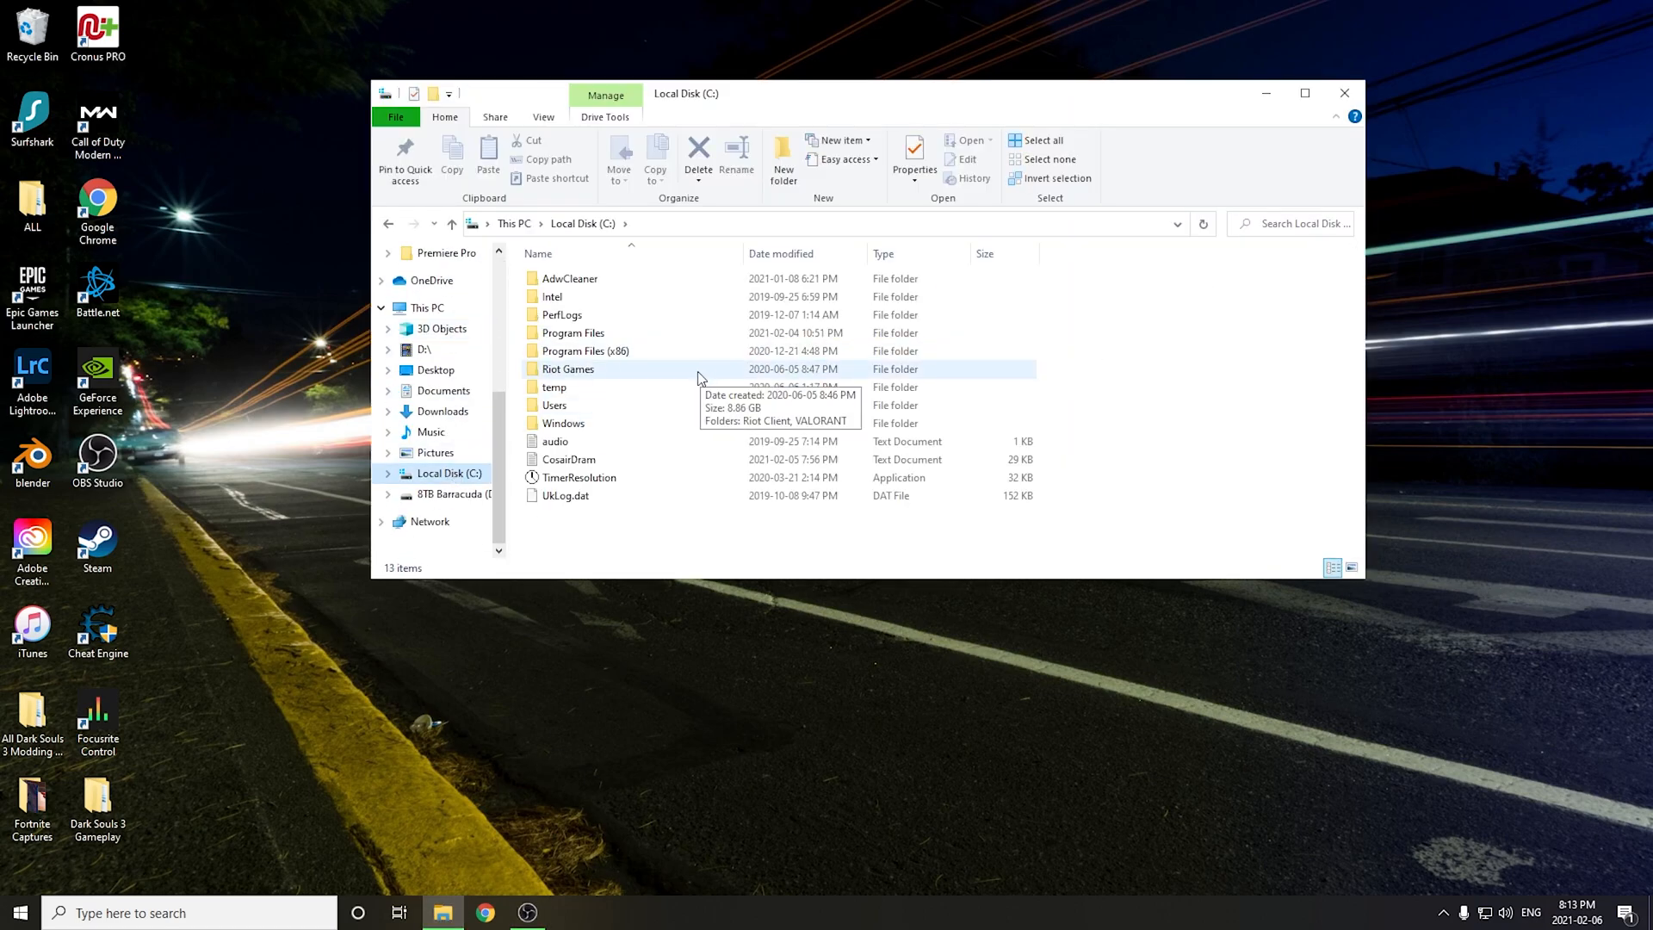
double_click(654, 353)
scroll(615, 372, "down", 7)
scroll(617, 357, "down", 3)
double_click(617, 336)
scroll(616, 387, "down", 3)
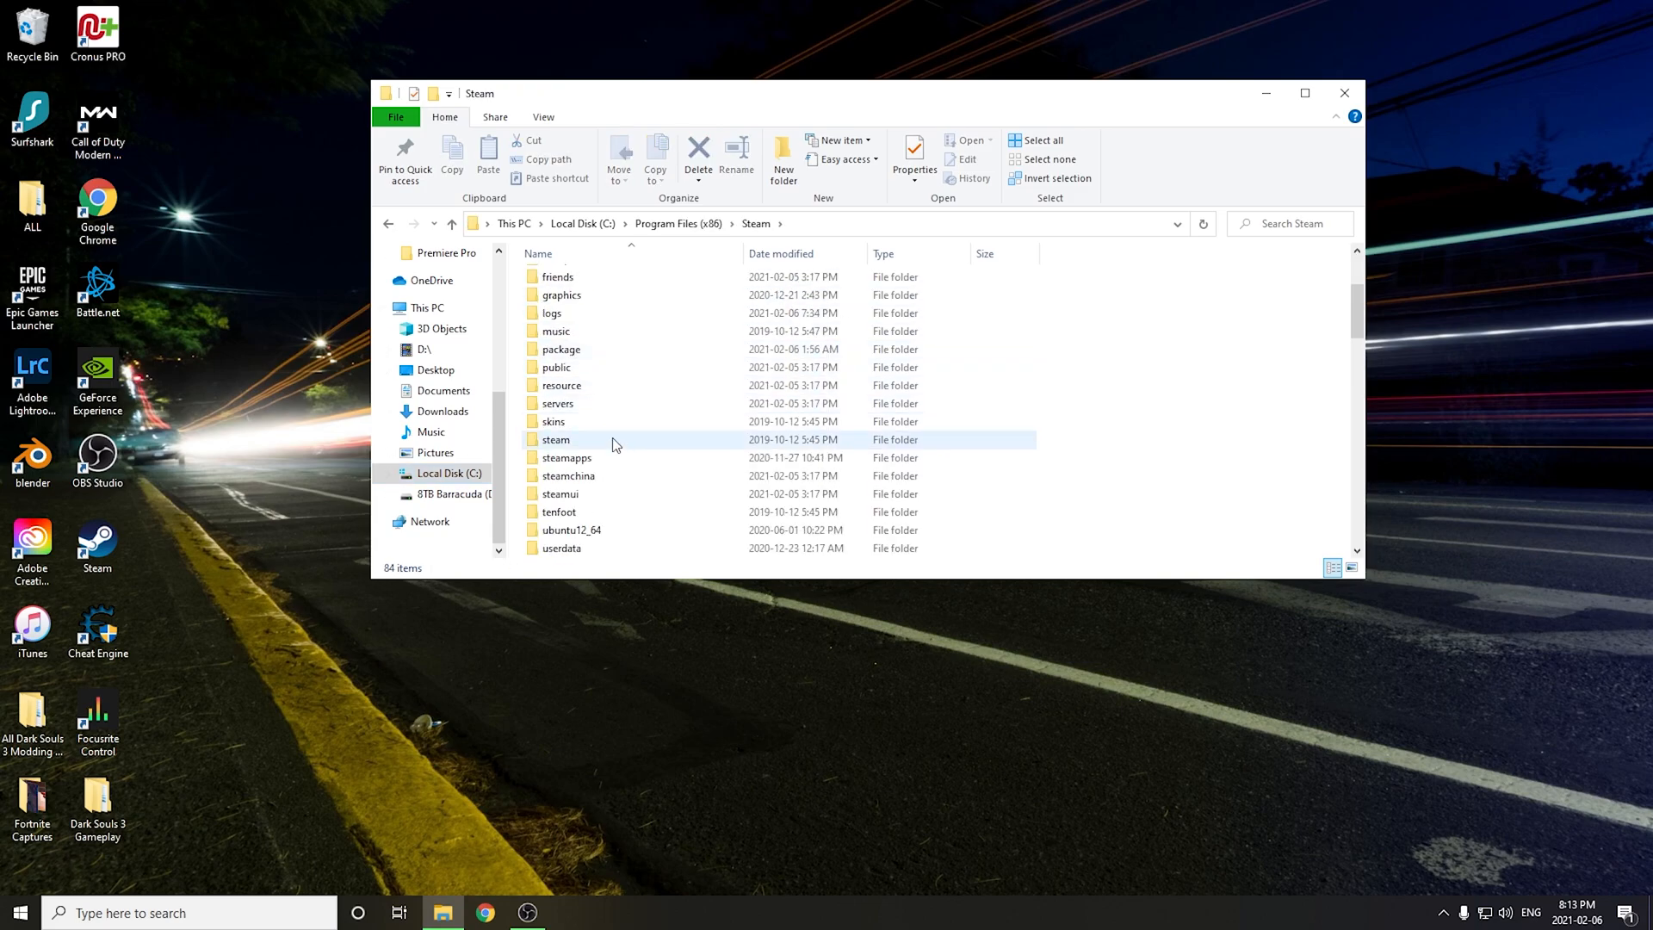
double_click(614, 459)
double_click(637, 277)
double_click(617, 301)
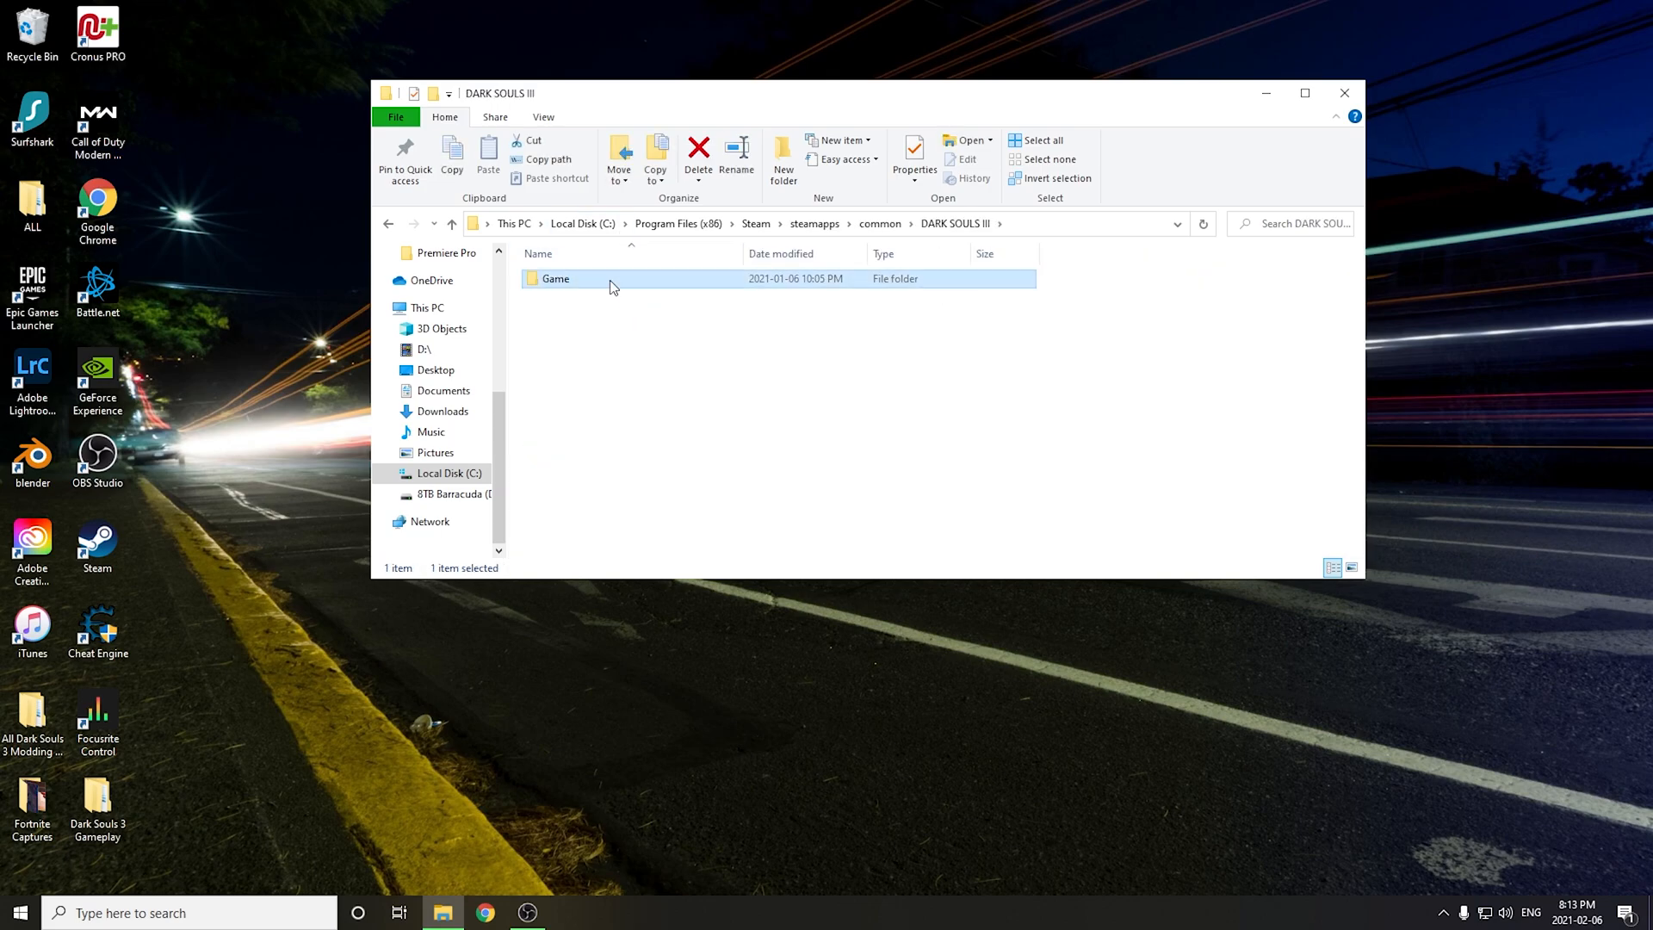
double_click(610, 281)
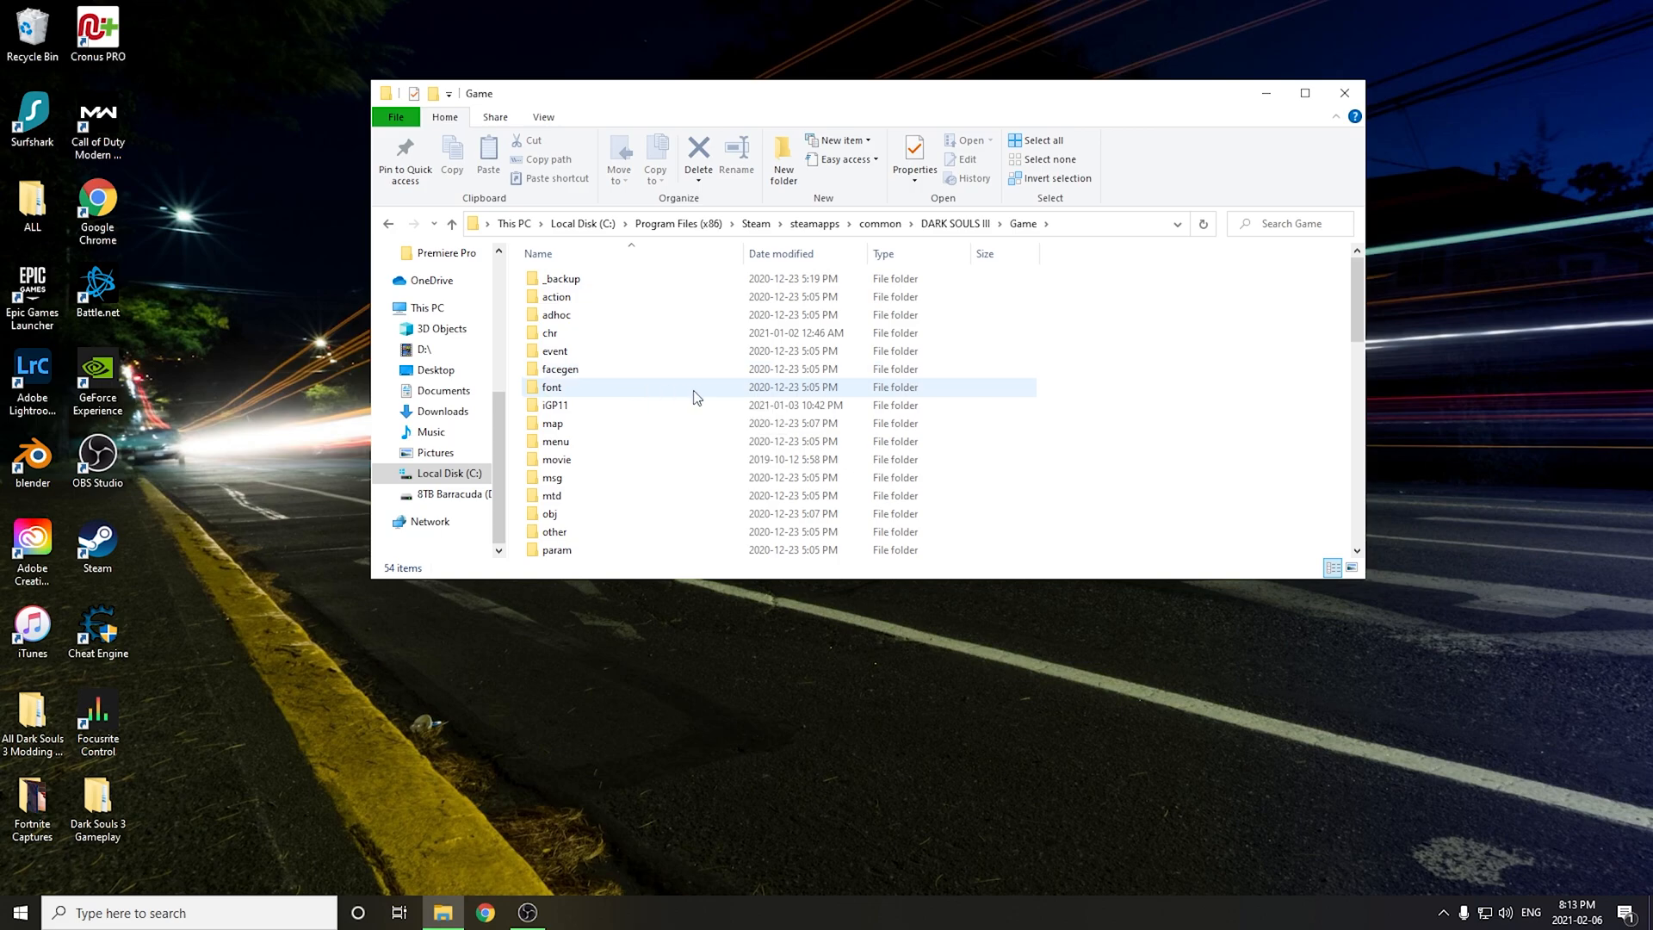
- Find the UXM 2.4 folder inside the Game folder and launch the UXM application from it
scroll(597, 334, "down", 7)
scroll(597, 361, "up", 7)
scroll(597, 362, "down", 5)
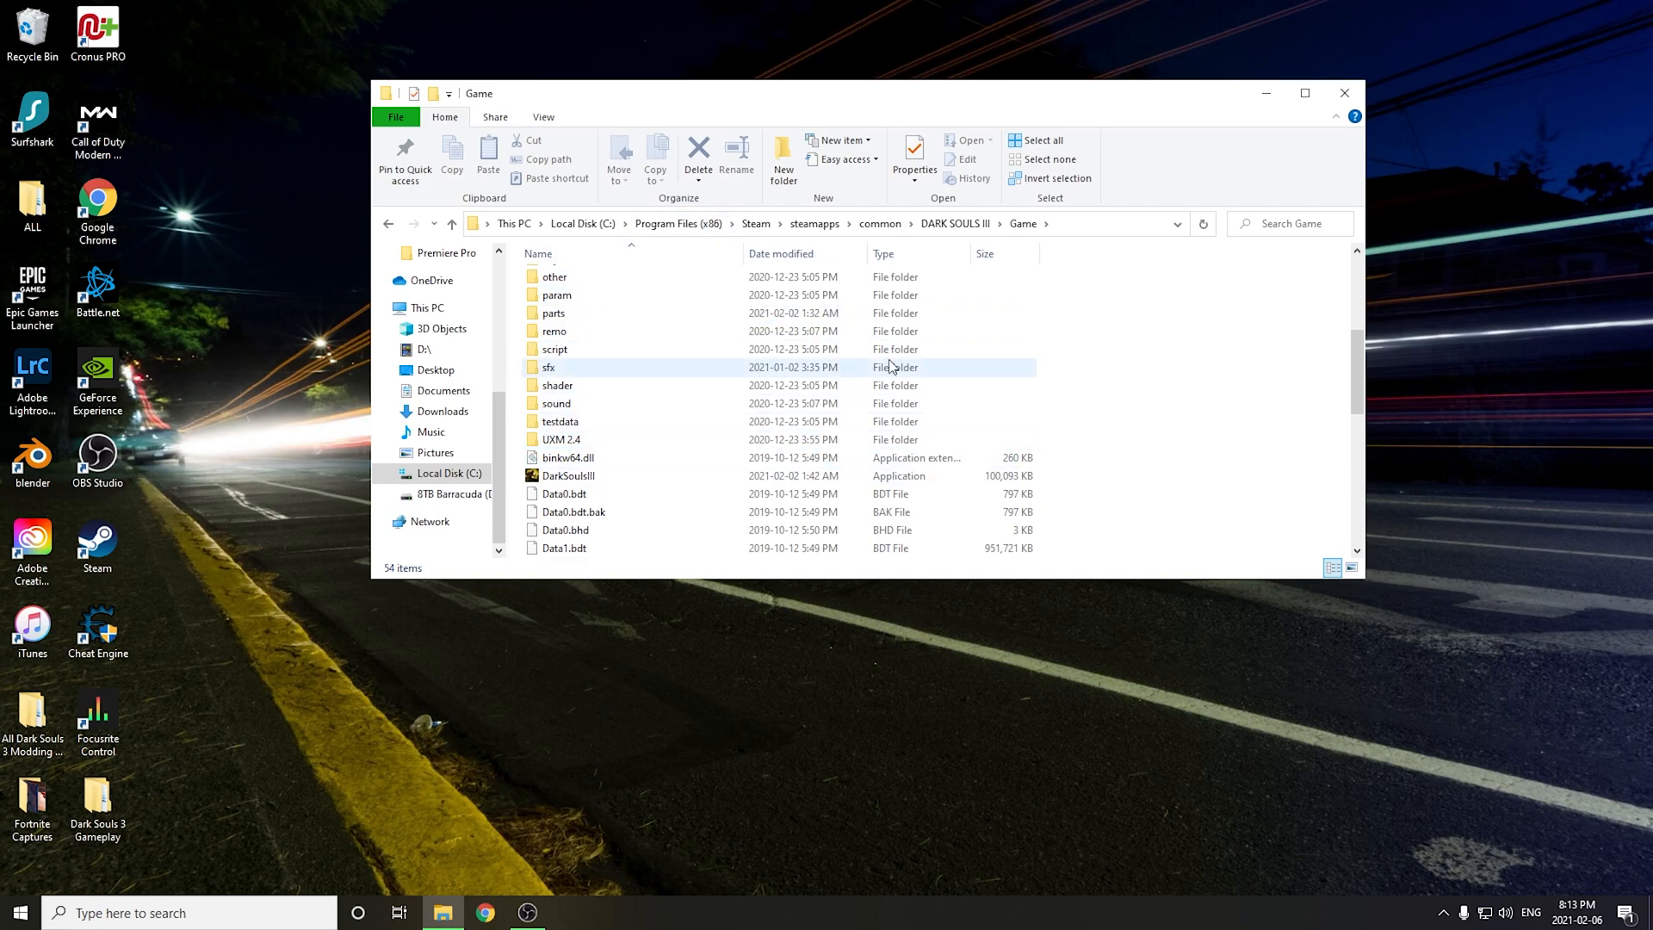
double_click(615, 443)
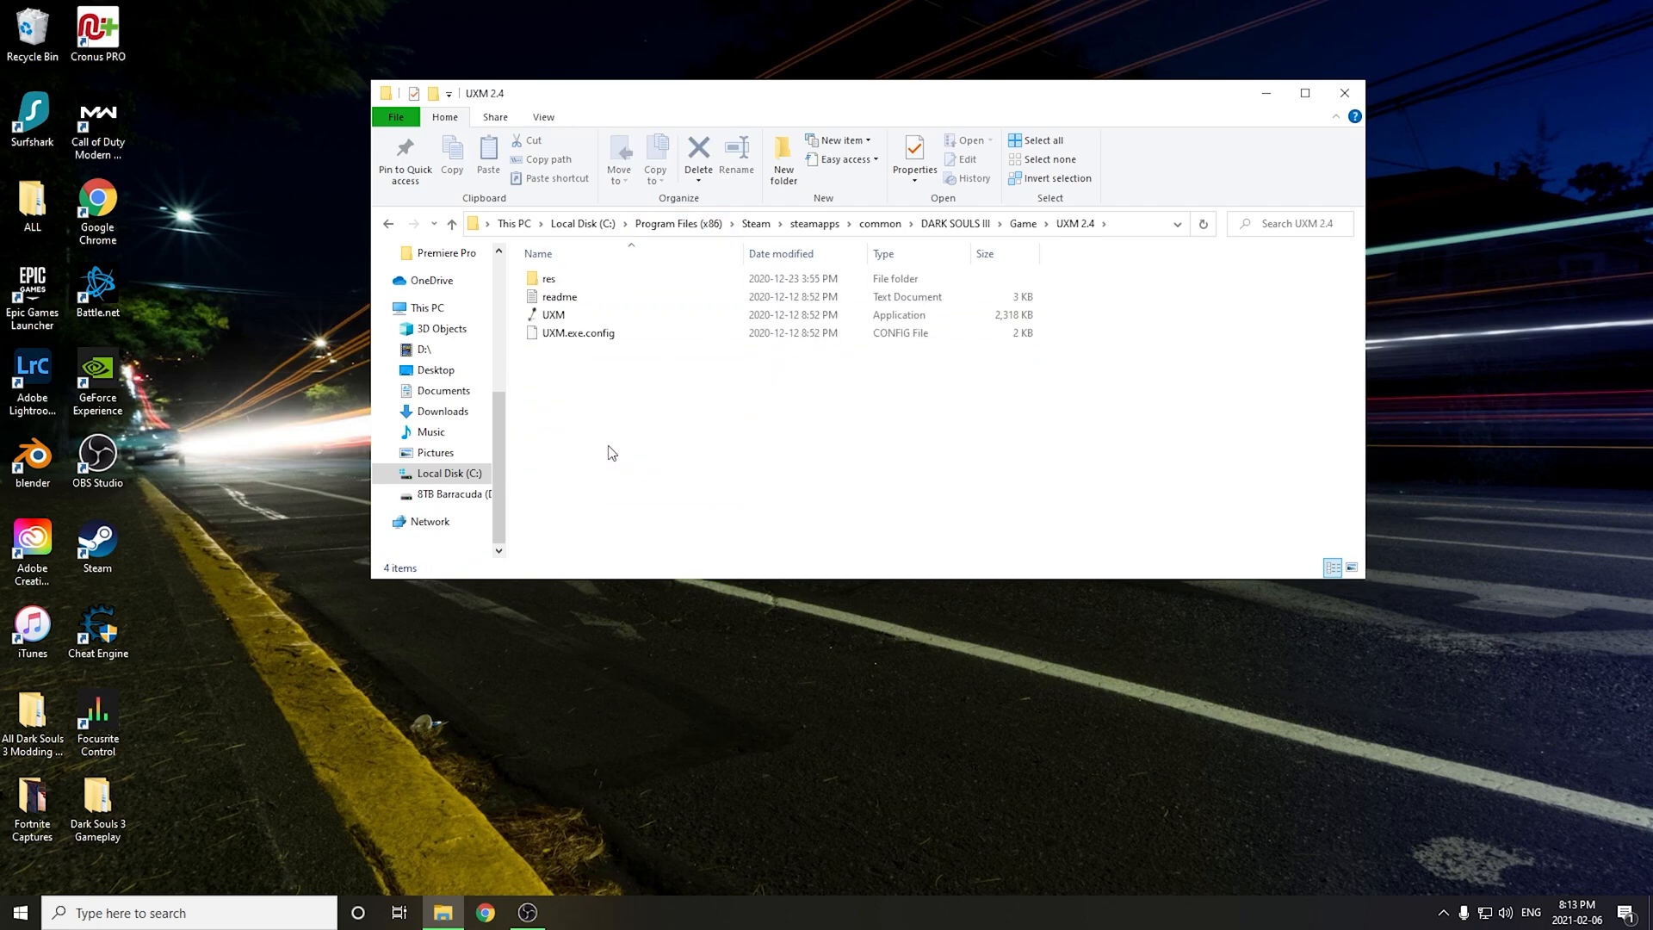
double_click(582, 318)
left_click_drag(769, 215, 768, 233)
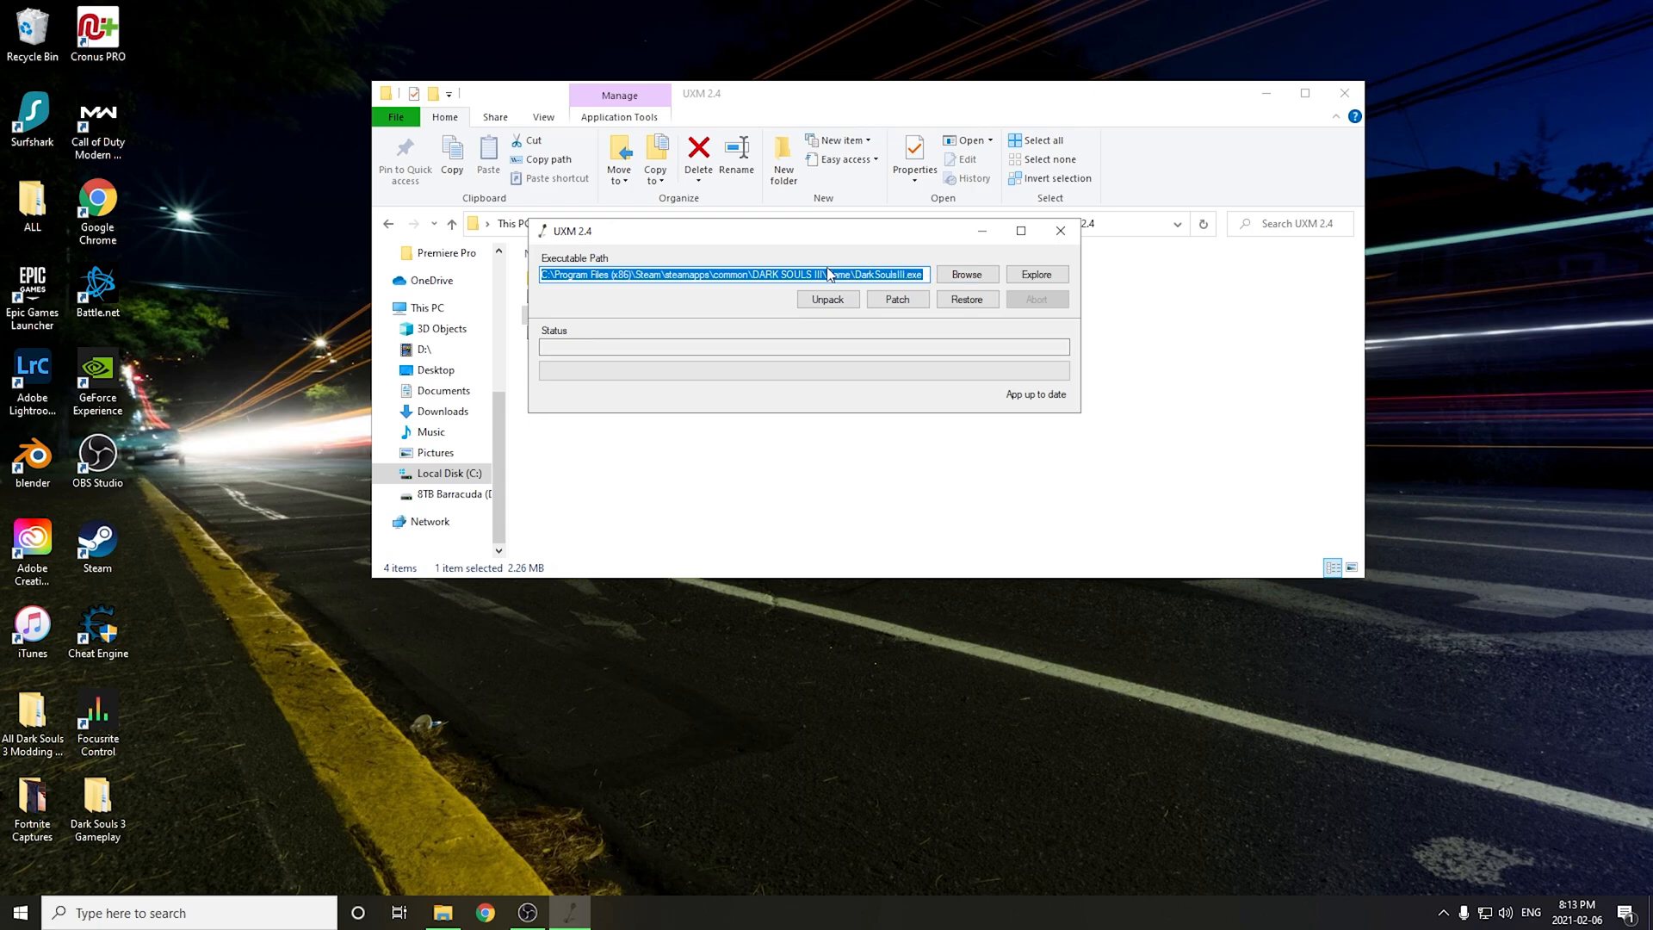
- Check where UXM's Dark Souls executable is selected, close UXM and return to the Game folder
left_click(965, 276)
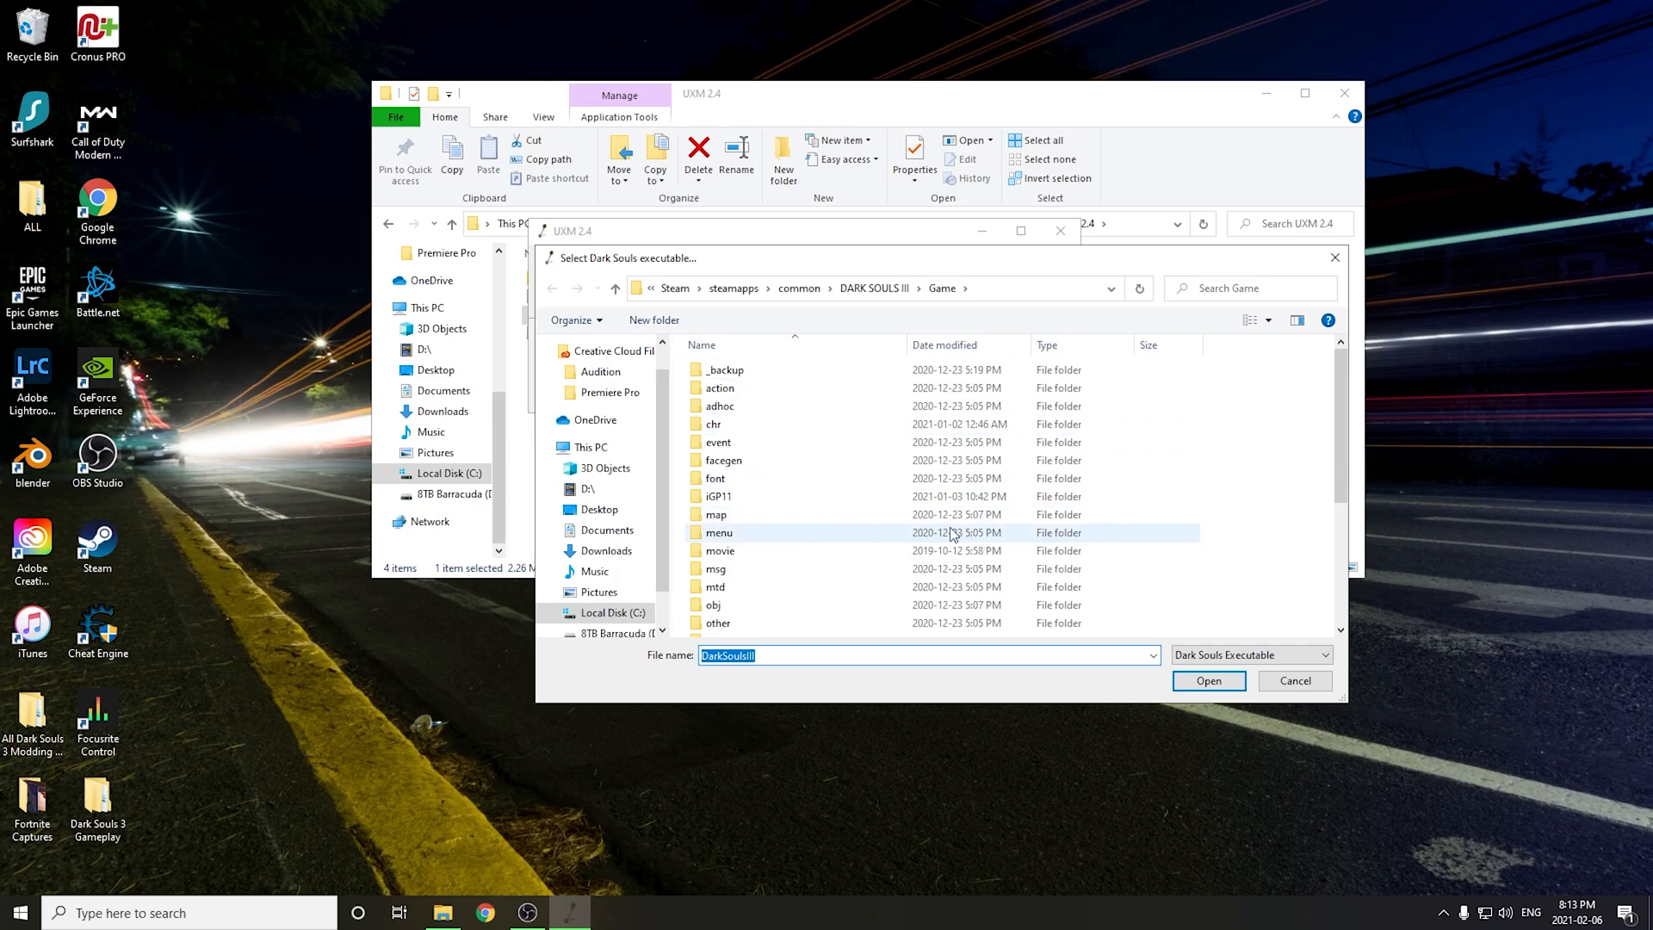
left_click(1334, 258)
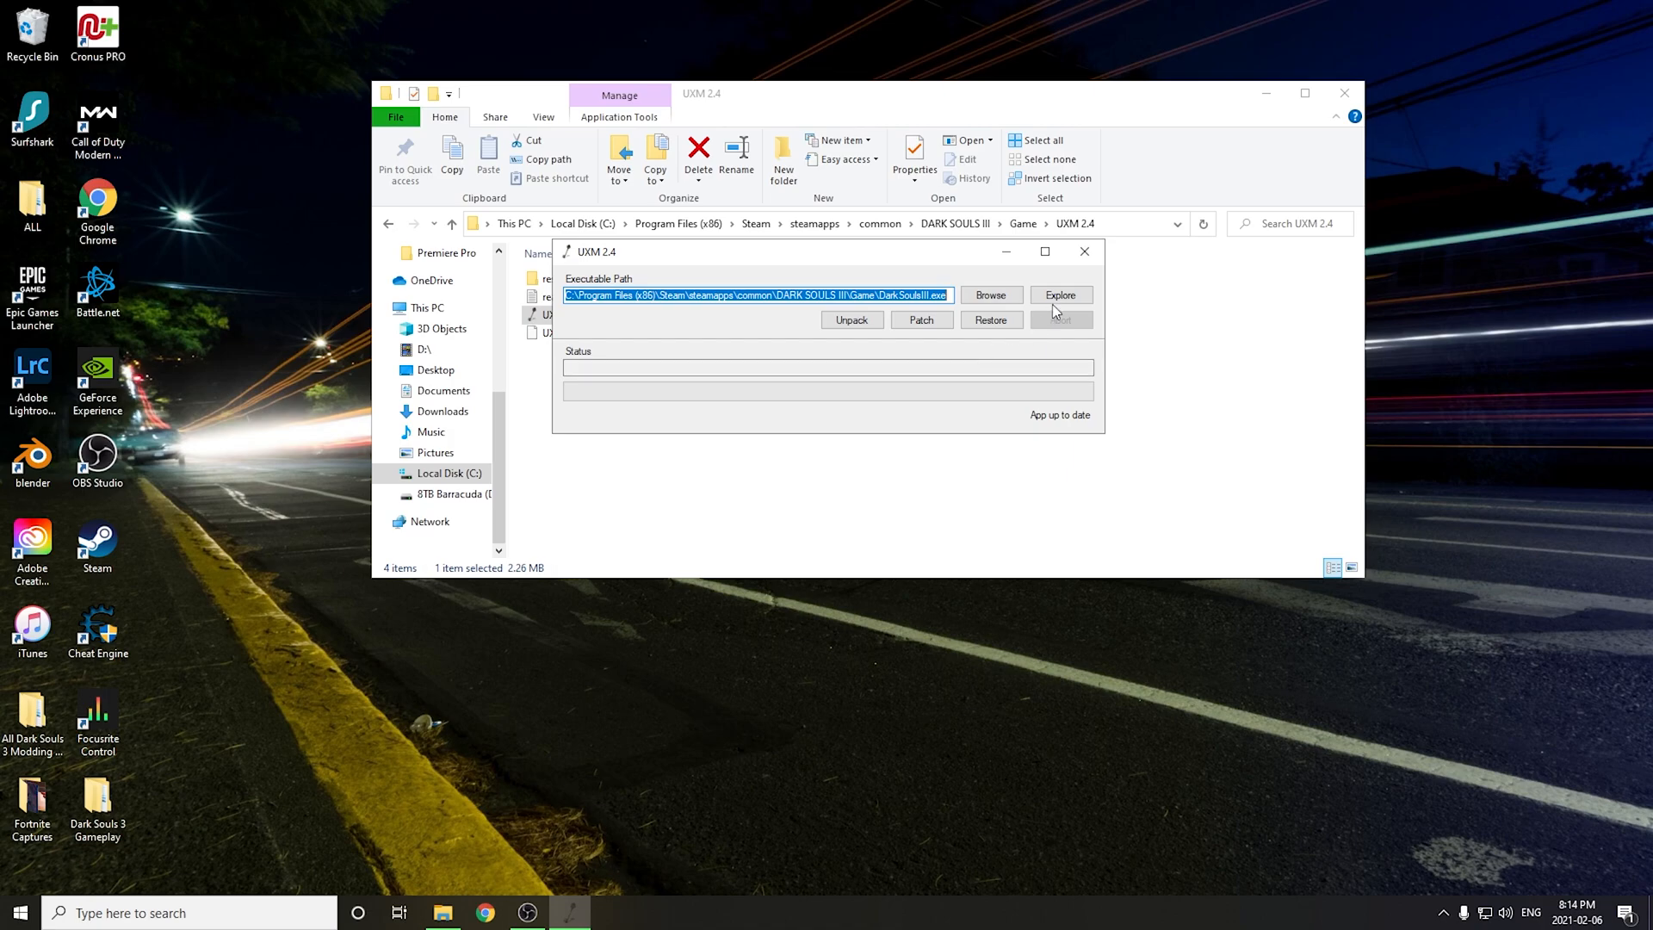
left_click(1084, 252)
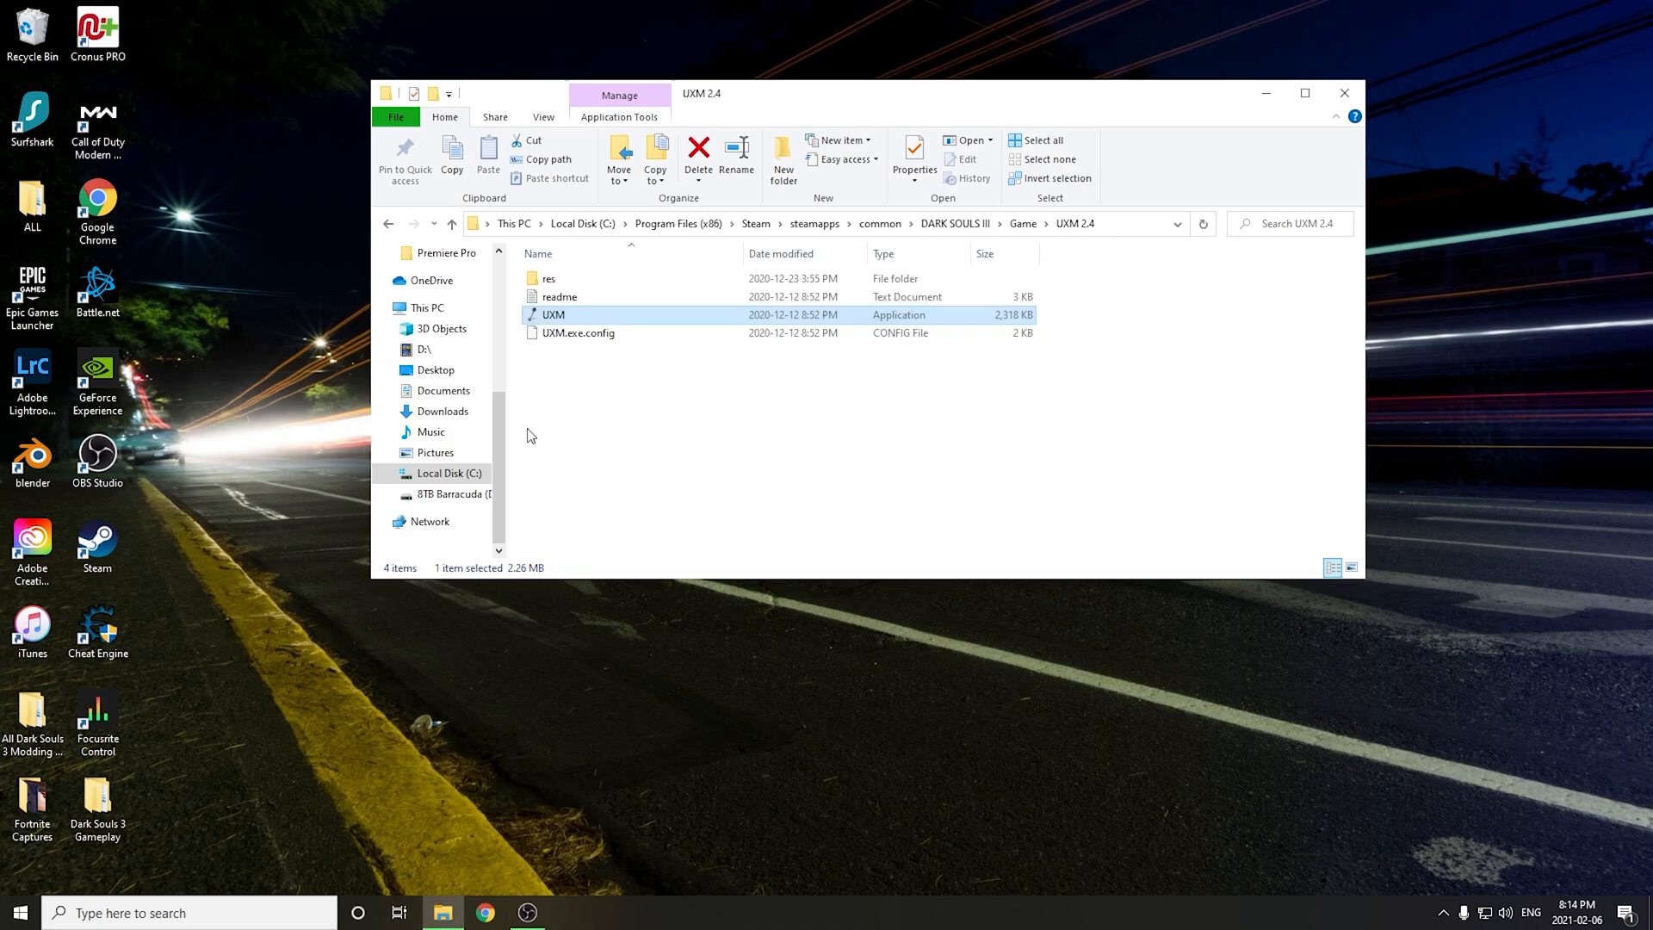
left_click(386, 224)
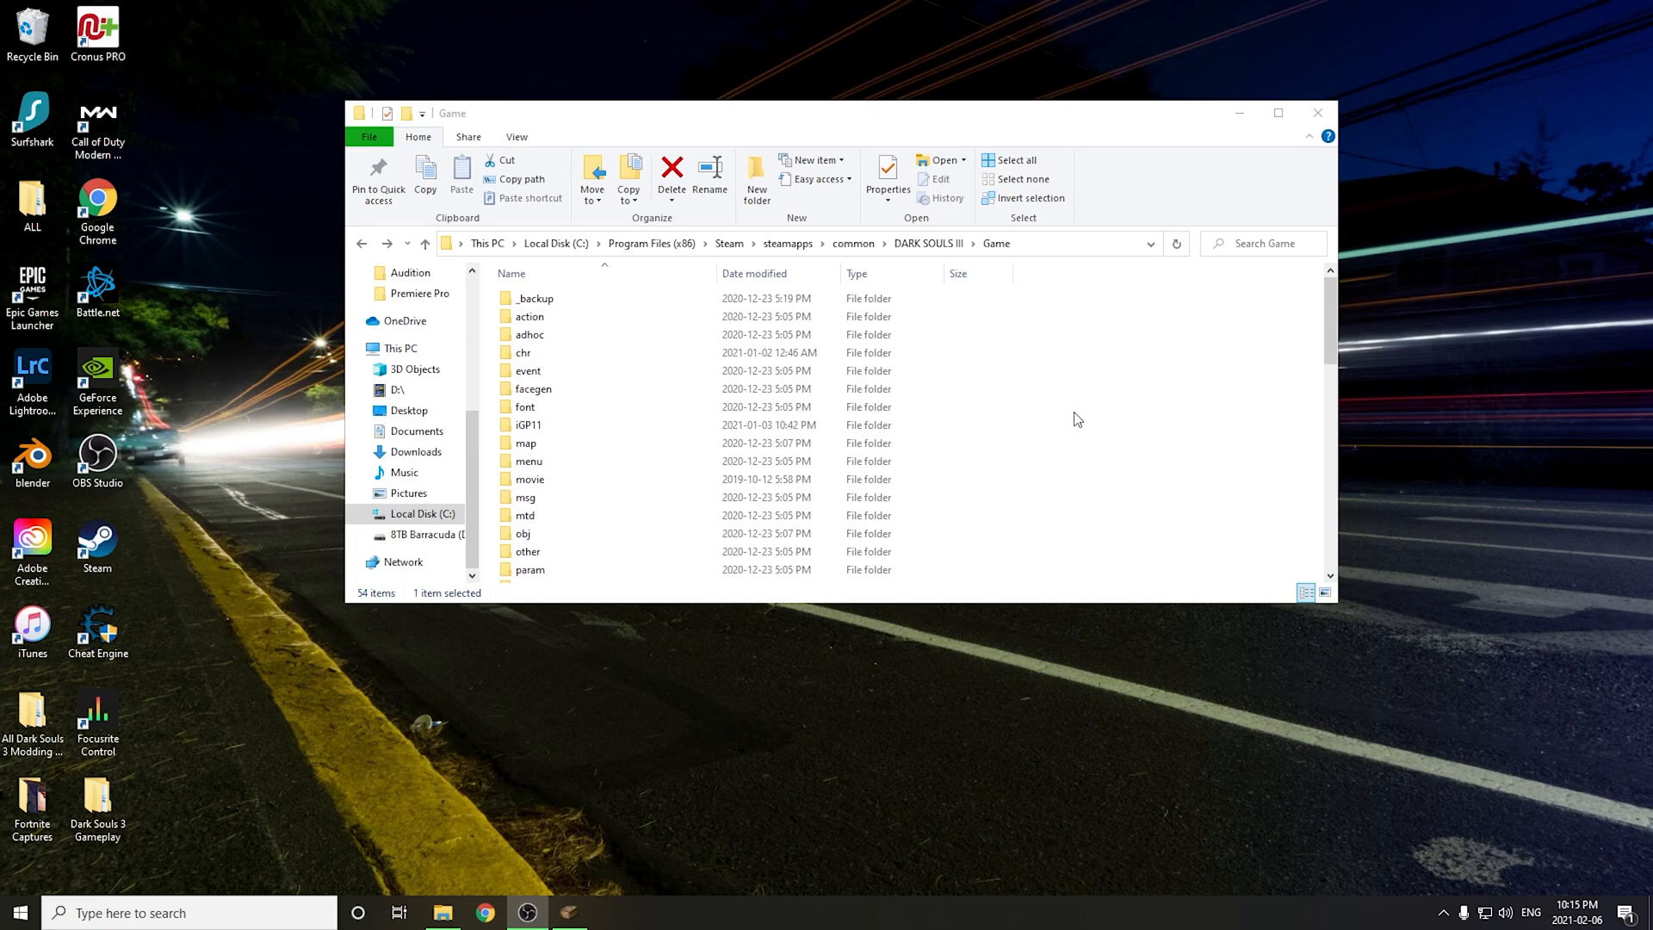
- Switch to Yapped and browse the Game folder for Data1.bdt, leaving the file selection without opening it
left_click(583, 918)
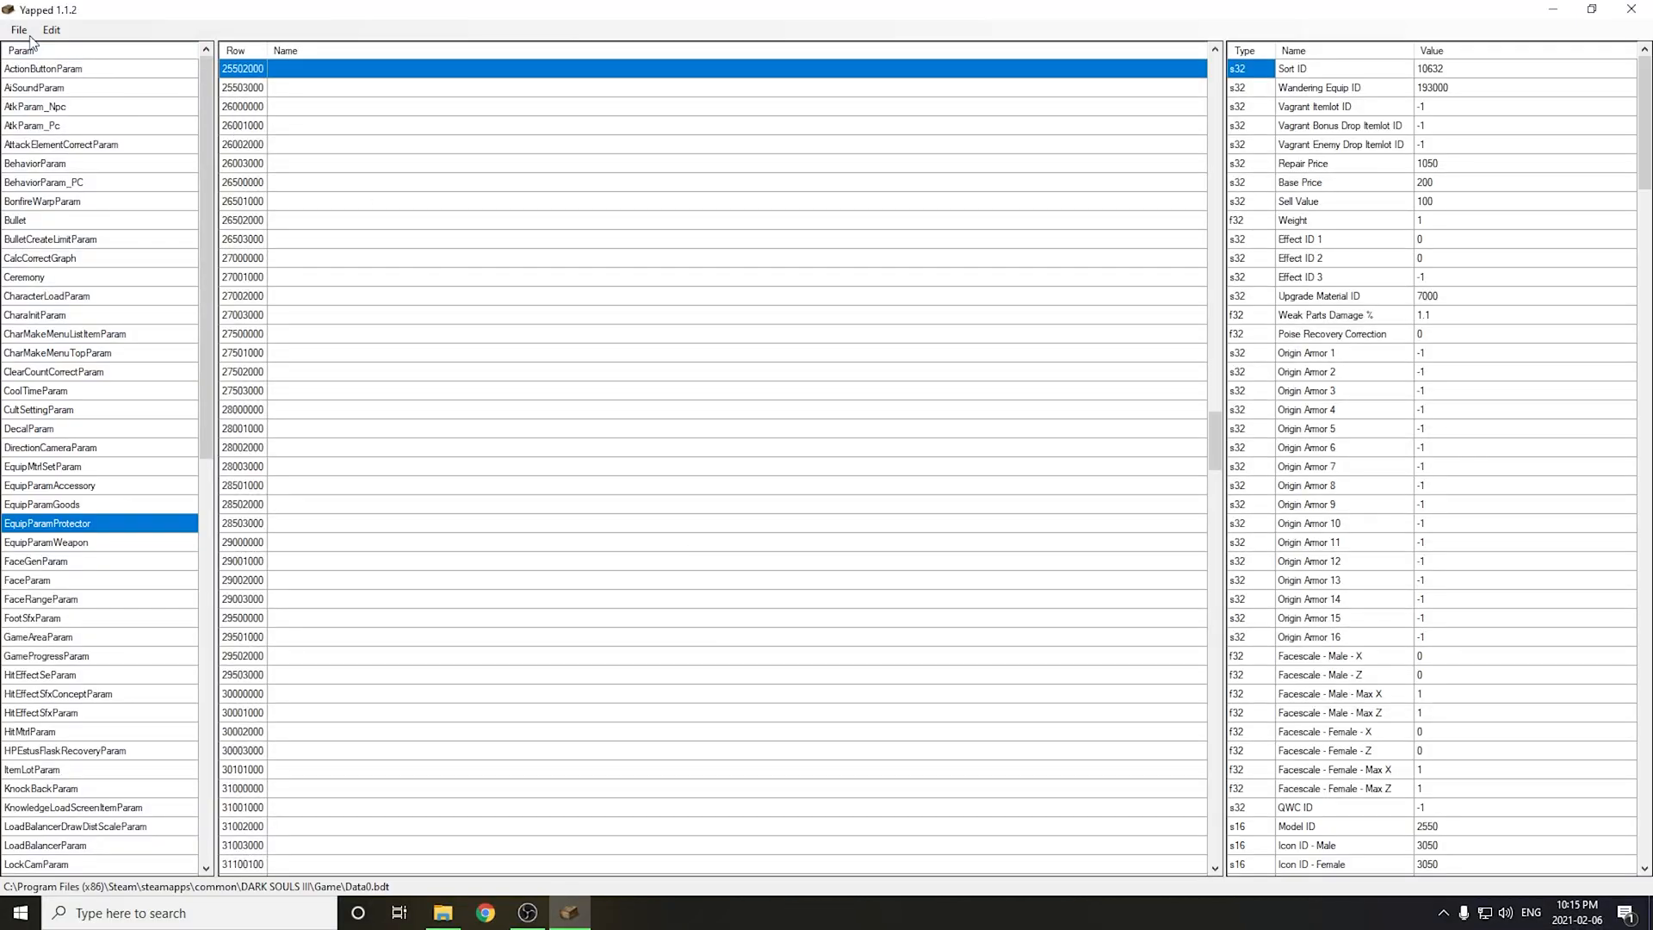
left_click(18, 29)
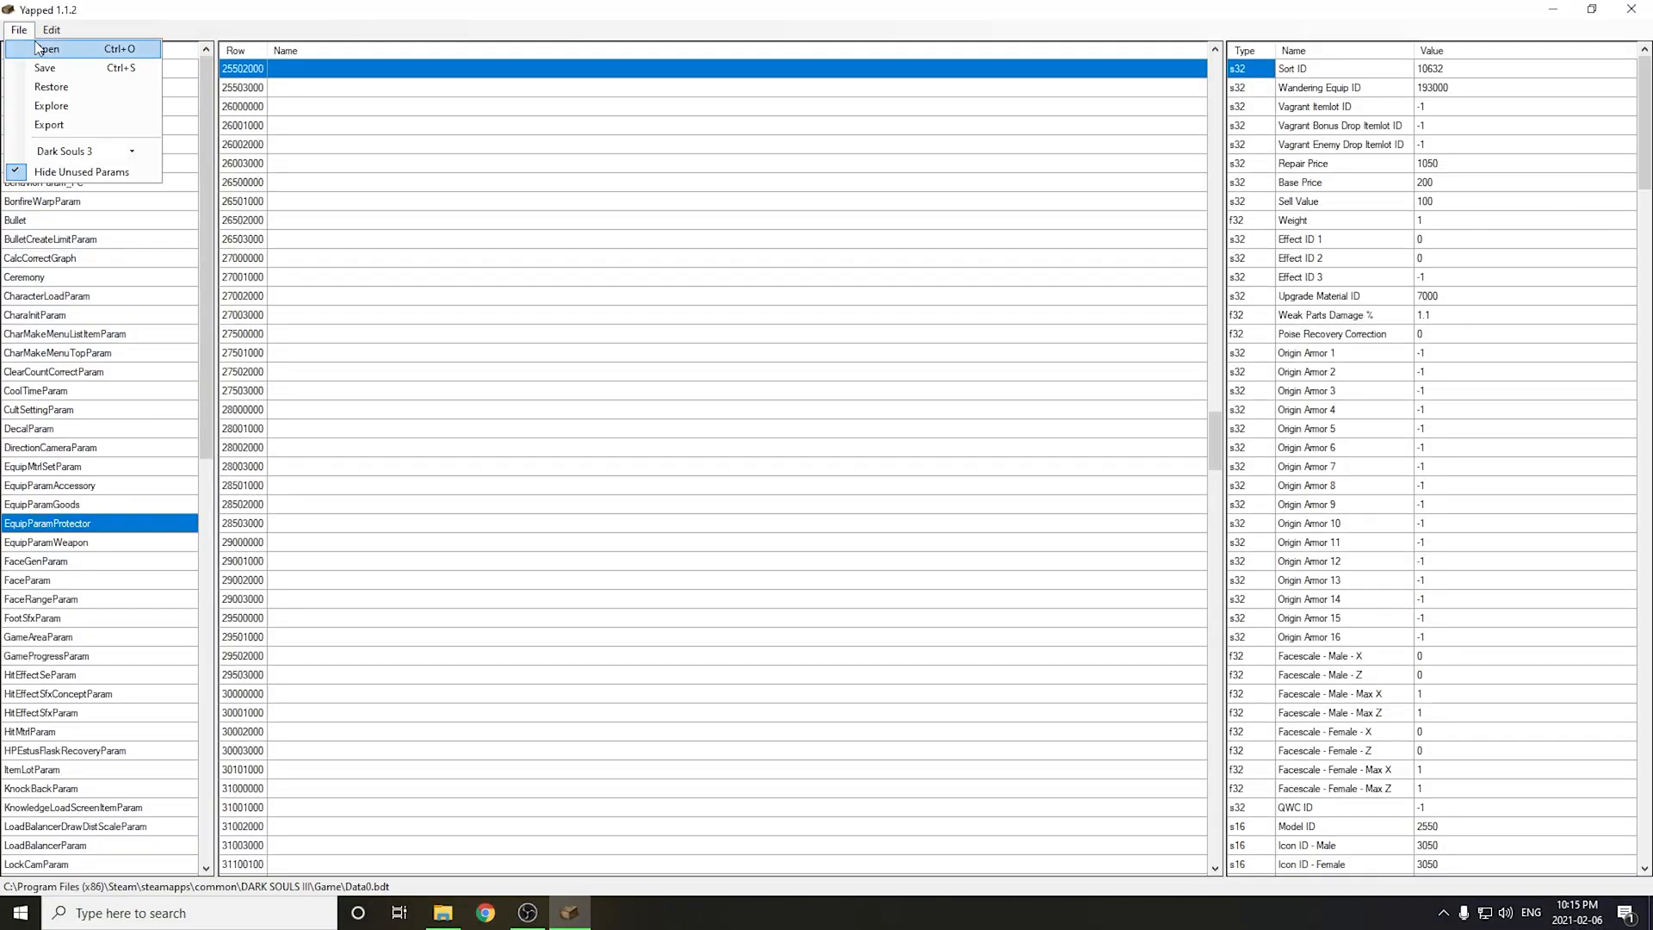
left_click(38, 49)
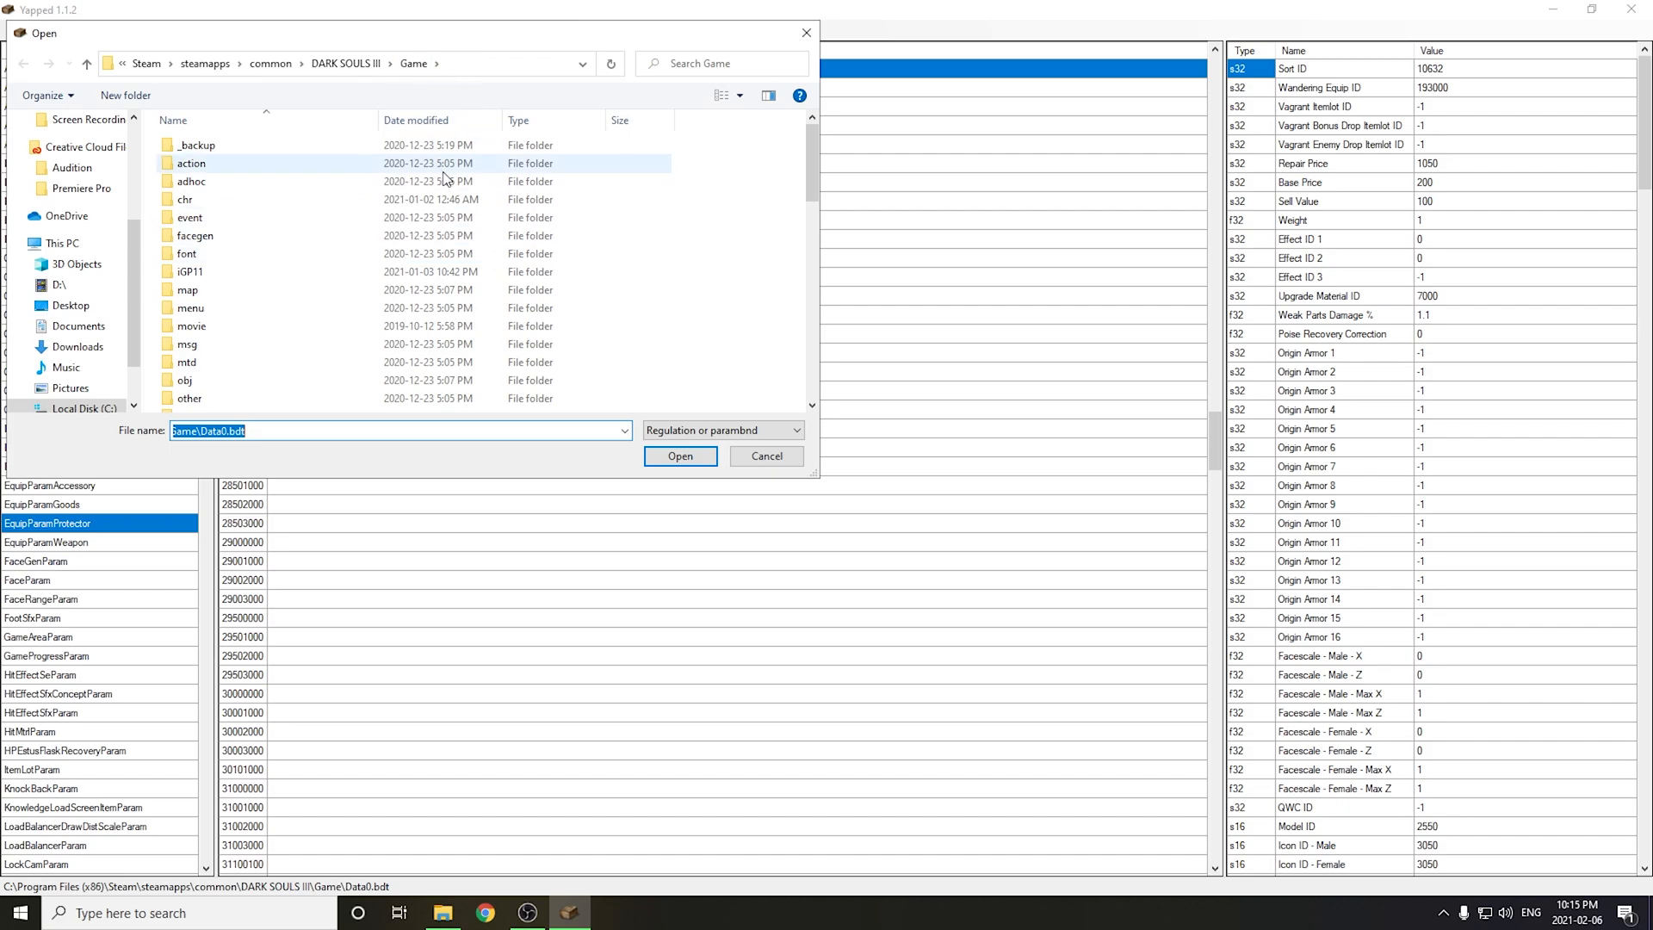
scroll(429, 282, "down", 7)
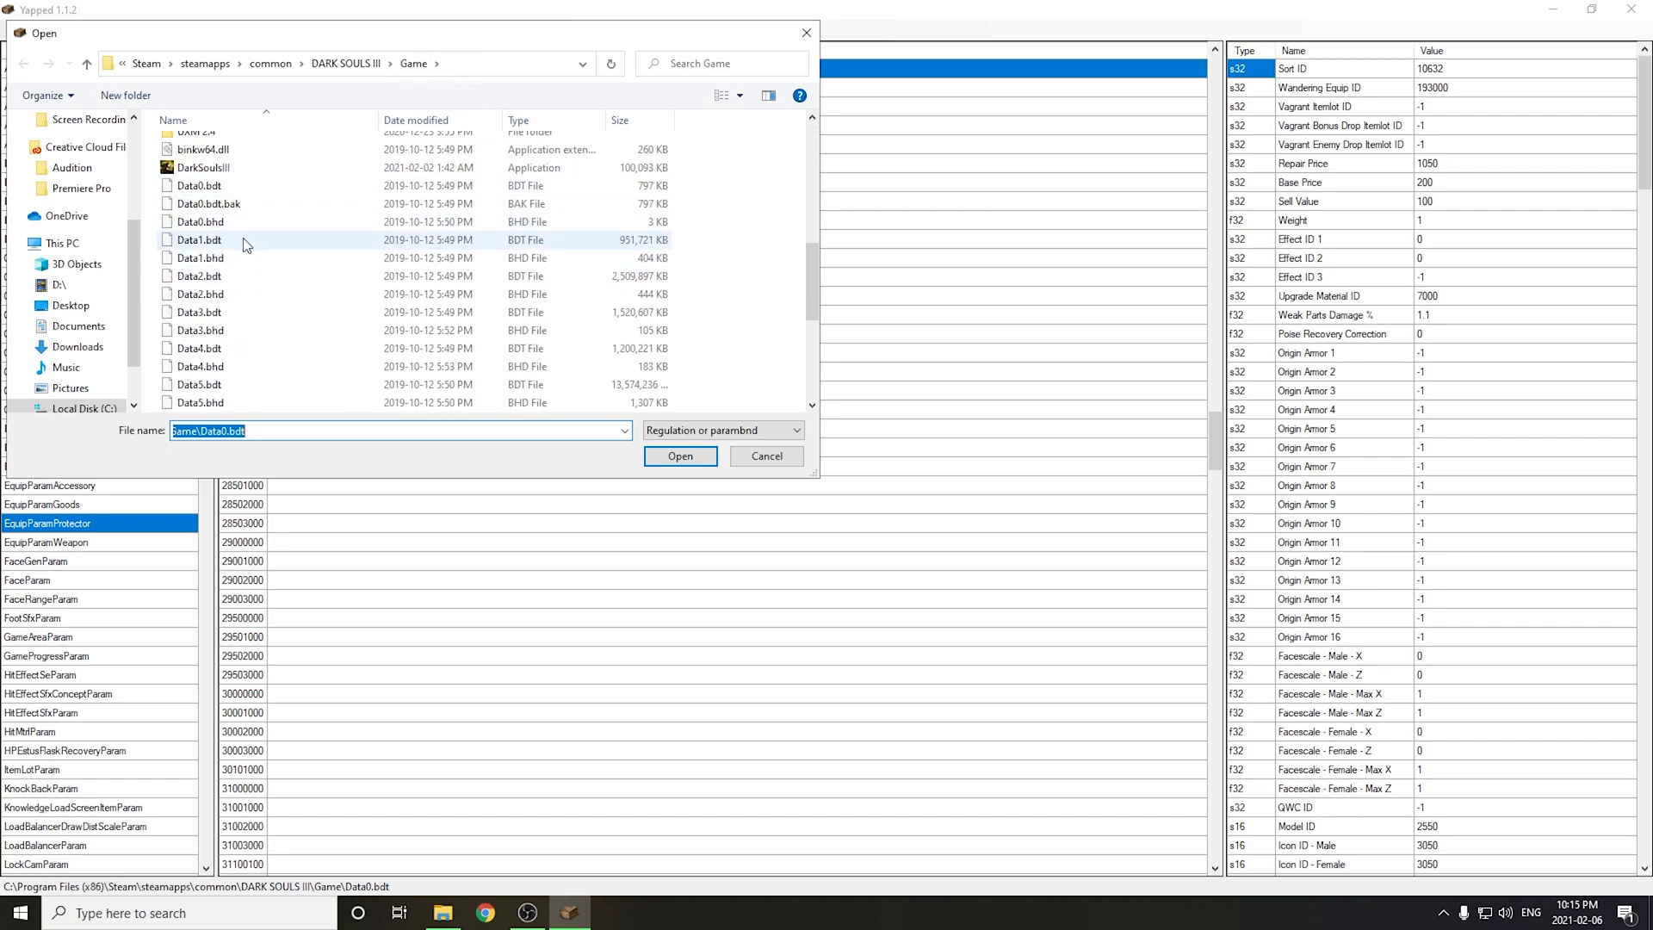
left_click(244, 242)
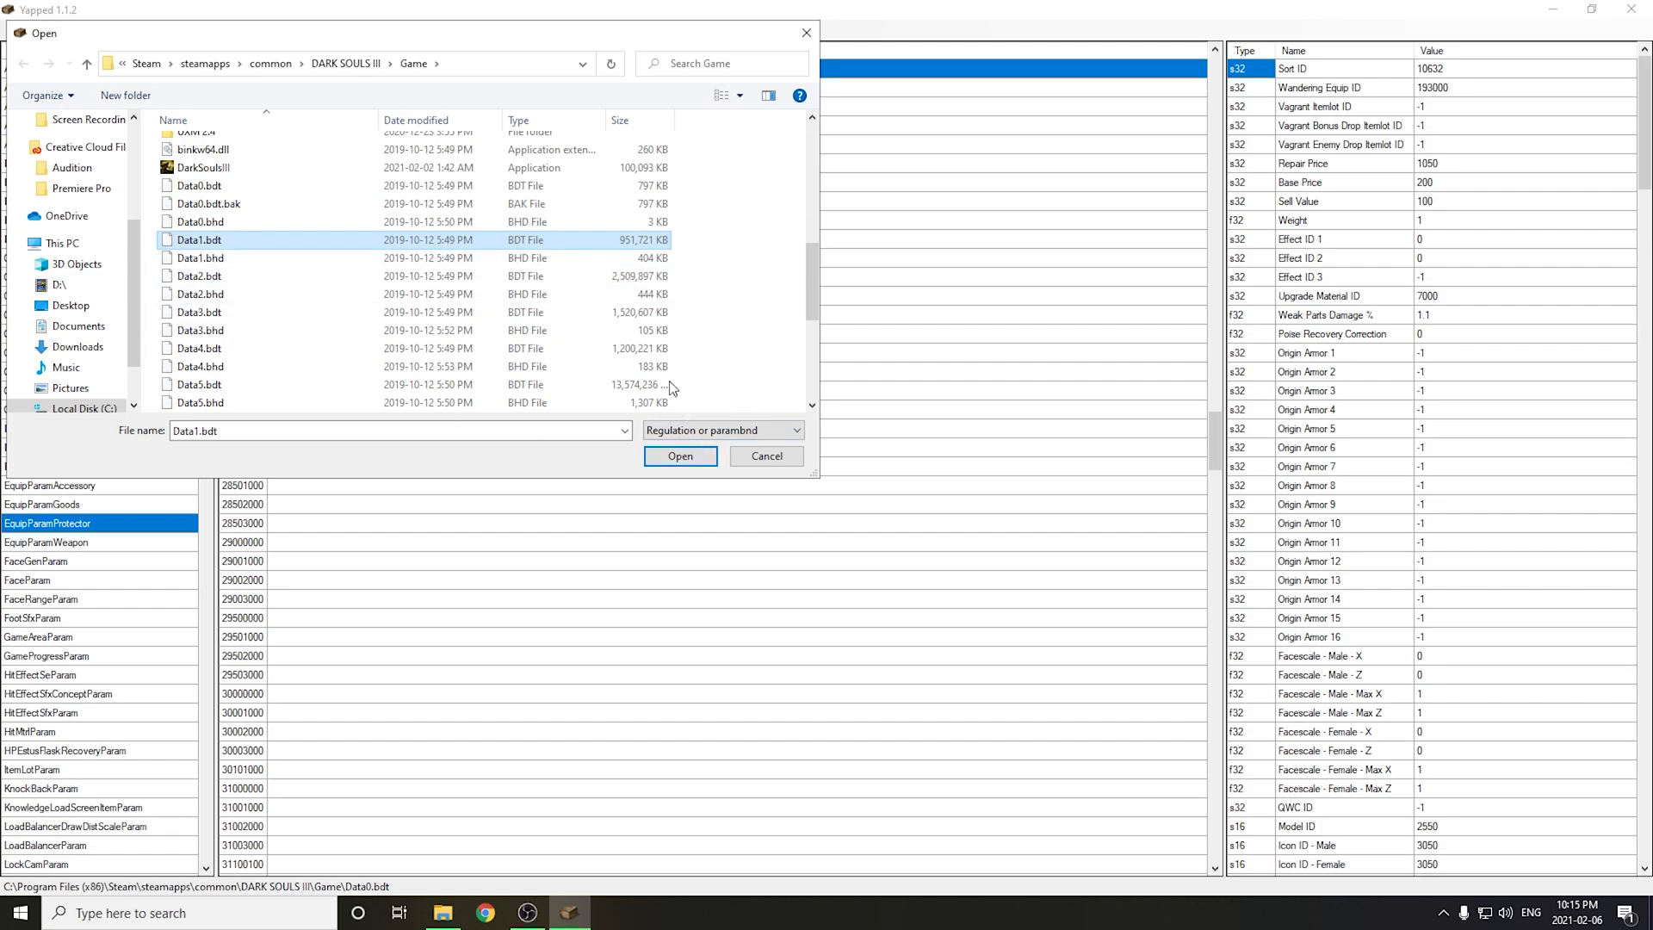
left_click(806, 34)
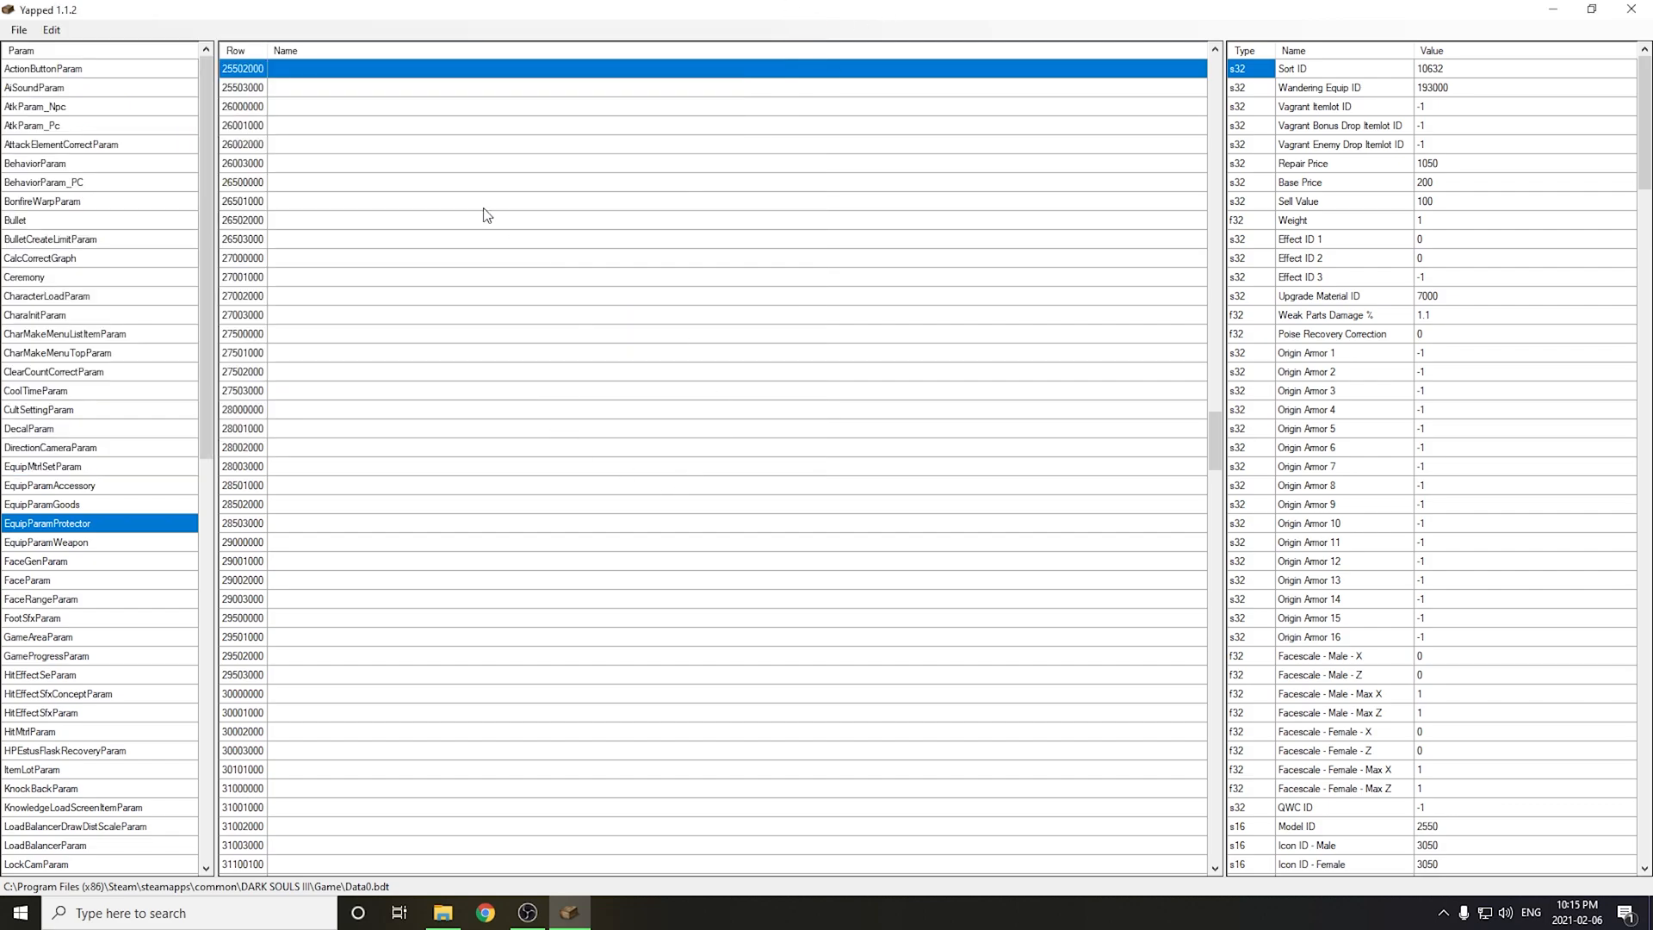
- Import the row names into Yapped, skipping rows that already have a name
left_click(51, 29)
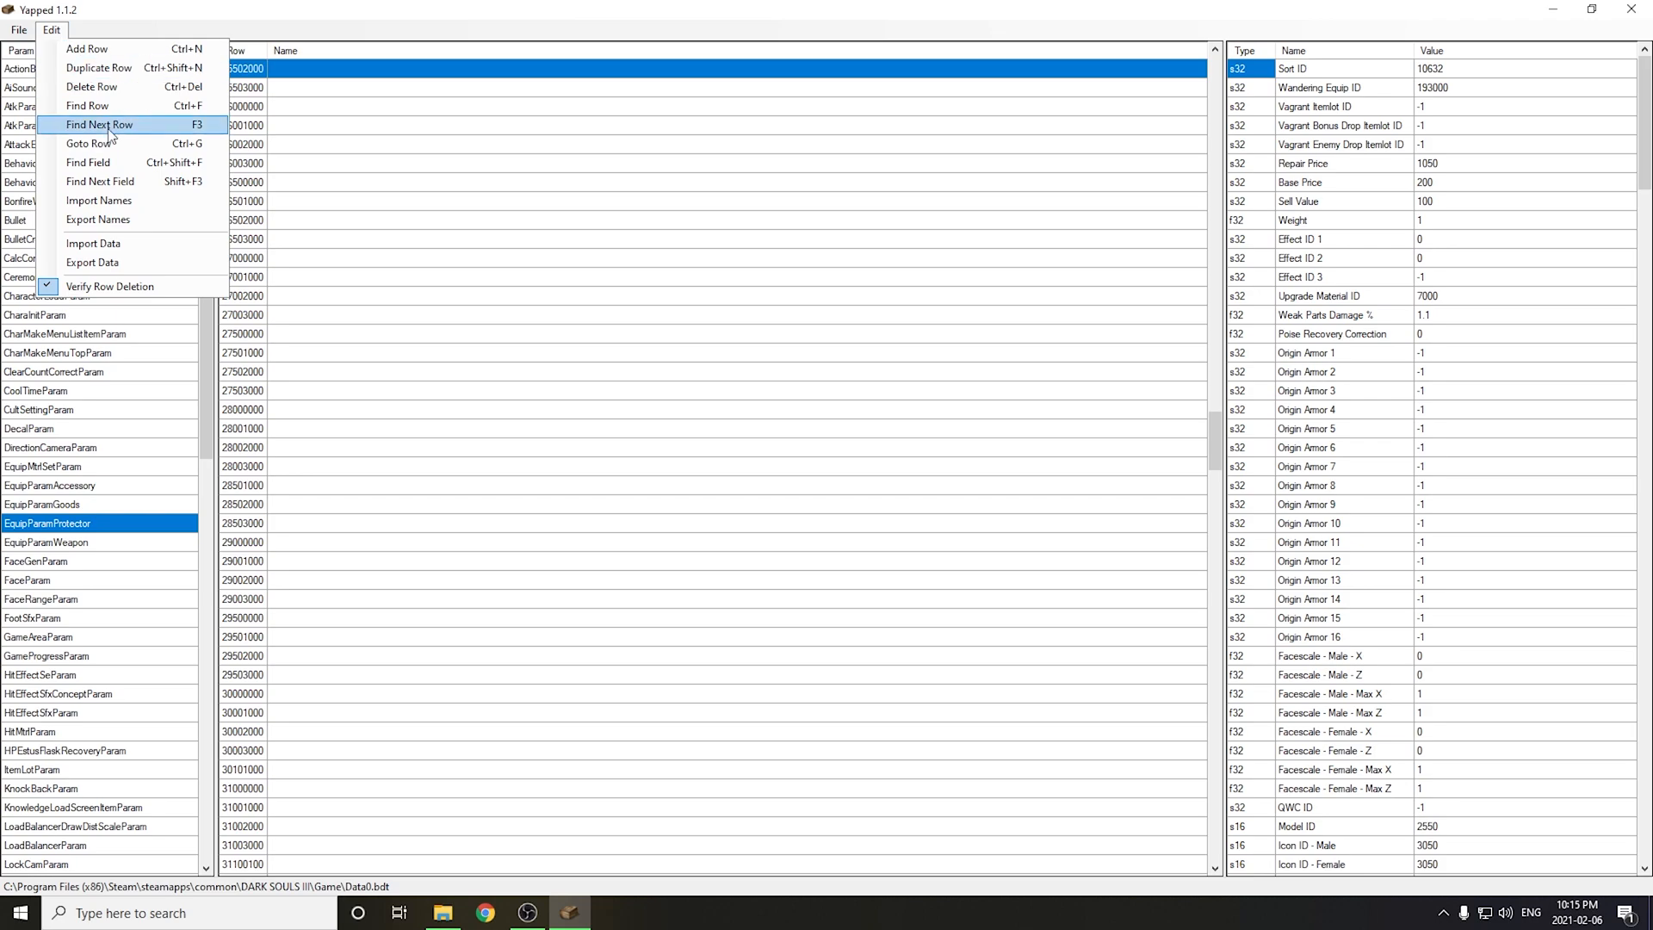
left_click(180, 201)
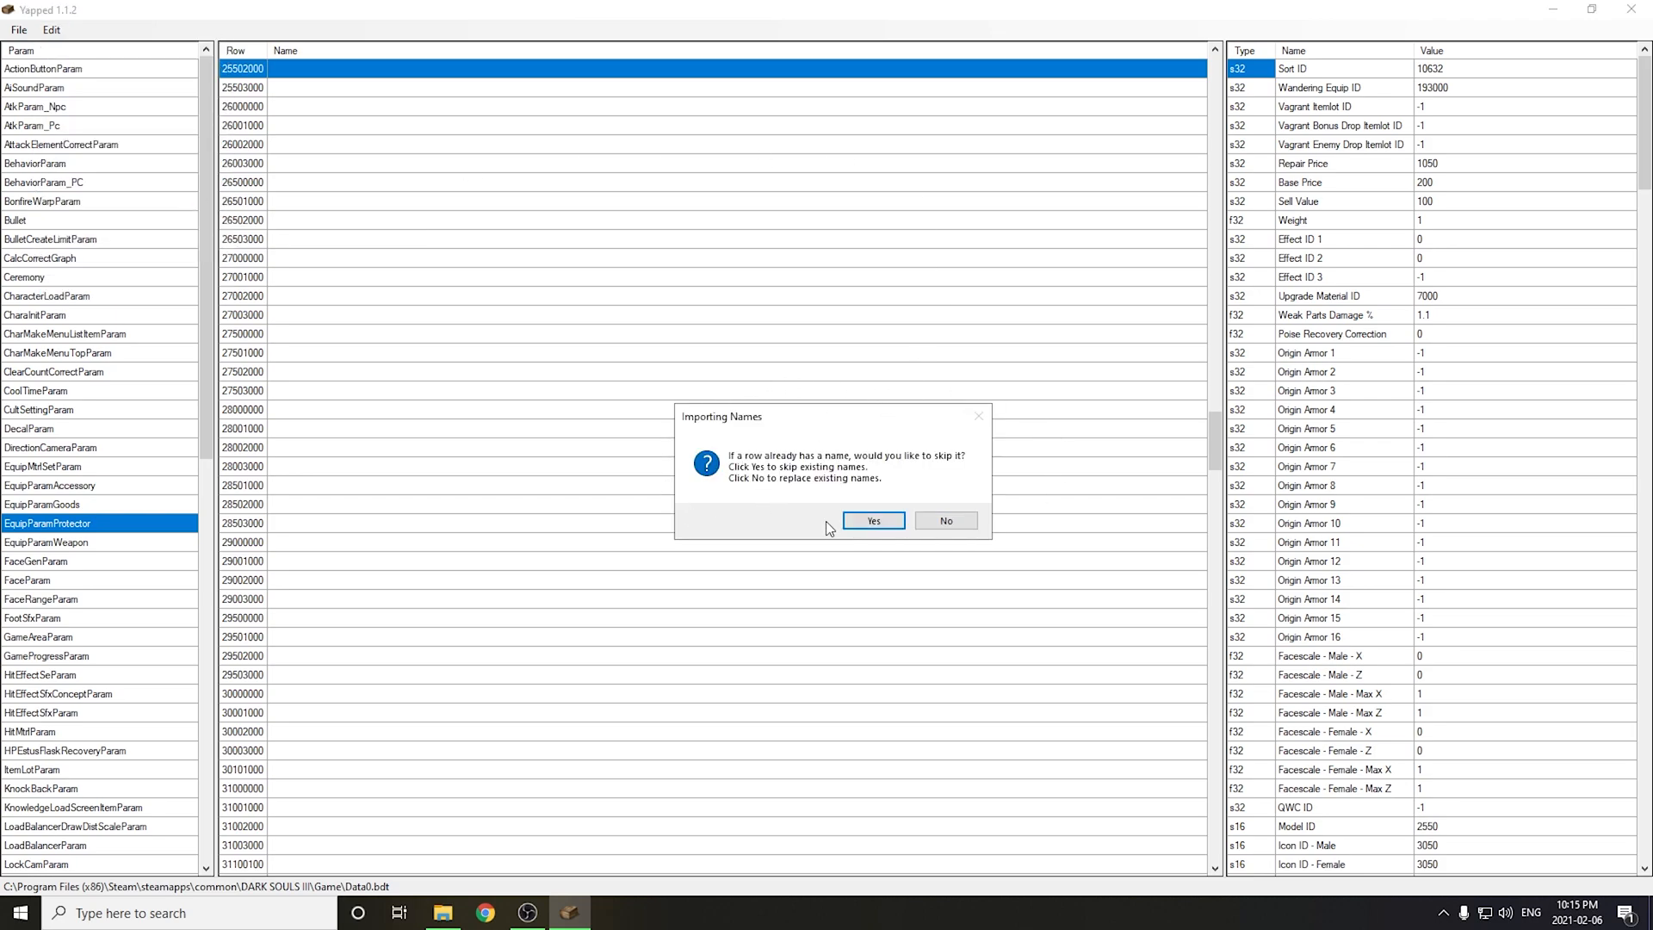
left_click(872, 522)
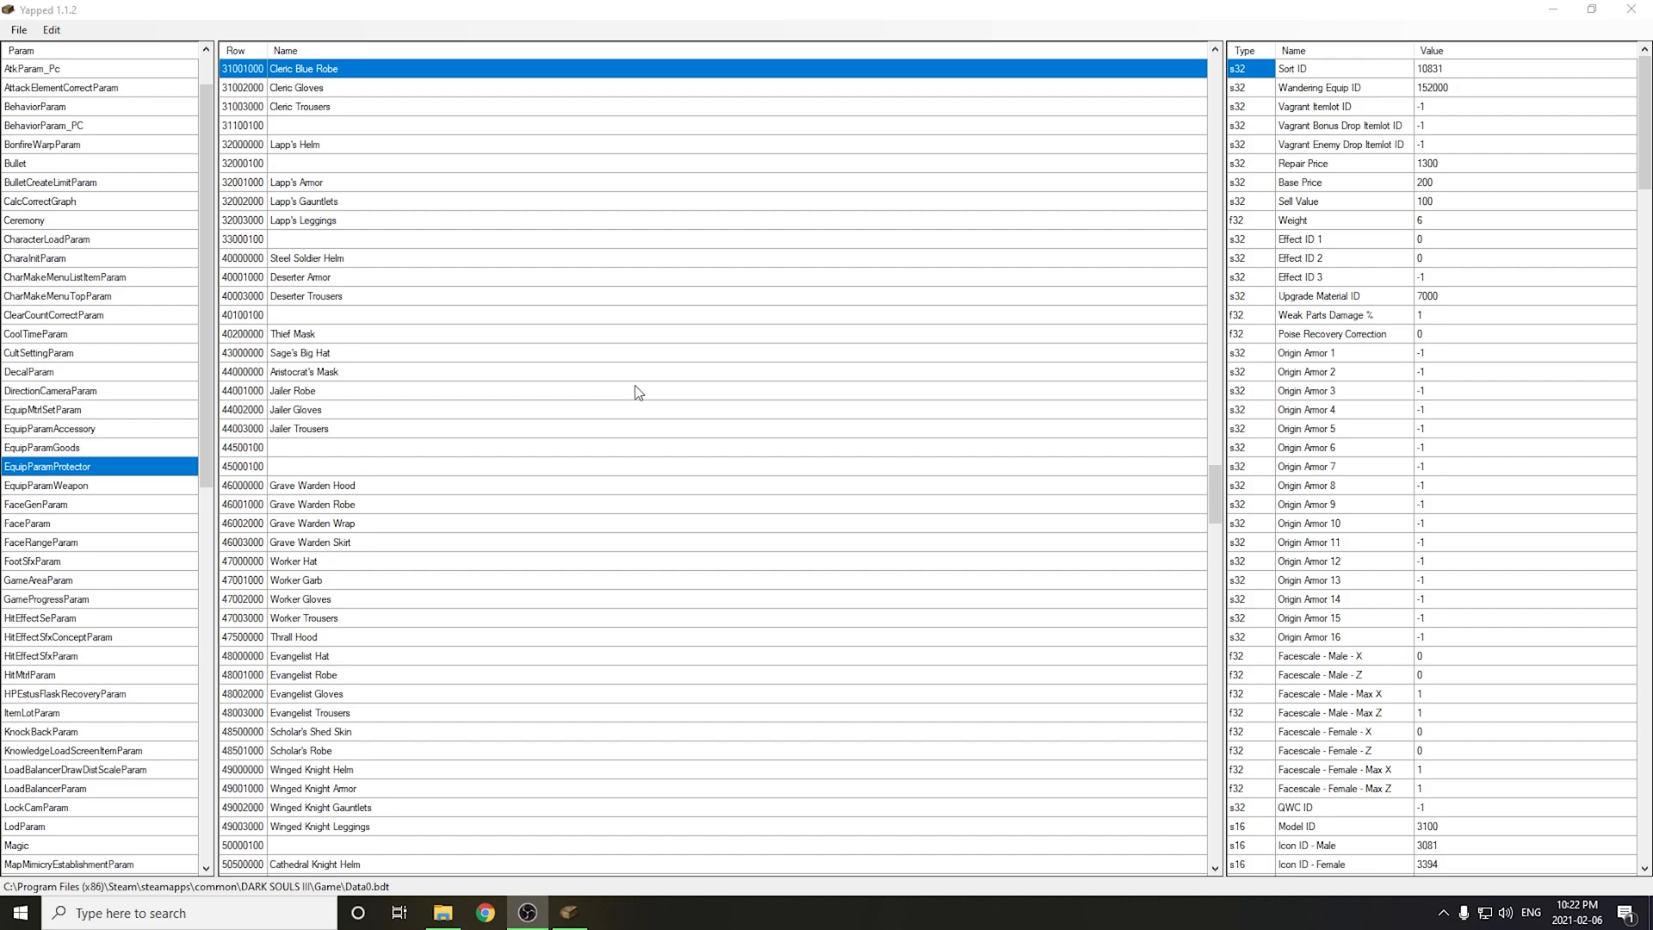
- Search the EquipParamProtector rows for "ring" and select the Ringed Knight Armor row
left_click(626, 334)
key("ctrl+f")
type("ring")
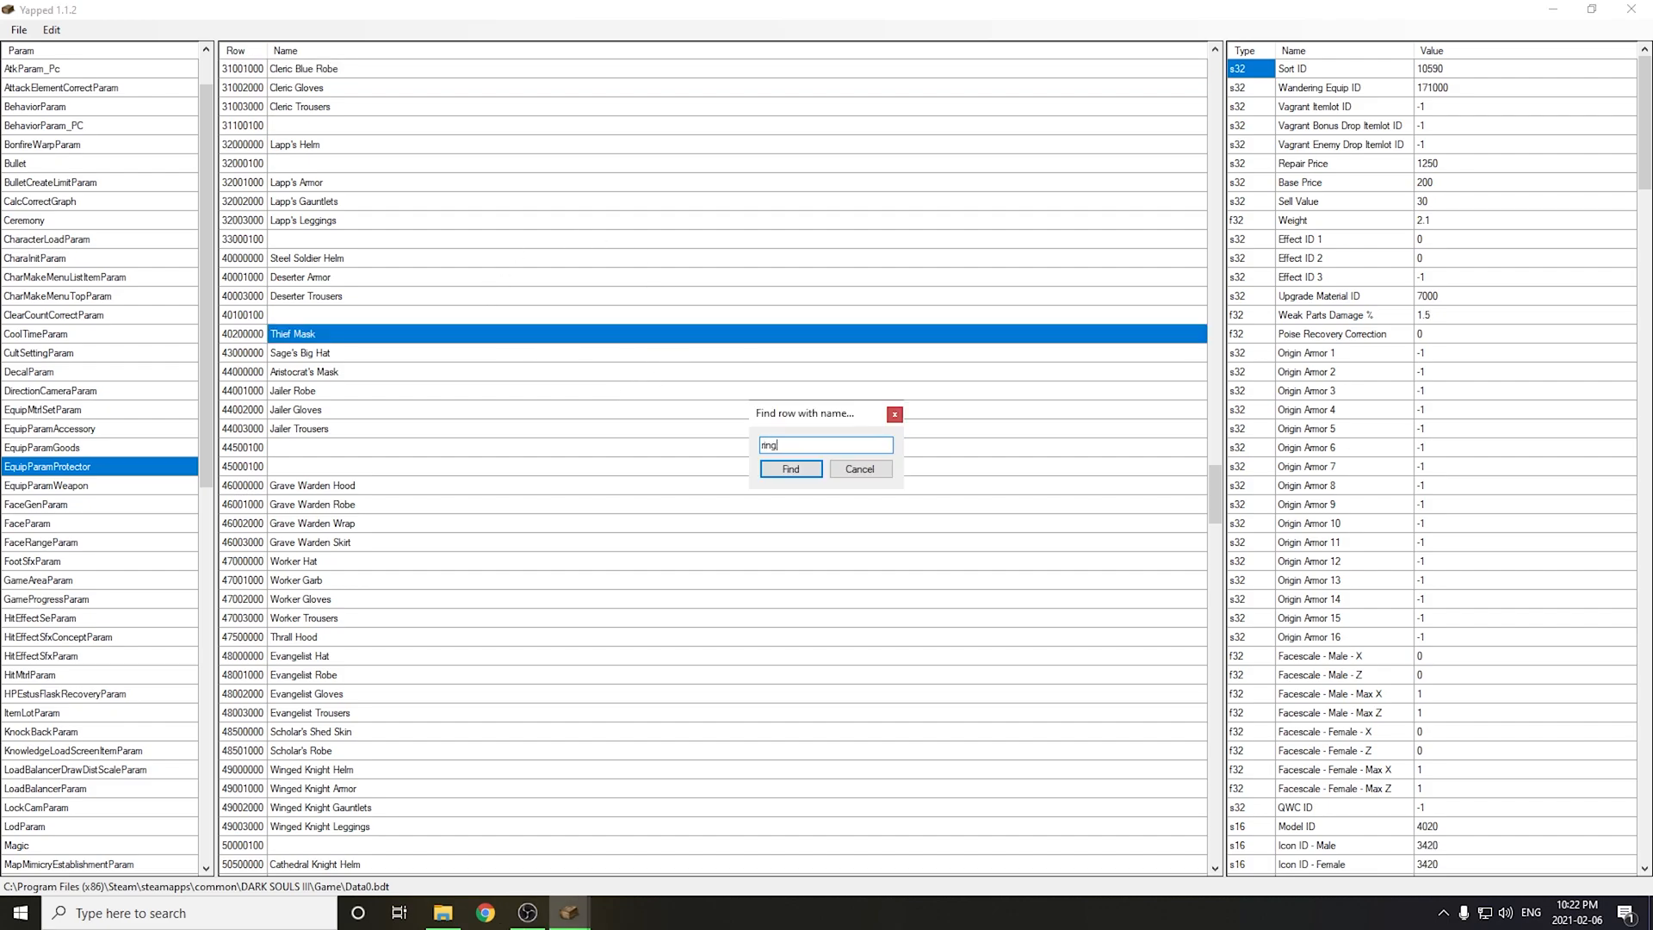
left_click(810, 476)
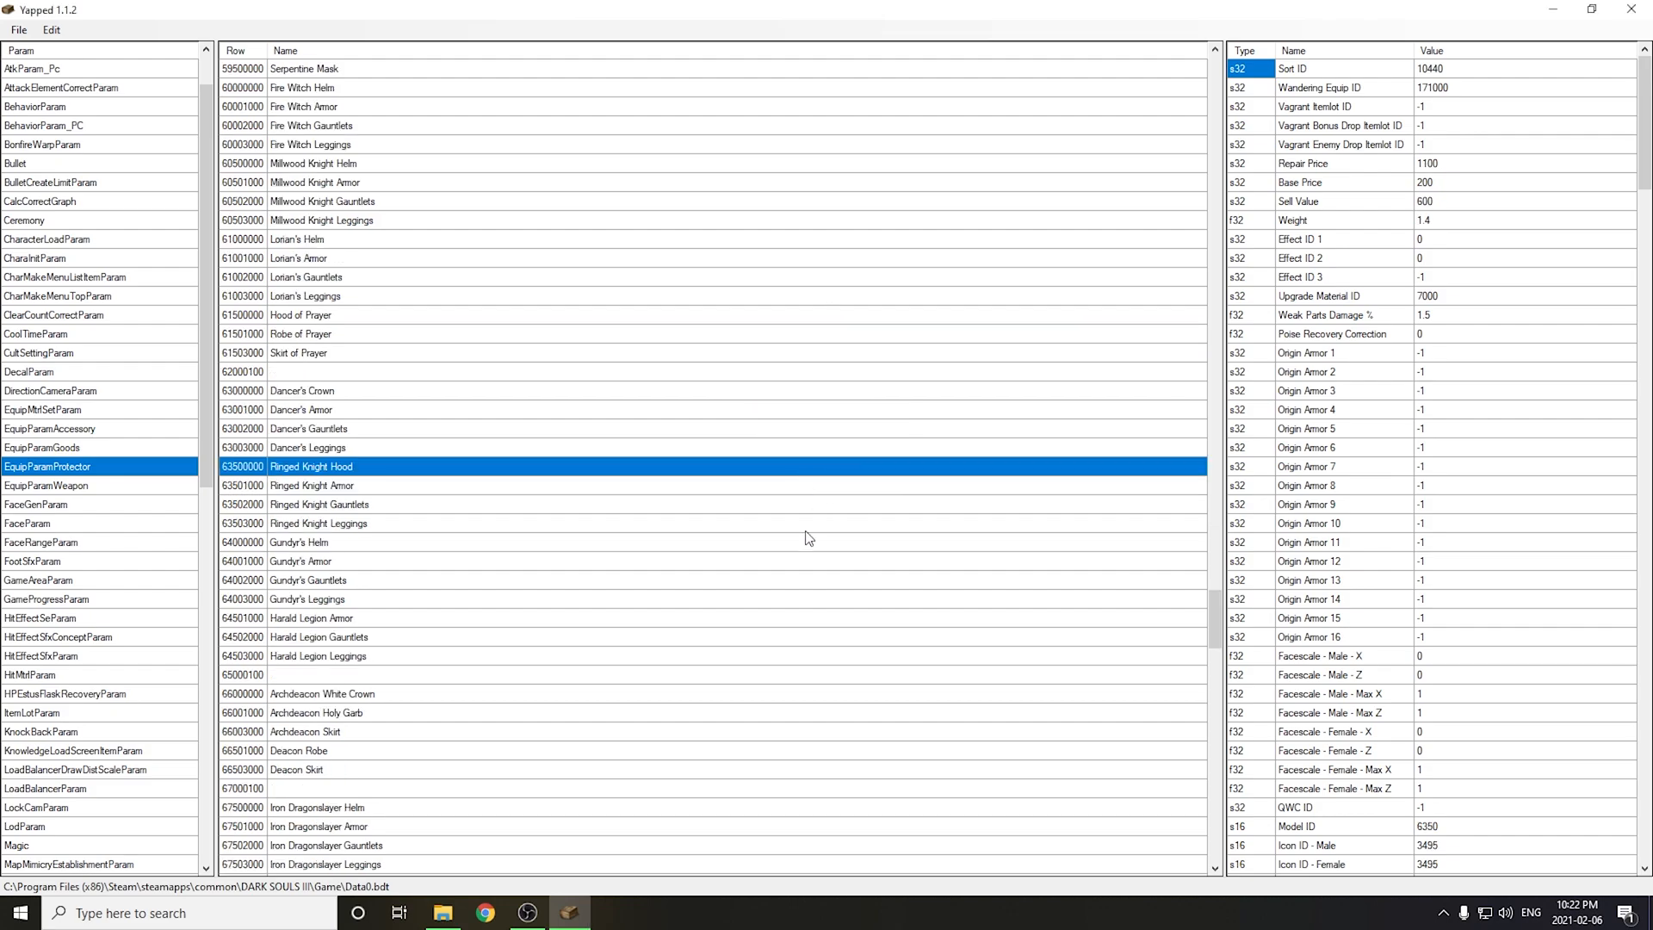
left_click(392, 486)
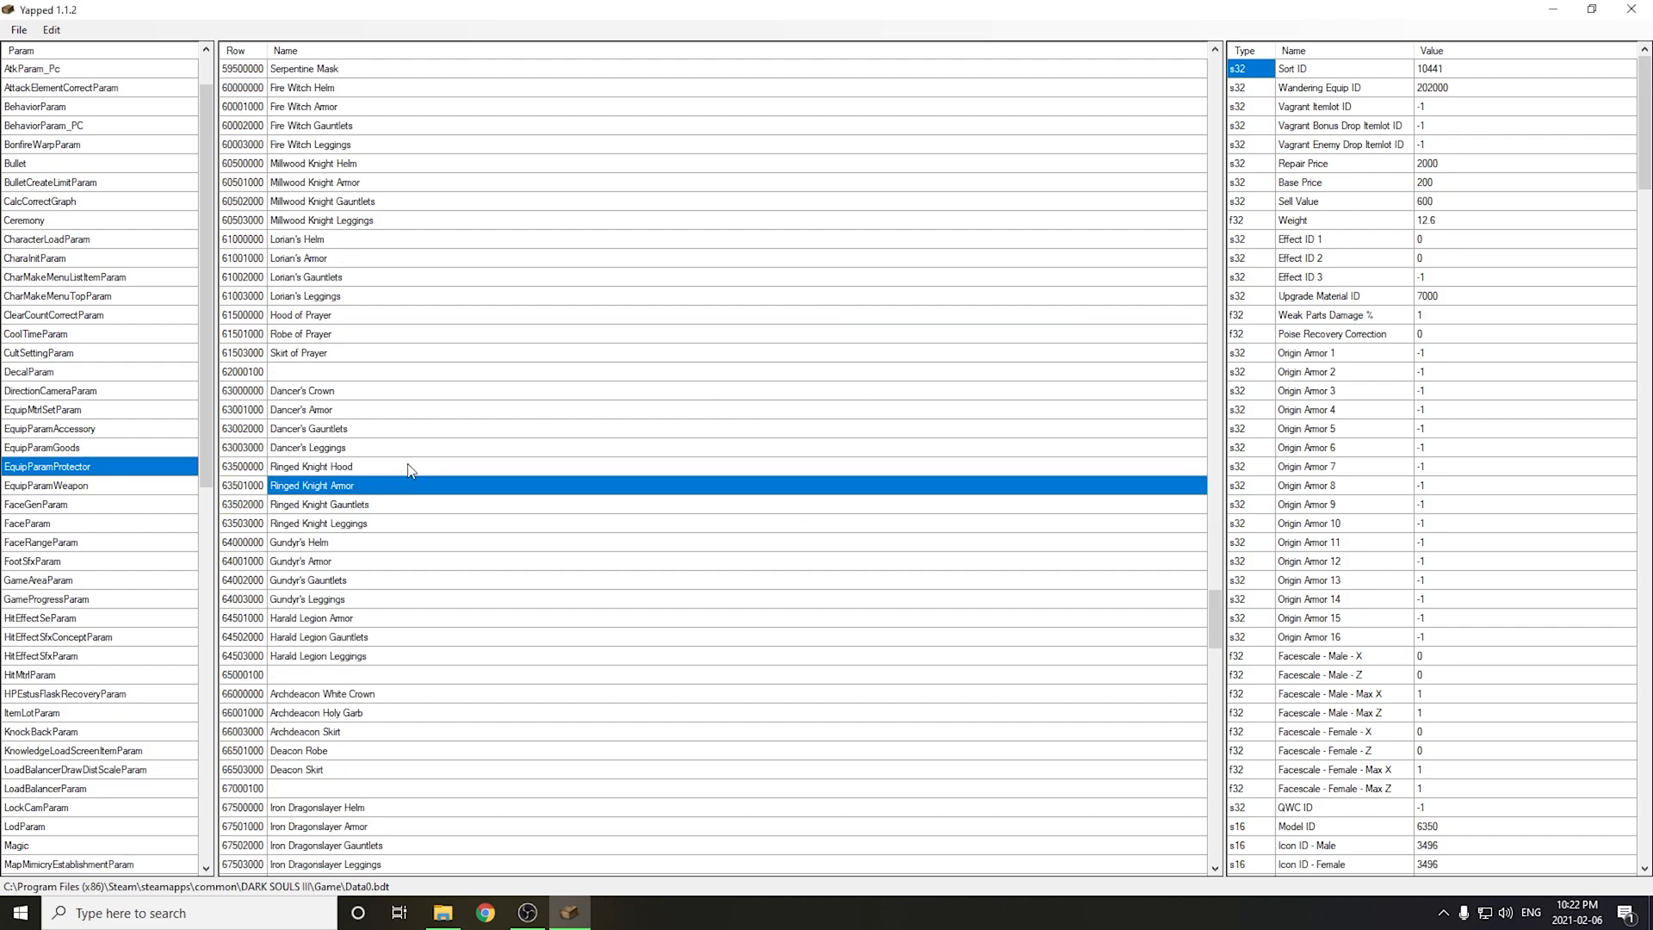
- Look up the Model ID of the Ringed Knight Armor among its parameters
scroll(400, 482, "down", 1)
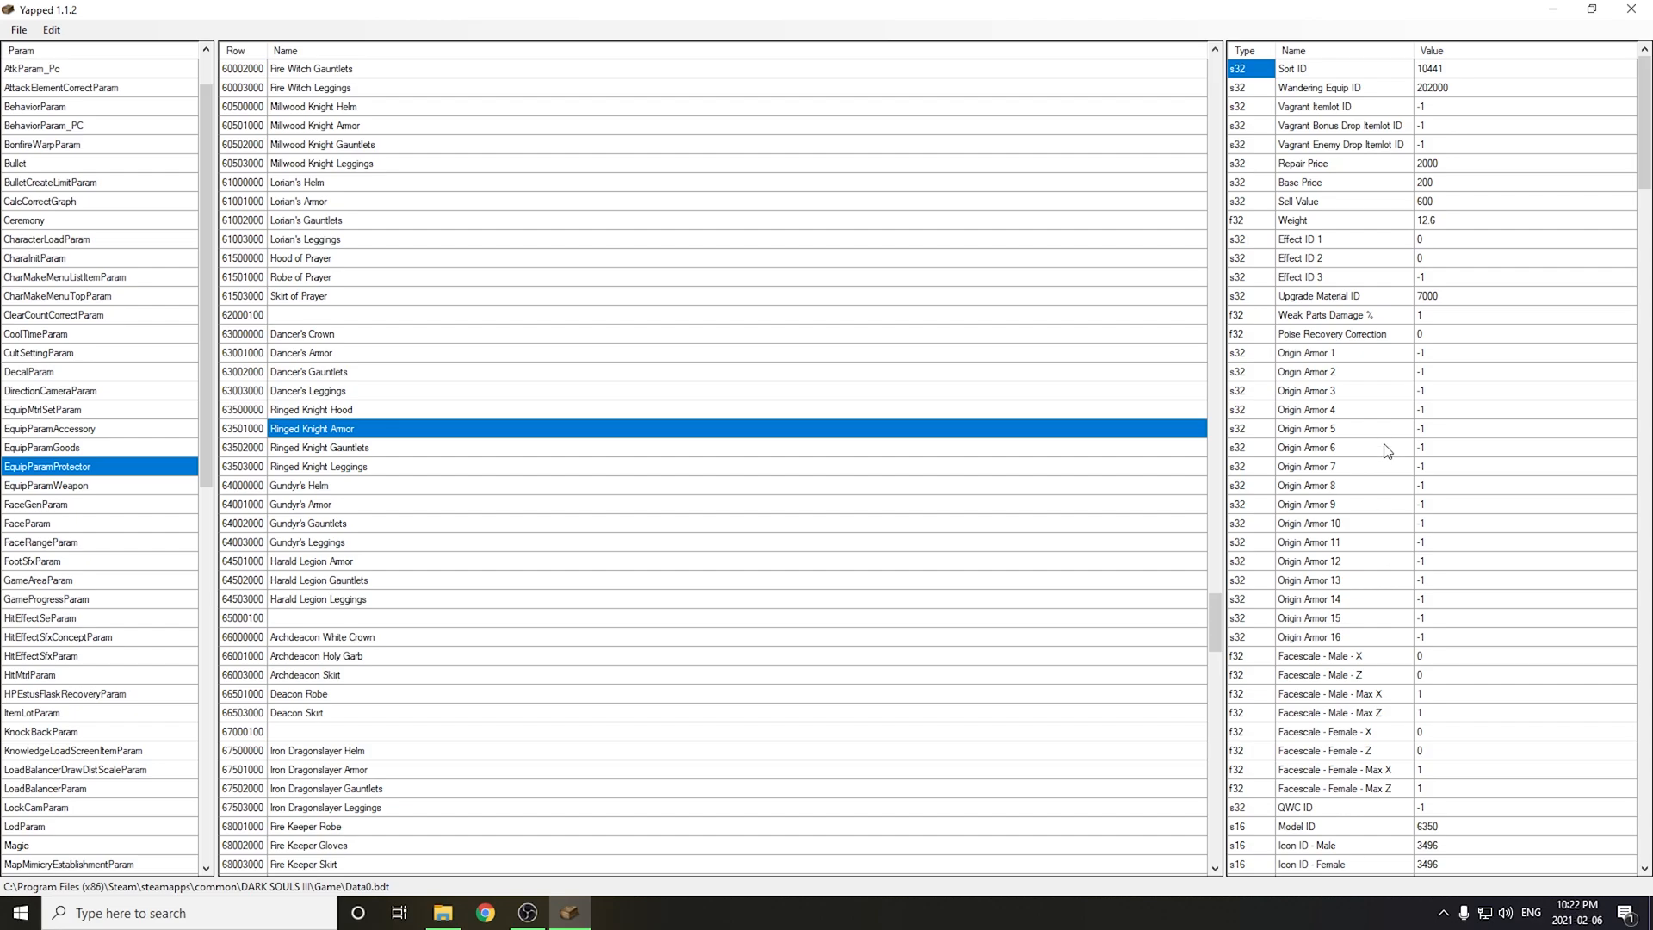
scroll(1386, 451, "down", 7)
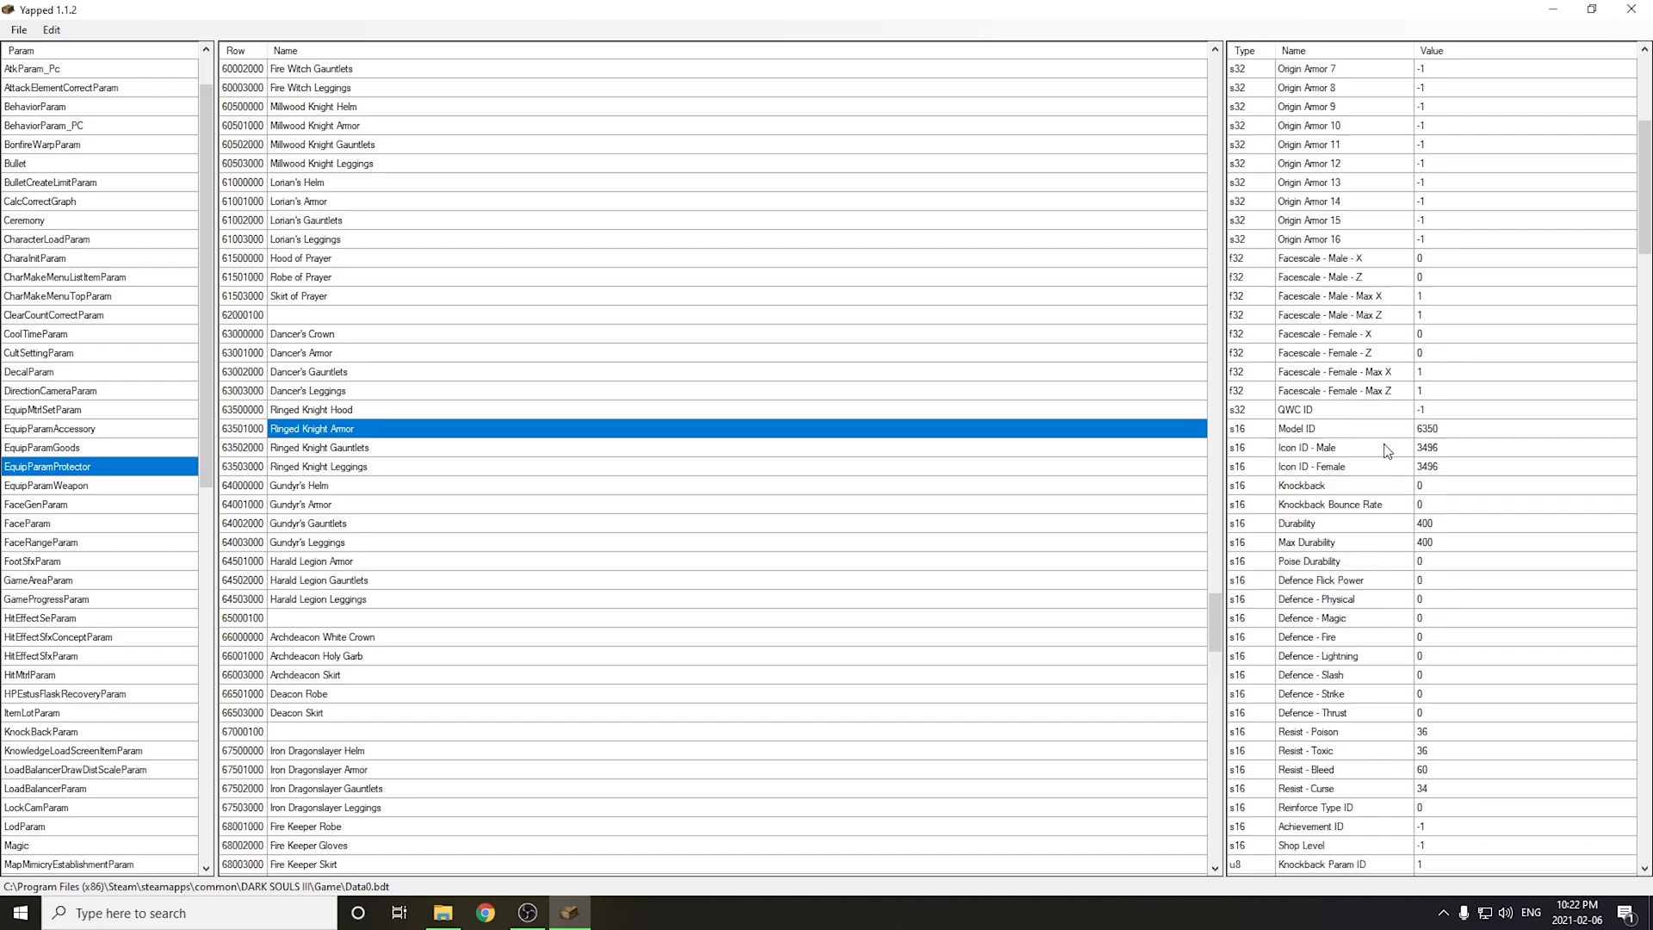
left_click(1426, 433)
- Search the EquipParamWeapon rows for "lorian" and look up the Equip Model ID of Lorian's Greatsword
left_click(96, 486)
scroll(519, 406, "up", 3)
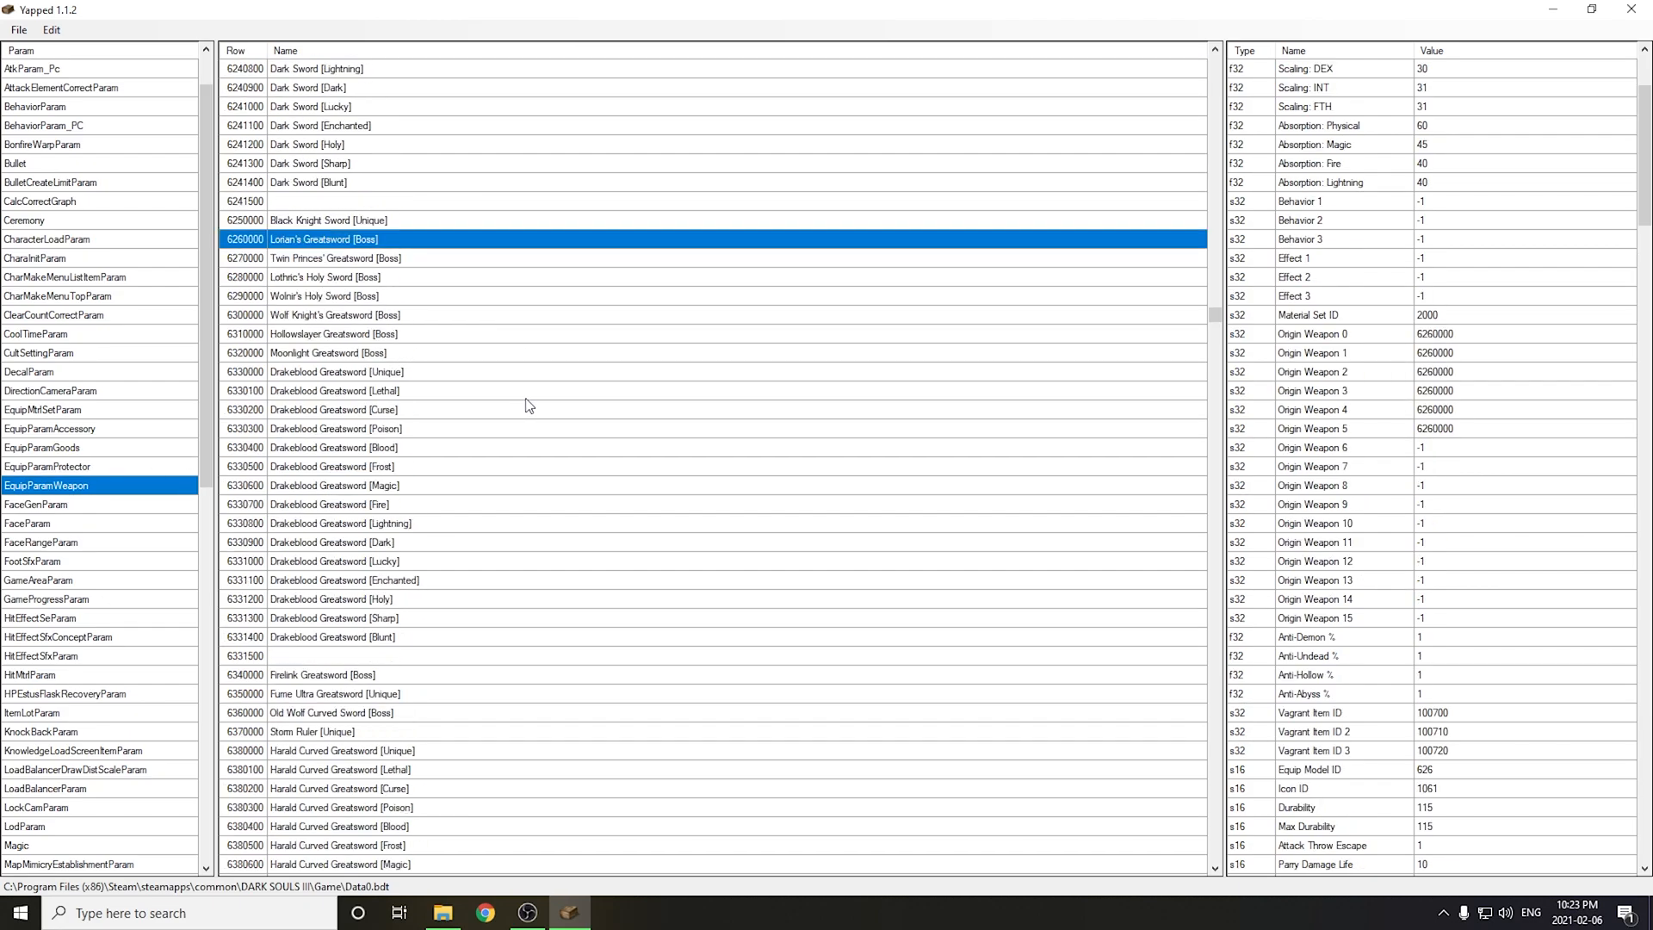
key("ctrl+f")
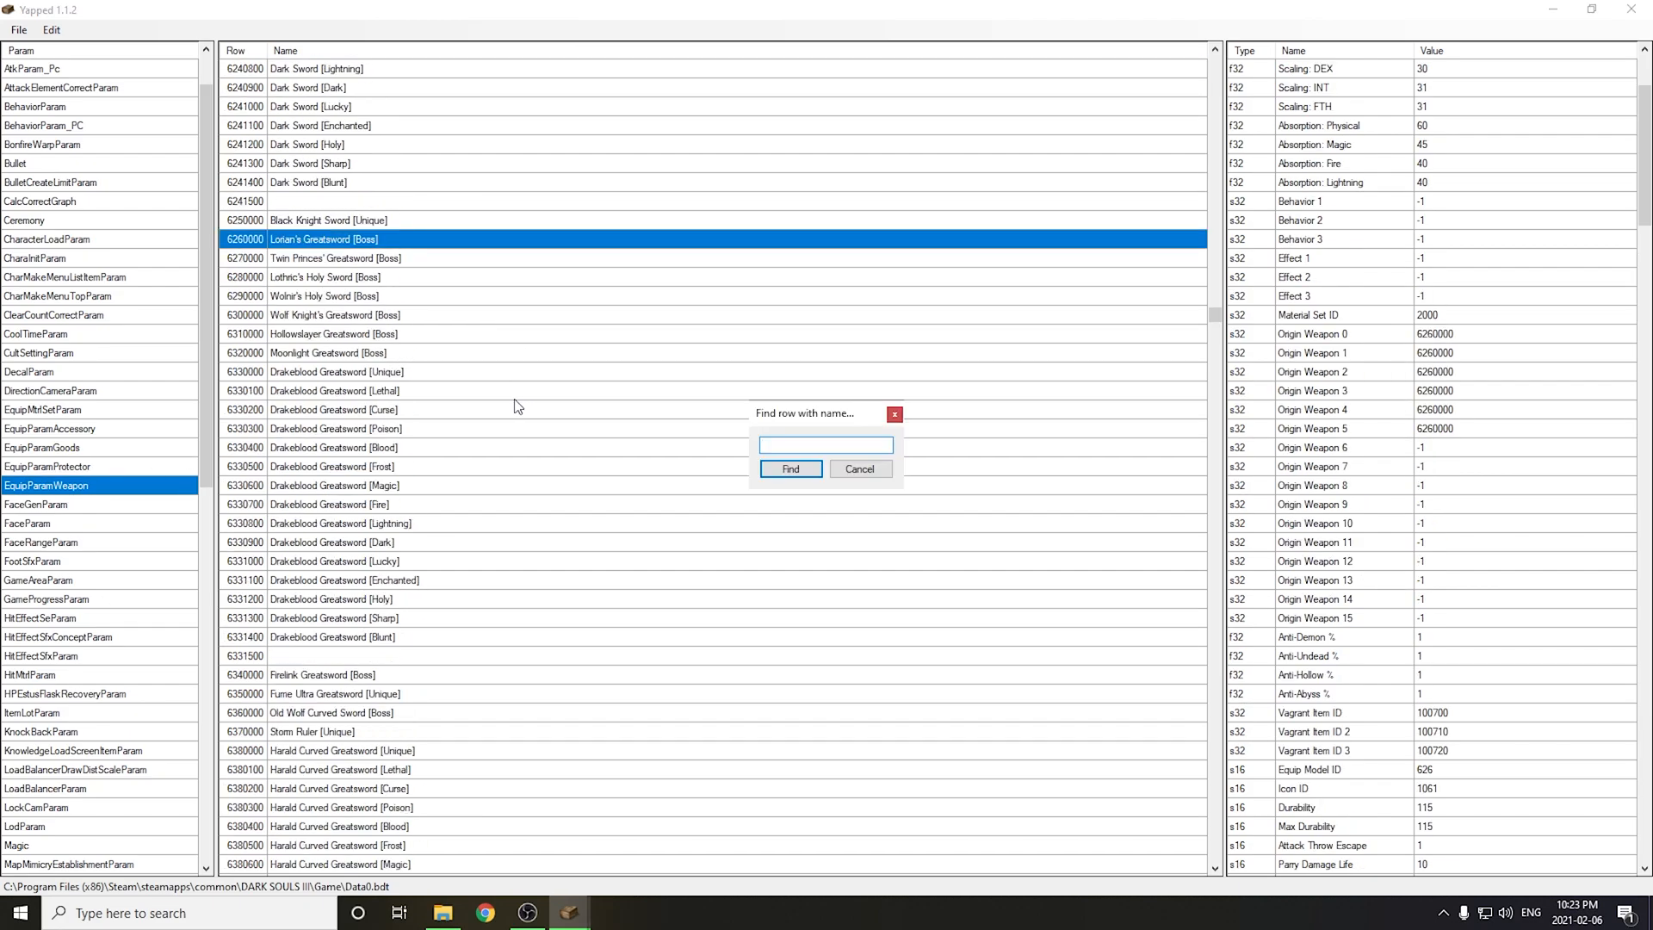
type("lorian")
left_click(785, 468)
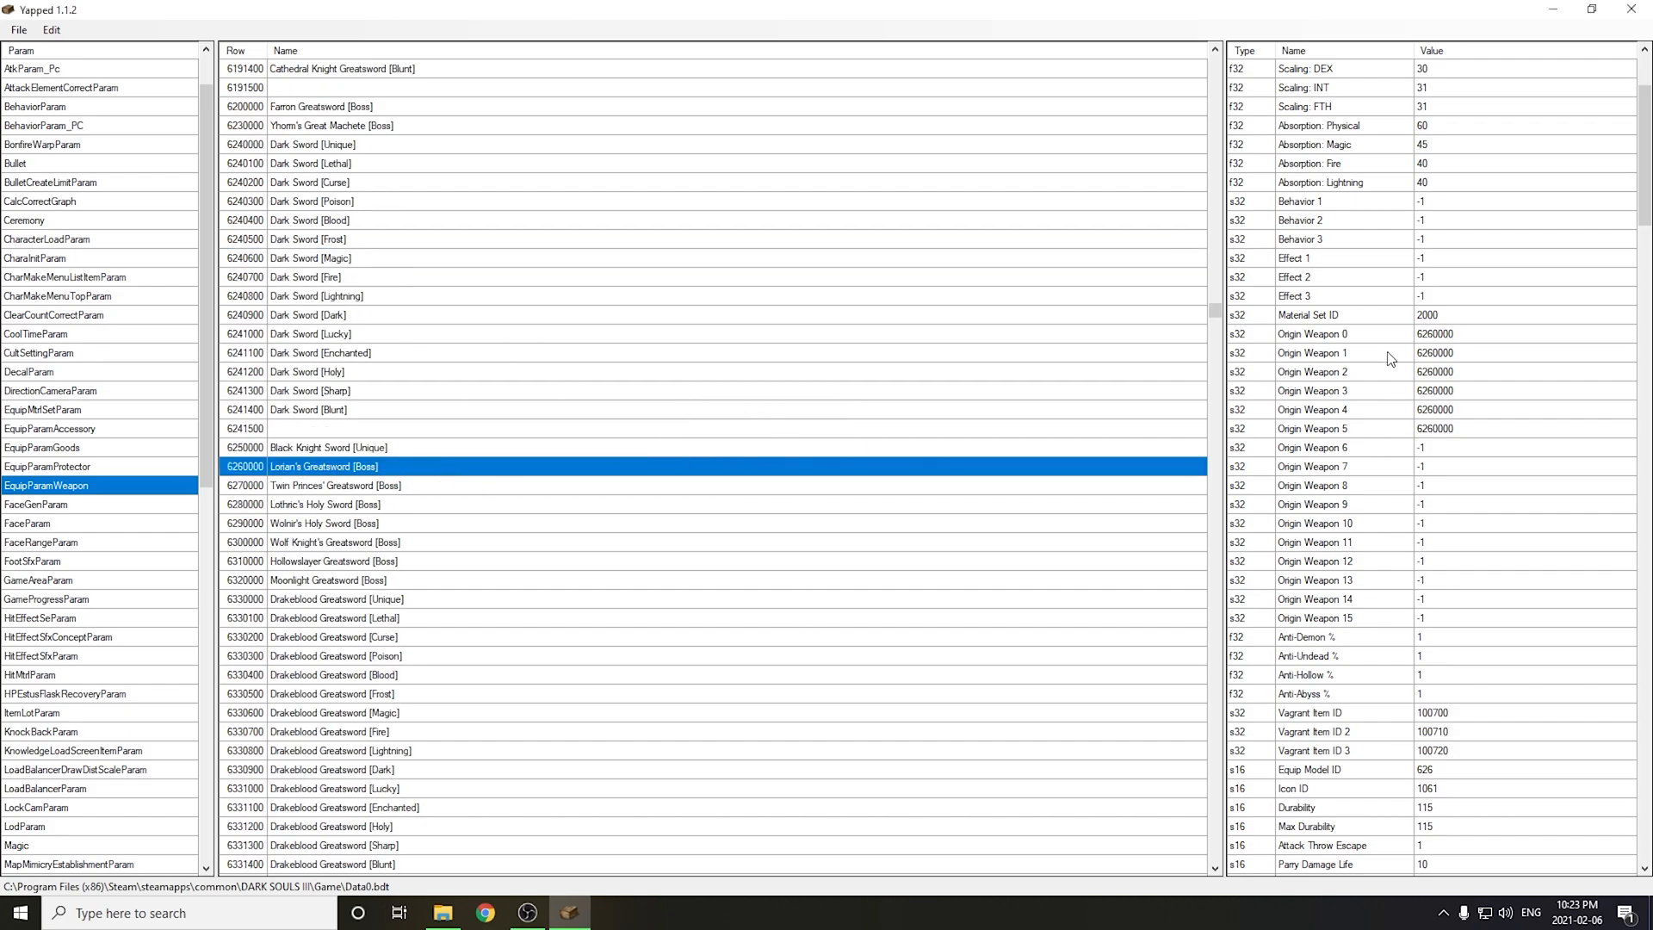
scroll(1390, 357, "down", 4)
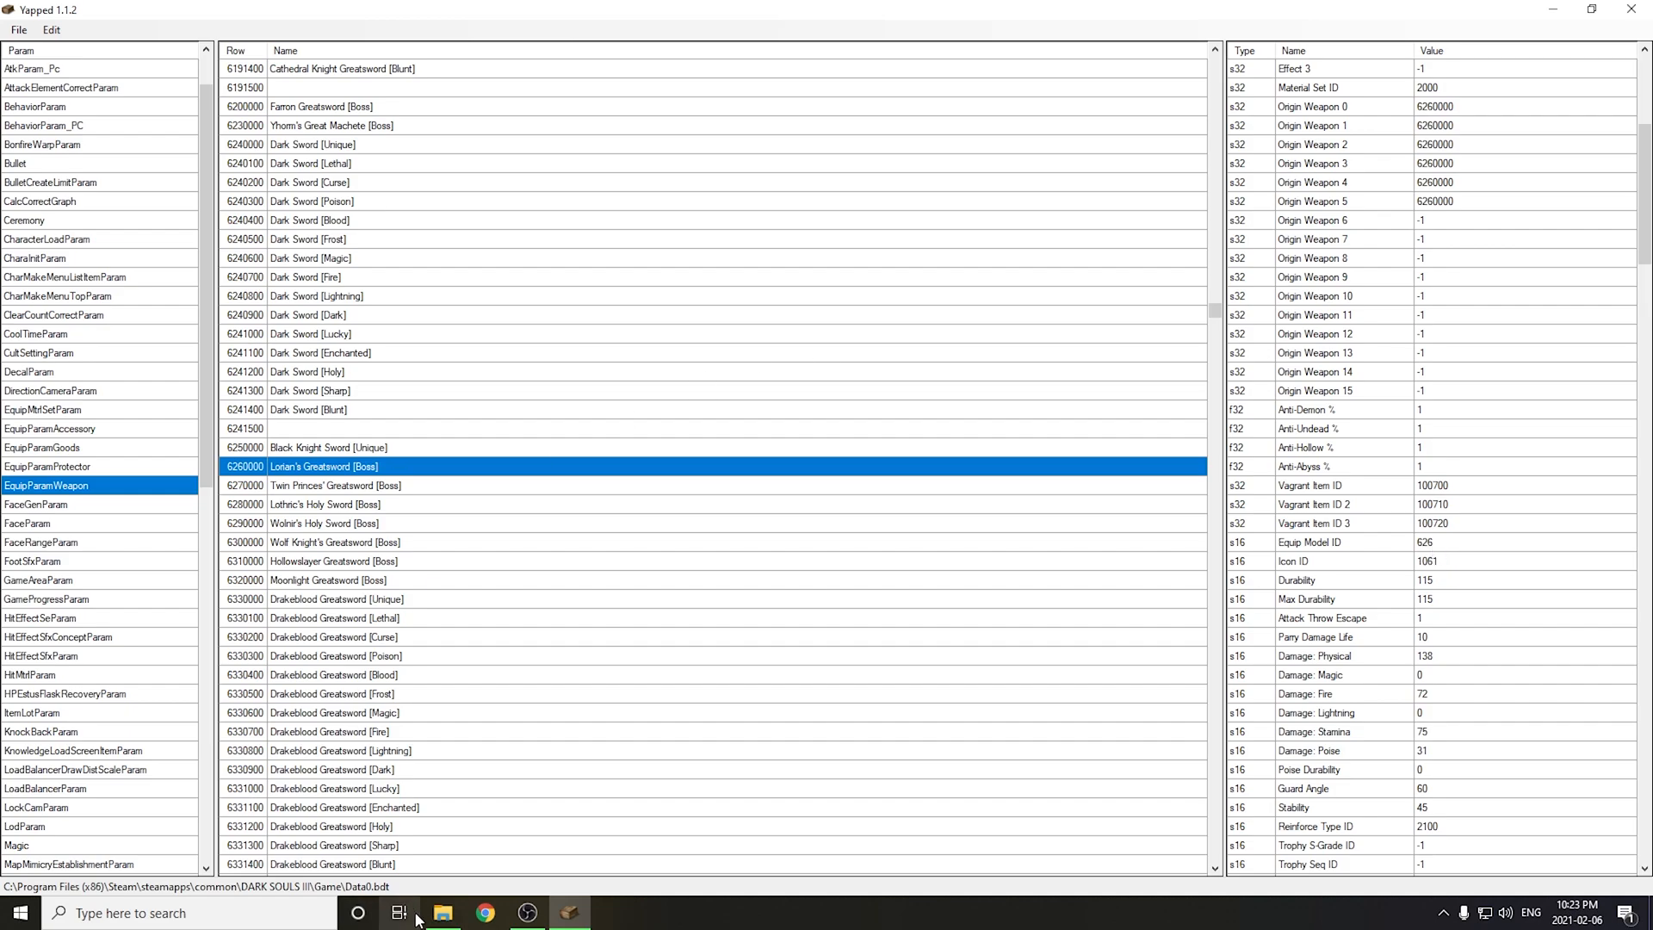
- Open the game's parts folder in File Explorer and locate the wp_a_0626 weapon files
left_click(443, 913)
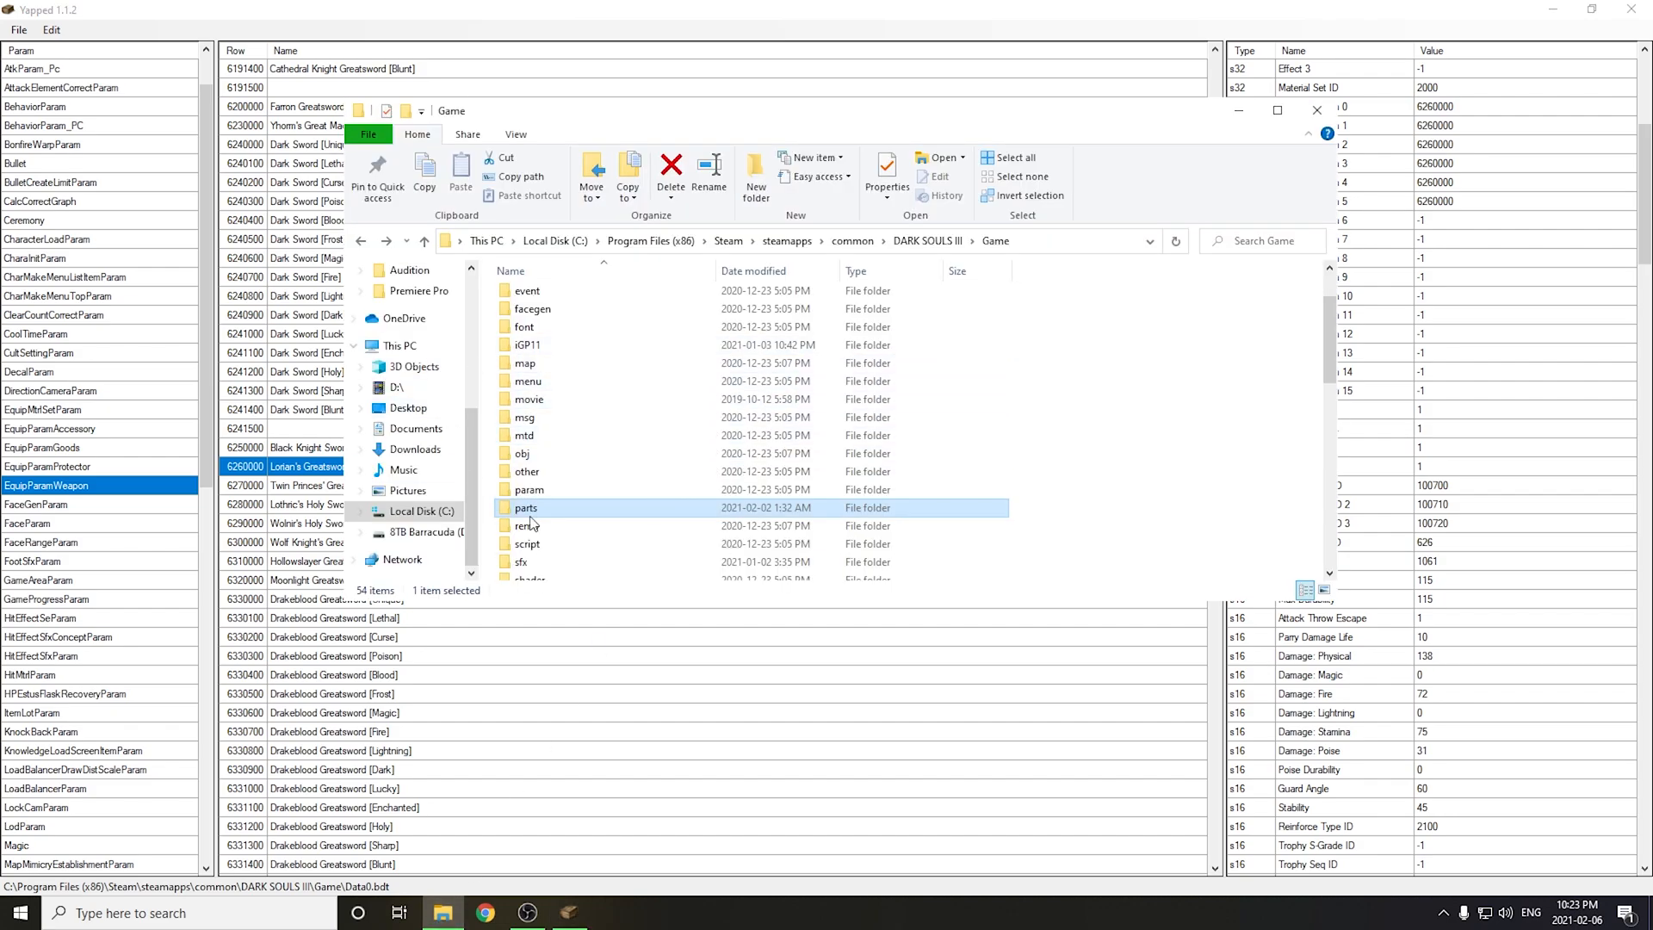
double_click(563, 510)
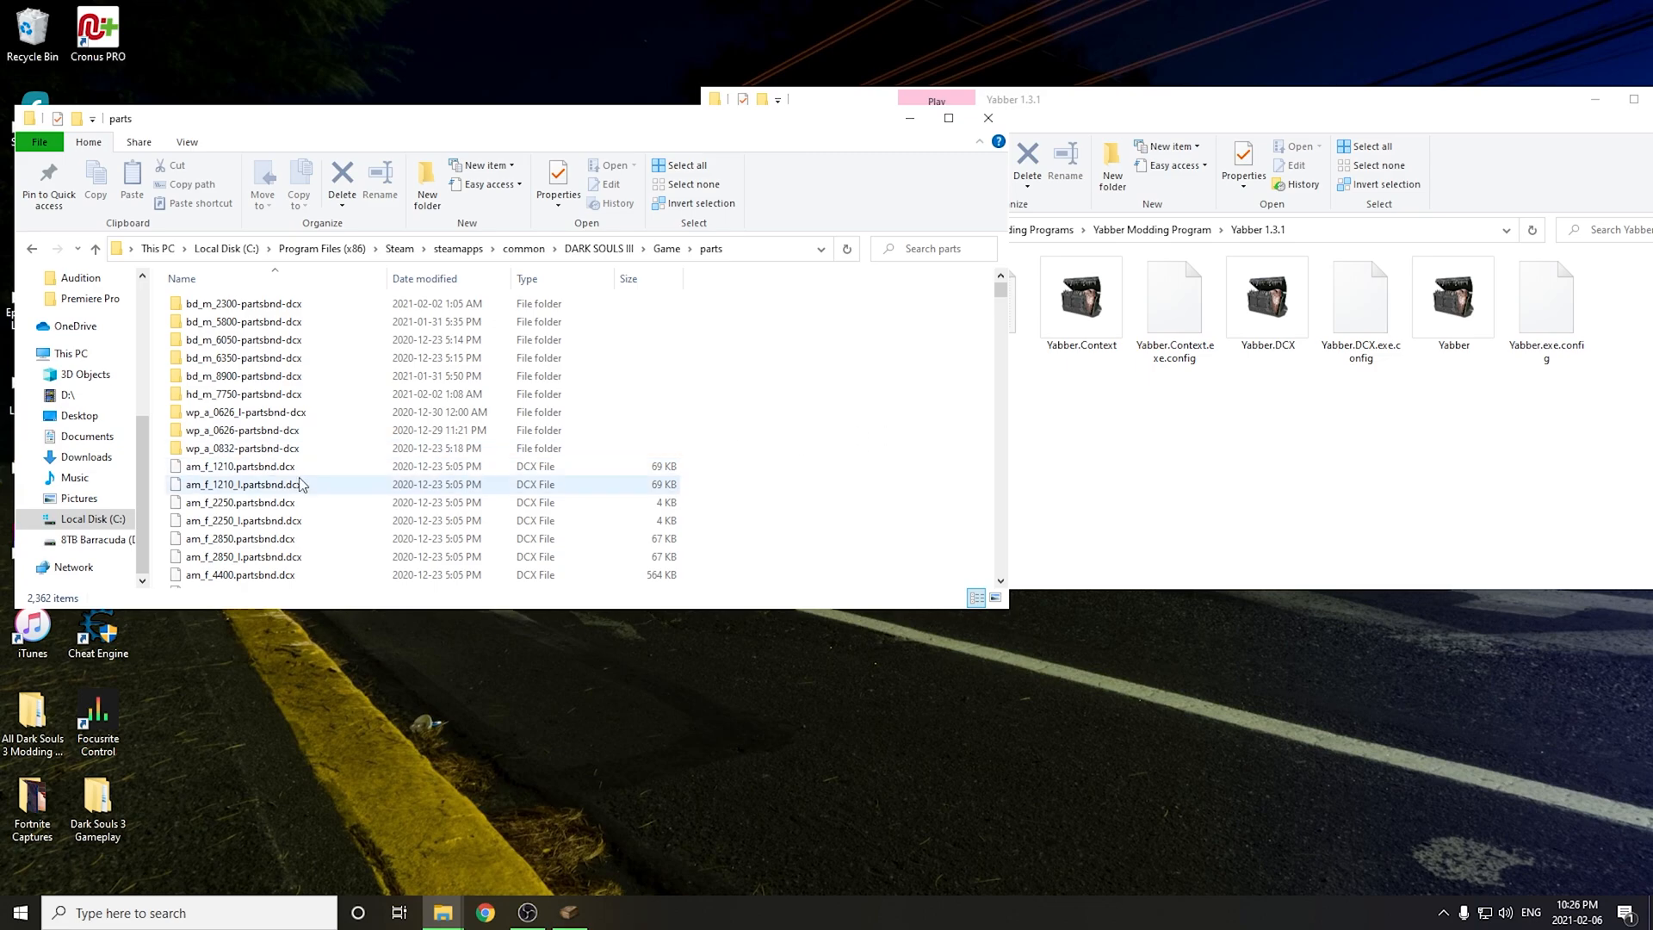
scroll(385, 448, "down", 4)
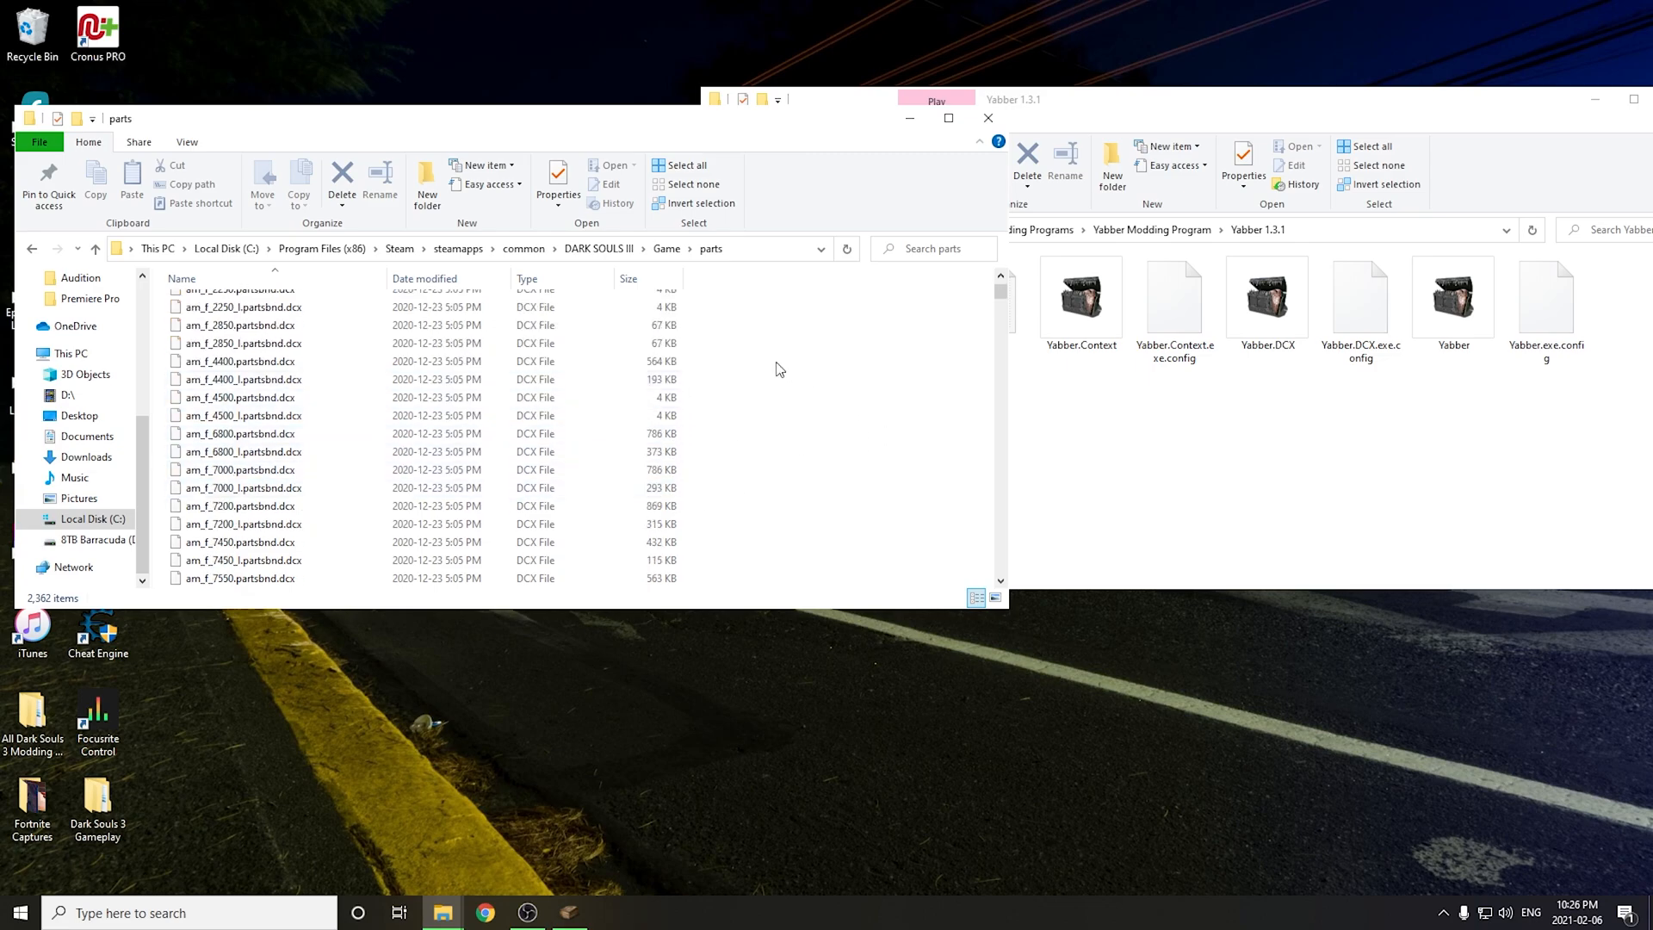
scroll(825, 424, "down", 3)
scroll(702, 428, "down", 20)
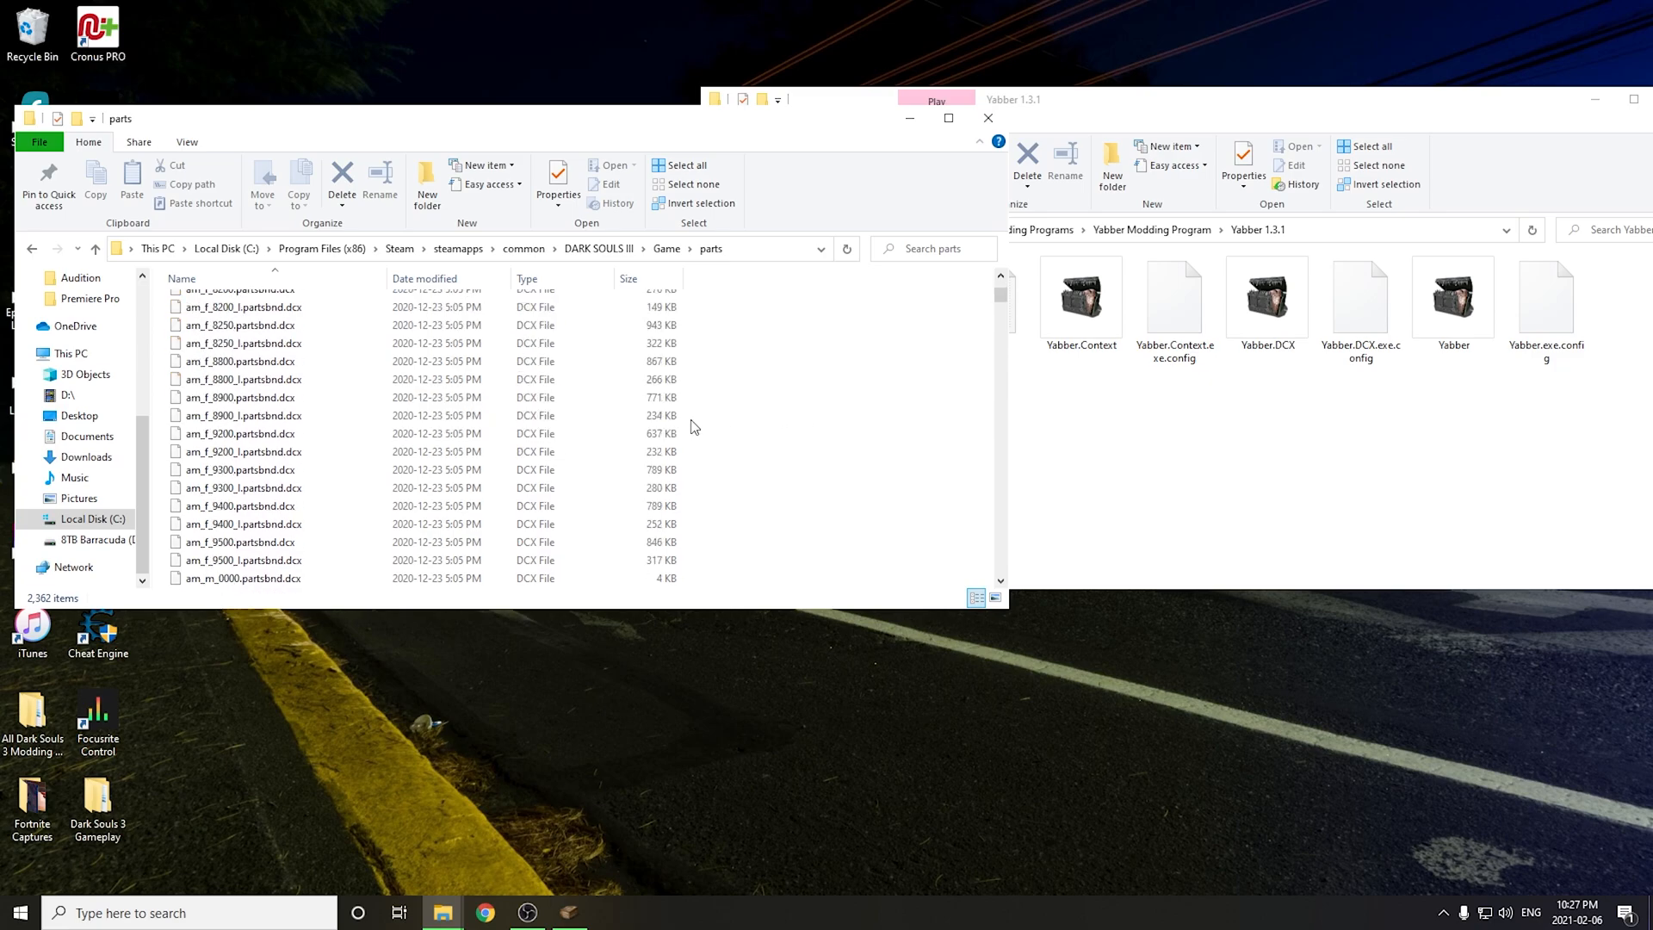
scroll(695, 426, "down", 20)
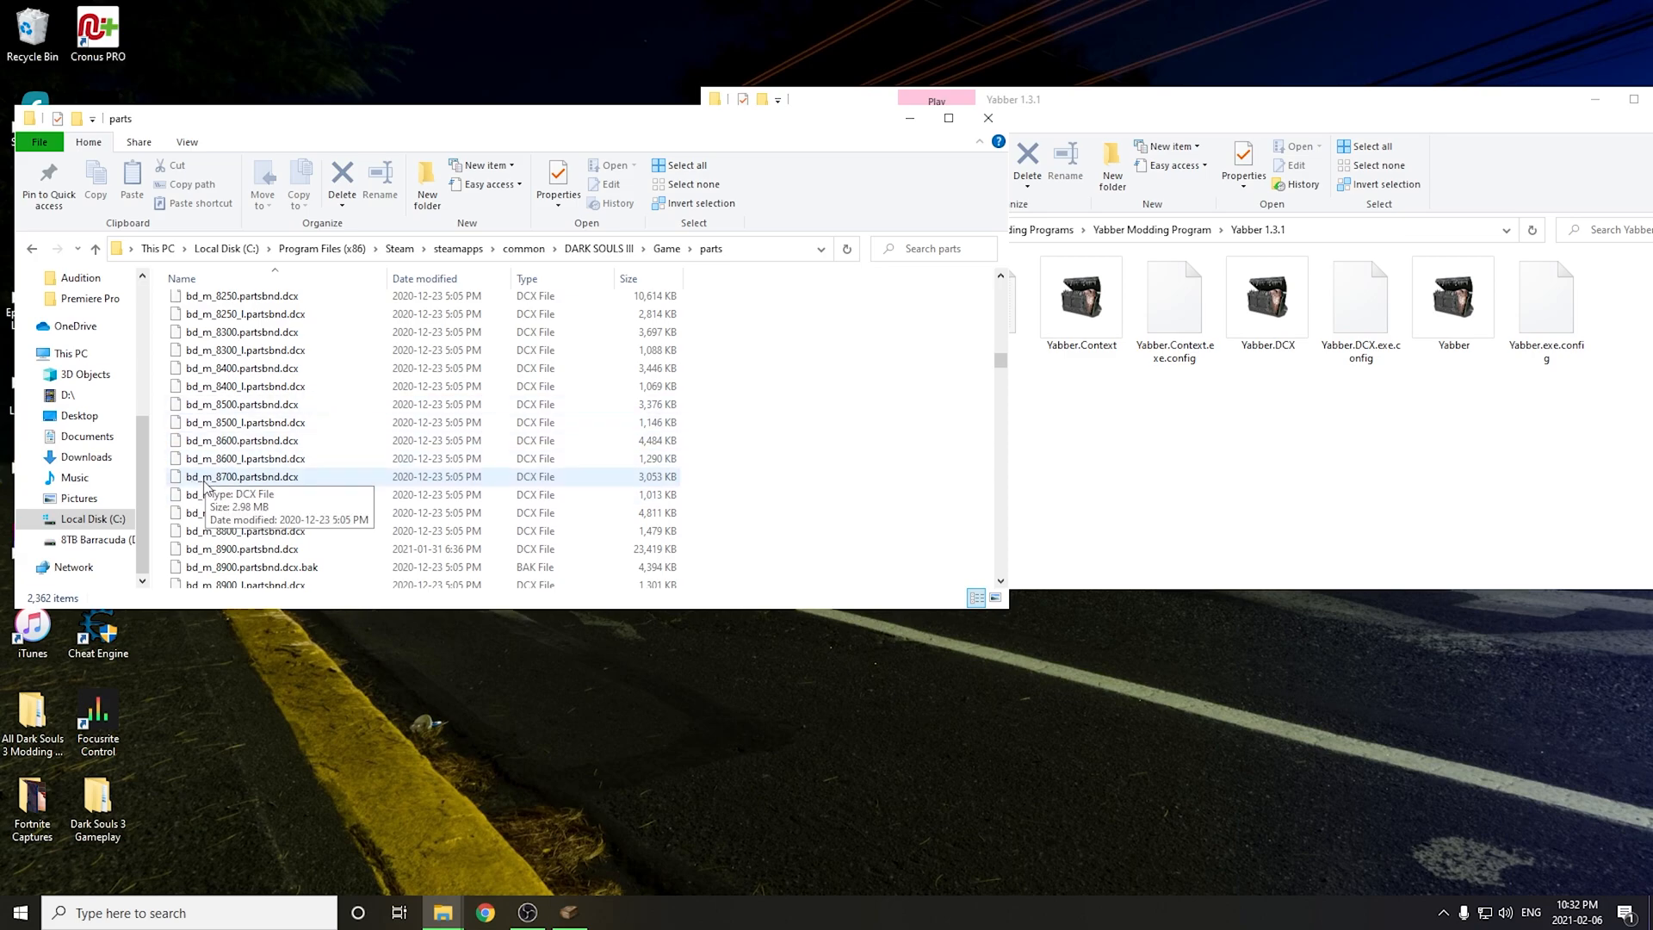
left_click_drag(1001, 365, 1003, 414)
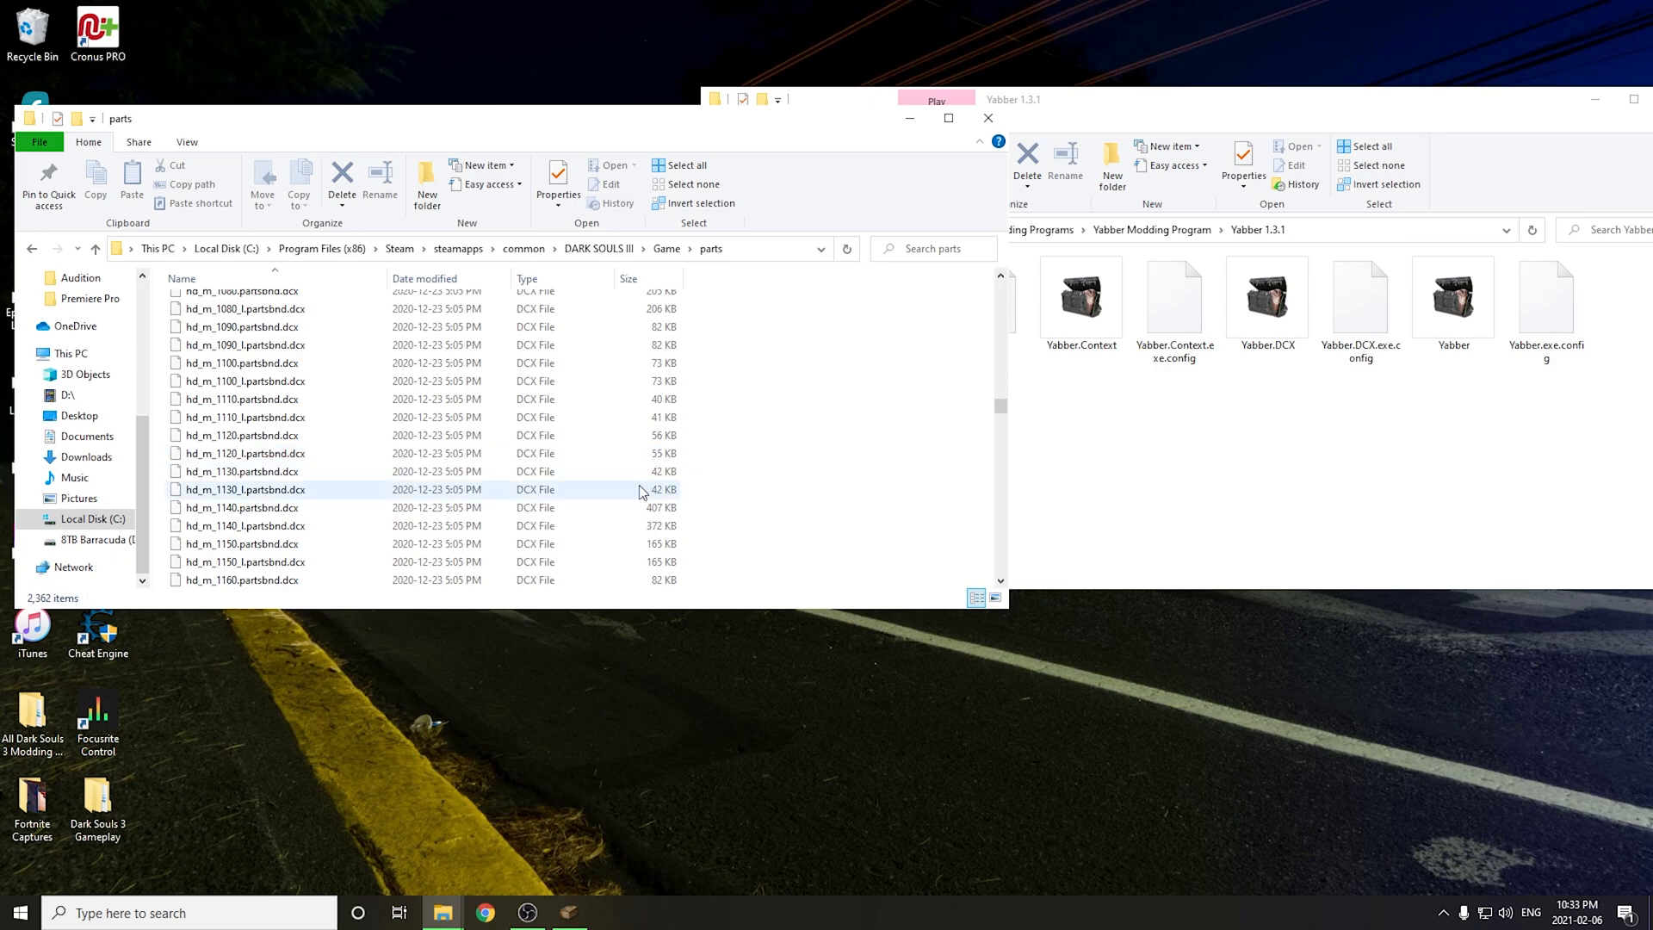
left_click_drag(1001, 414, 1004, 506)
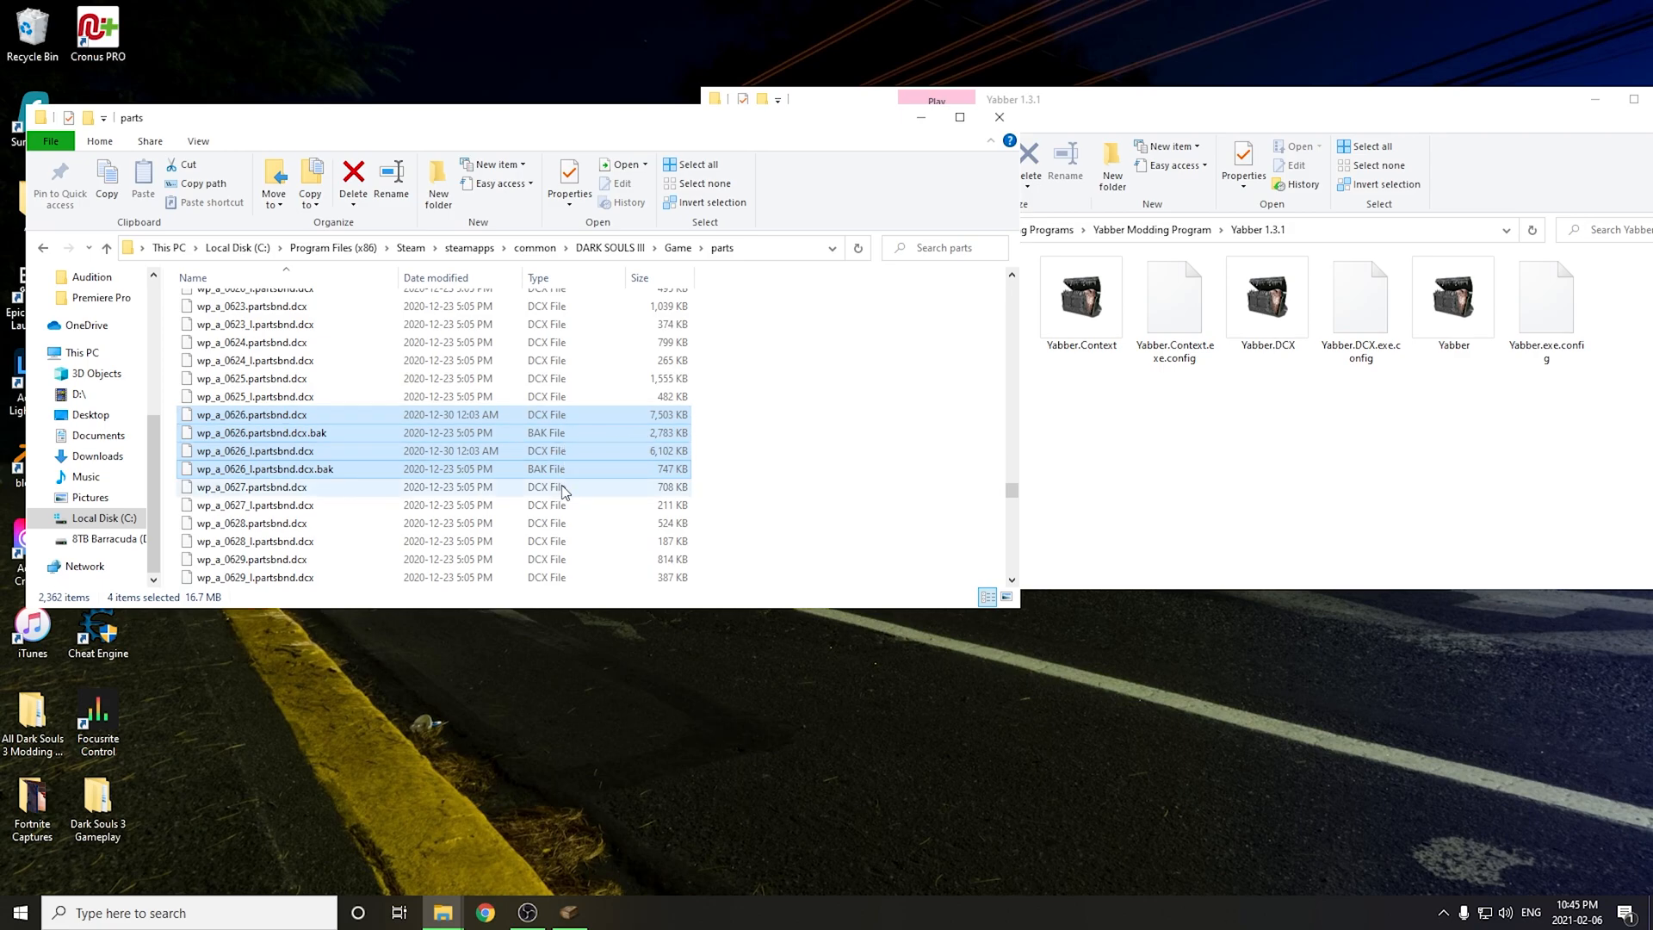
- Run Yabber on wp_a_0626.partsbnd.dcx and wp_a_0626_l.partsbnd.dcx together, leaving out their .bak copies
left_click(792, 458)
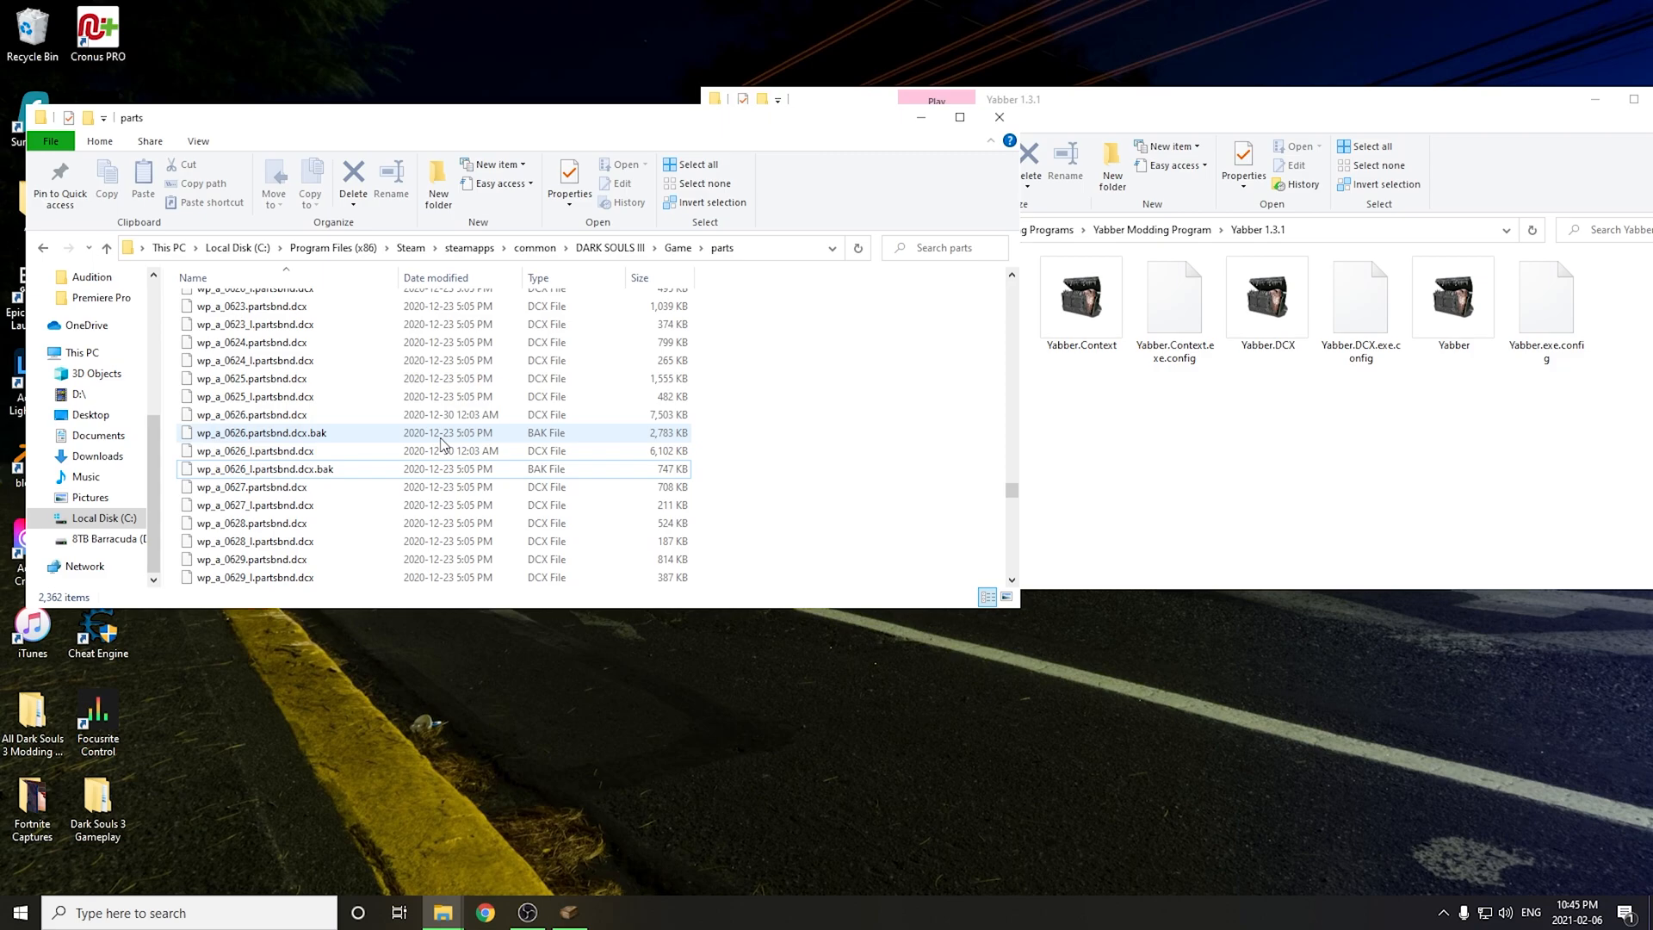
key("Up")
key("Up")
key("Up")
left_click(305, 453, "ctrl")
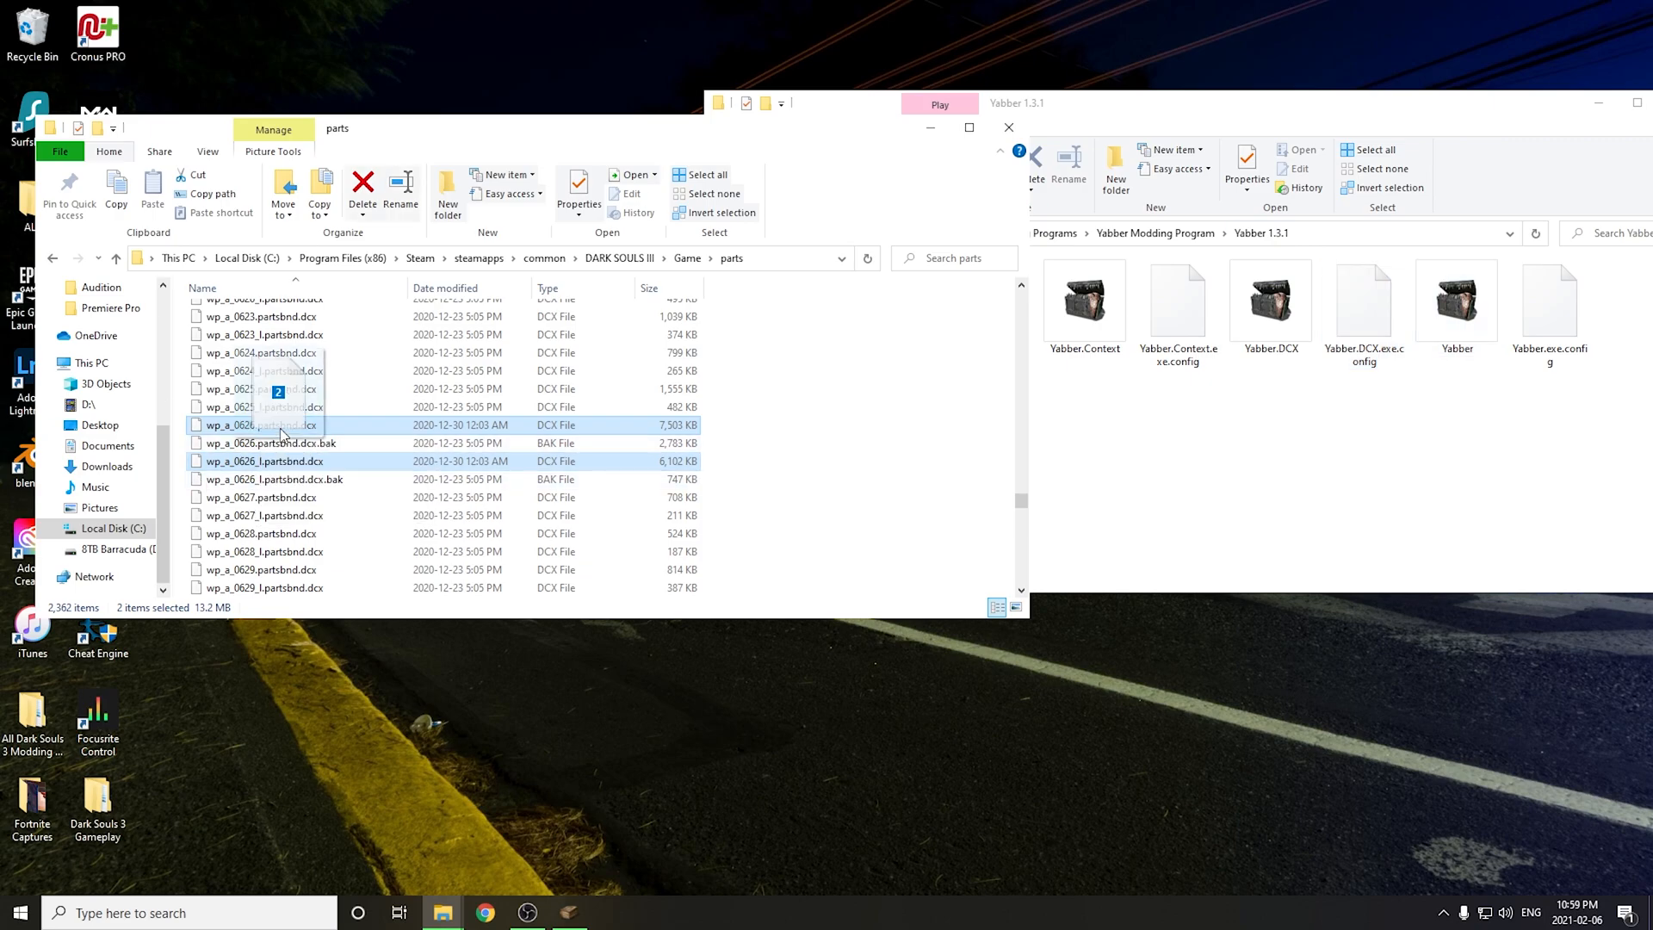
left_click_drag(1069, 482, 1450, 310)
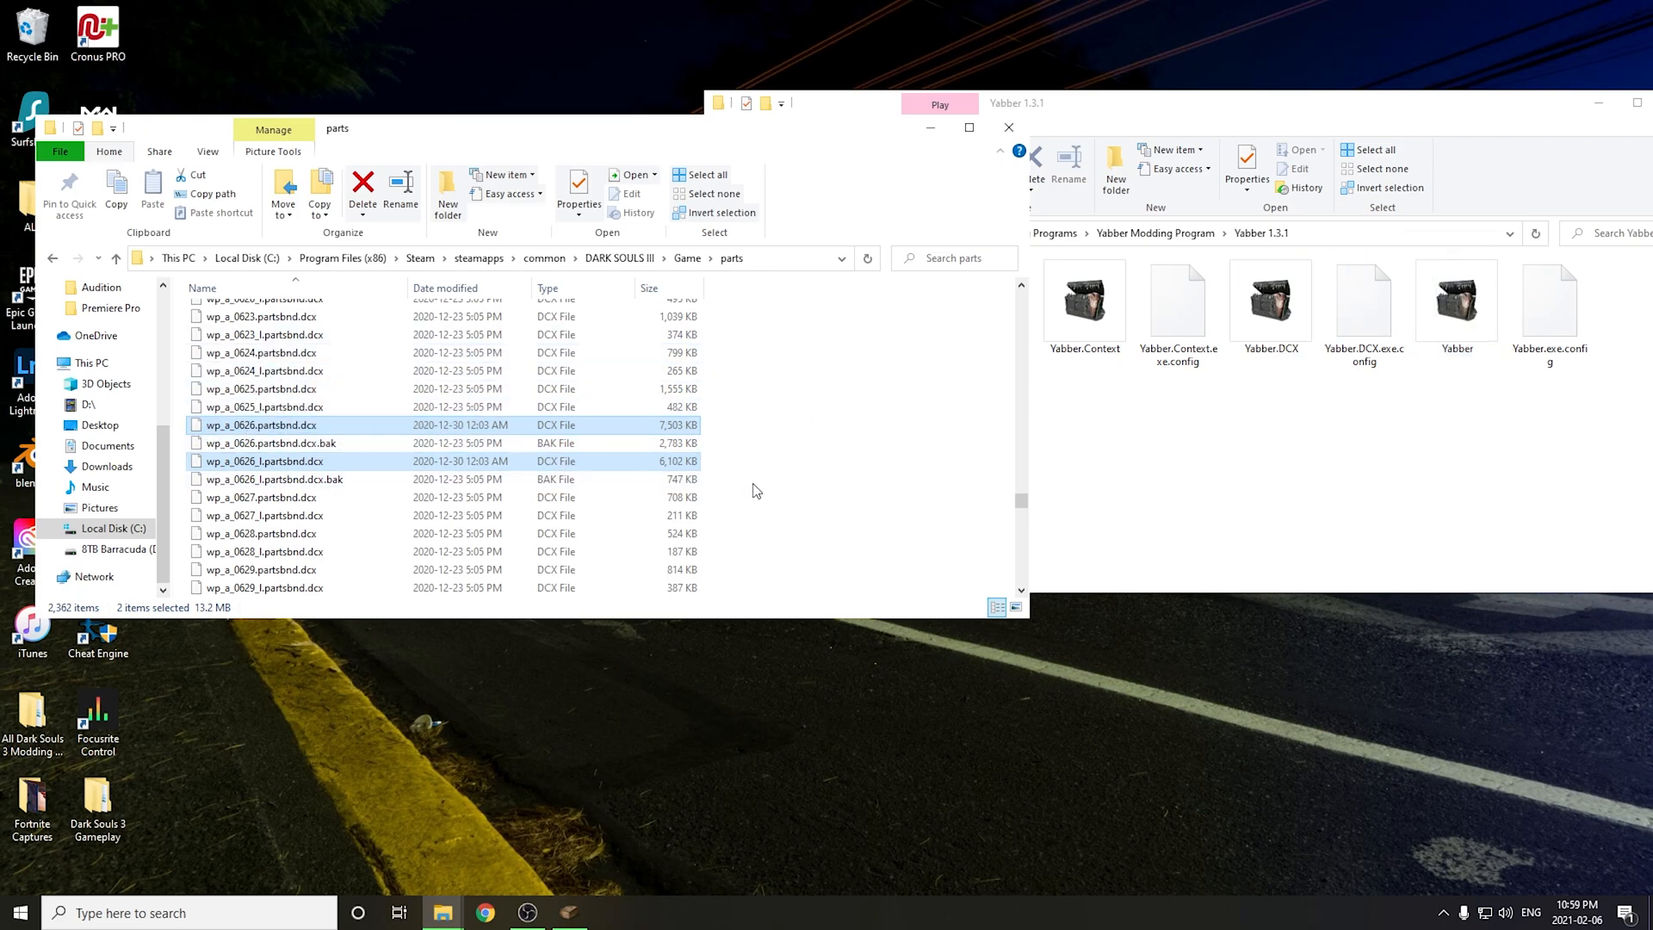
- Locate the armor file bd_m_6350.partsbnd.dcx in the parts folder
left_click_drag(1020, 501, 1017, 312)
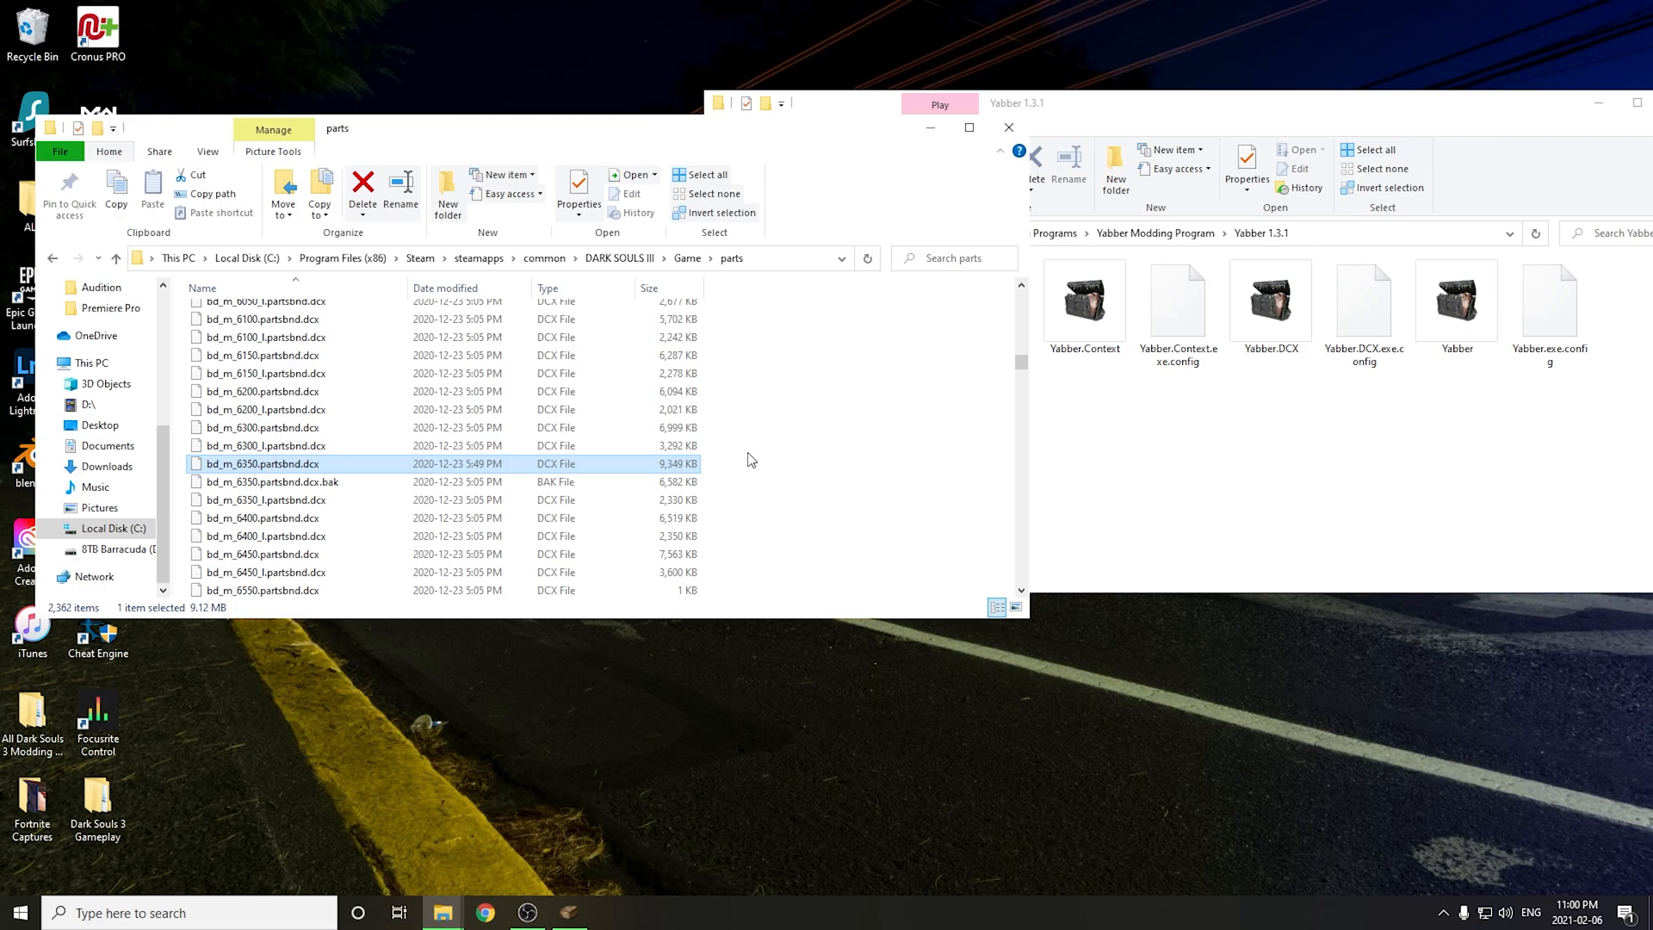
scroll(732, 431, "down", 1)
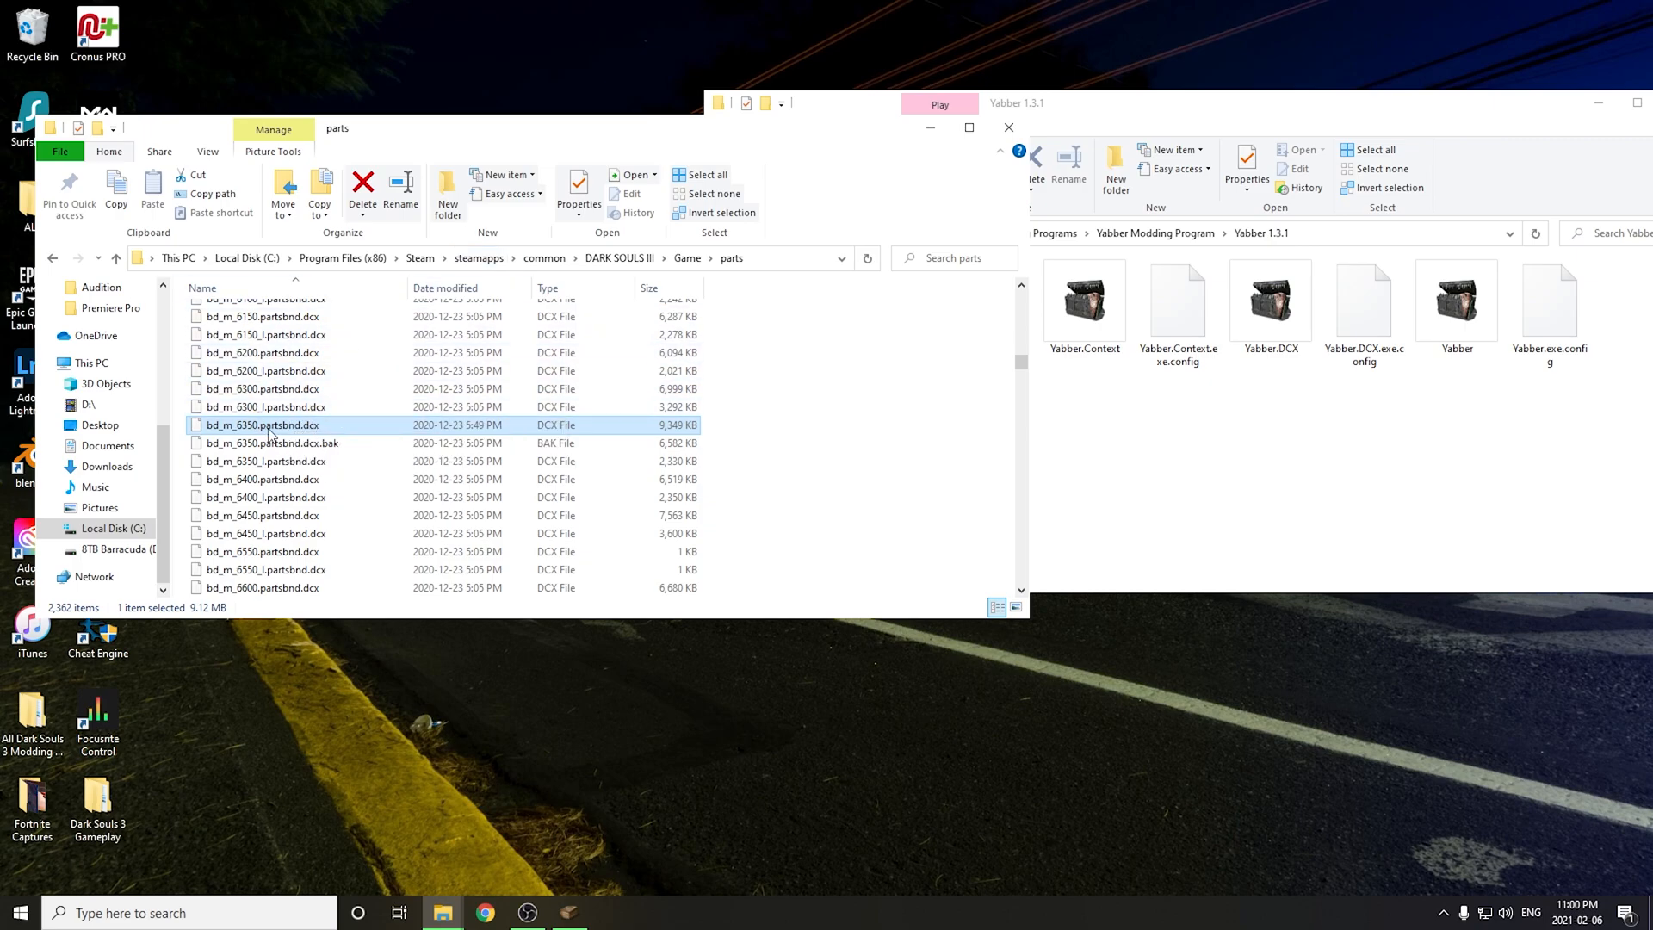
mouse_move(254, 425)
left_mouse_down()
mouse_move(357, 447)
mouse_move(1494, 315)
mouse_move(1433, 312)
mouse_move(1266, 383)
mouse_move(247, 424)
left_mouse_up()
- Open the unpacked wp_a_0626-partsbnd-dcx folder and go through parts and Weapon to the WP_A_0626 folder
left_click_drag(1025, 368, 1022, 297)
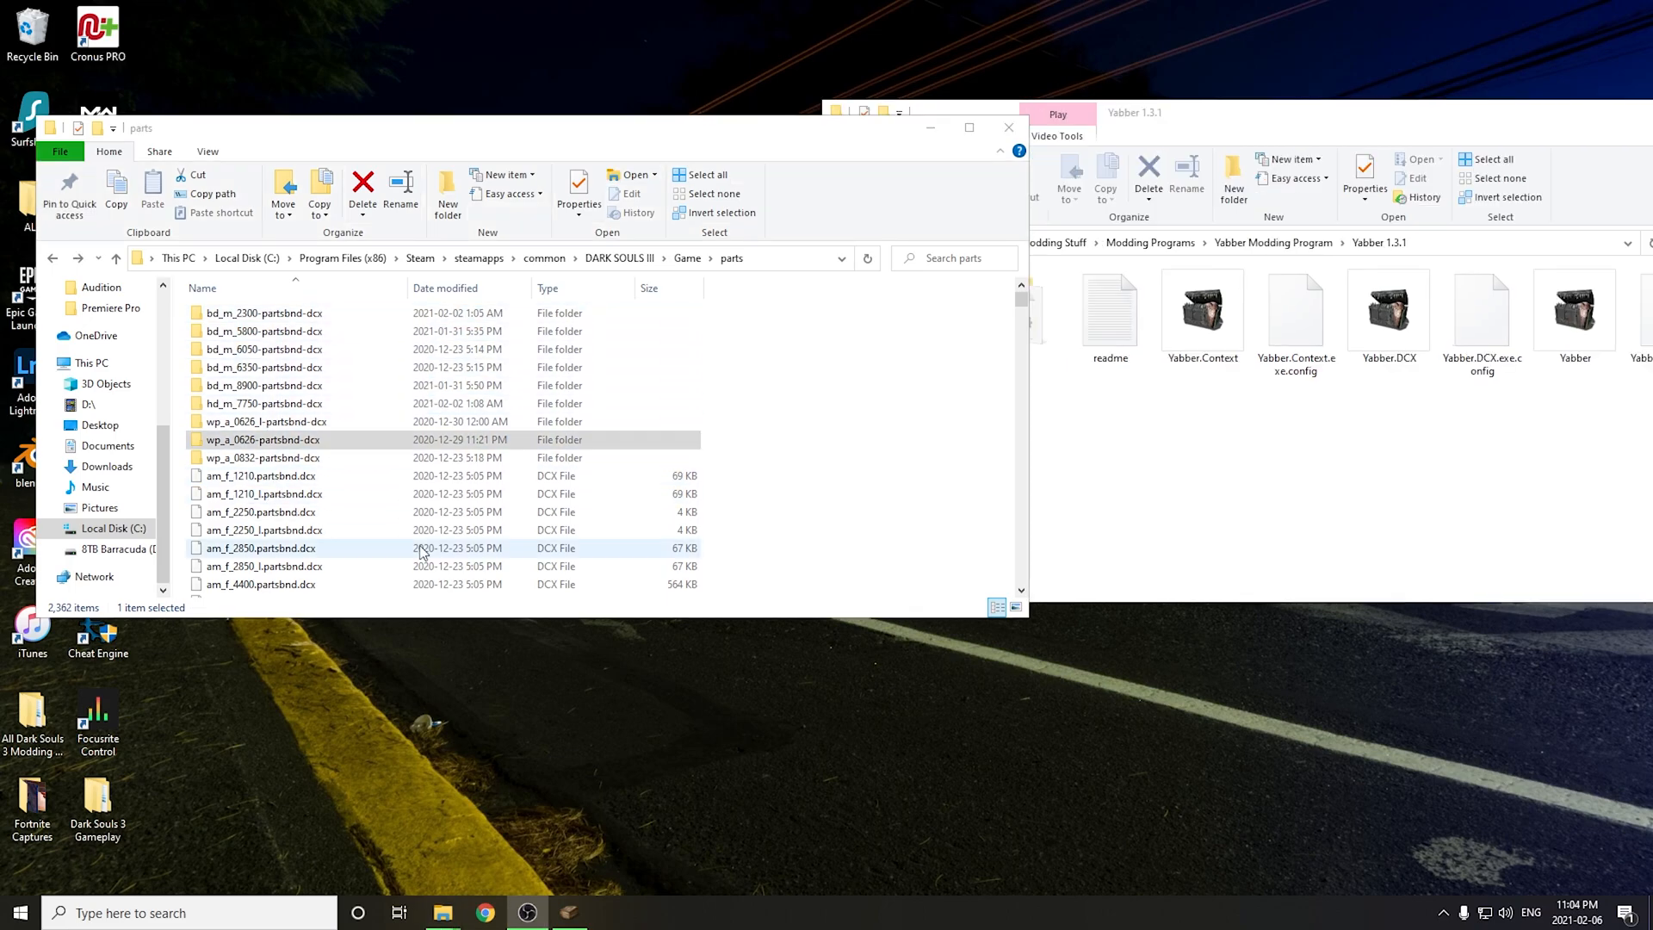
double_click(252, 441)
double_click(256, 314)
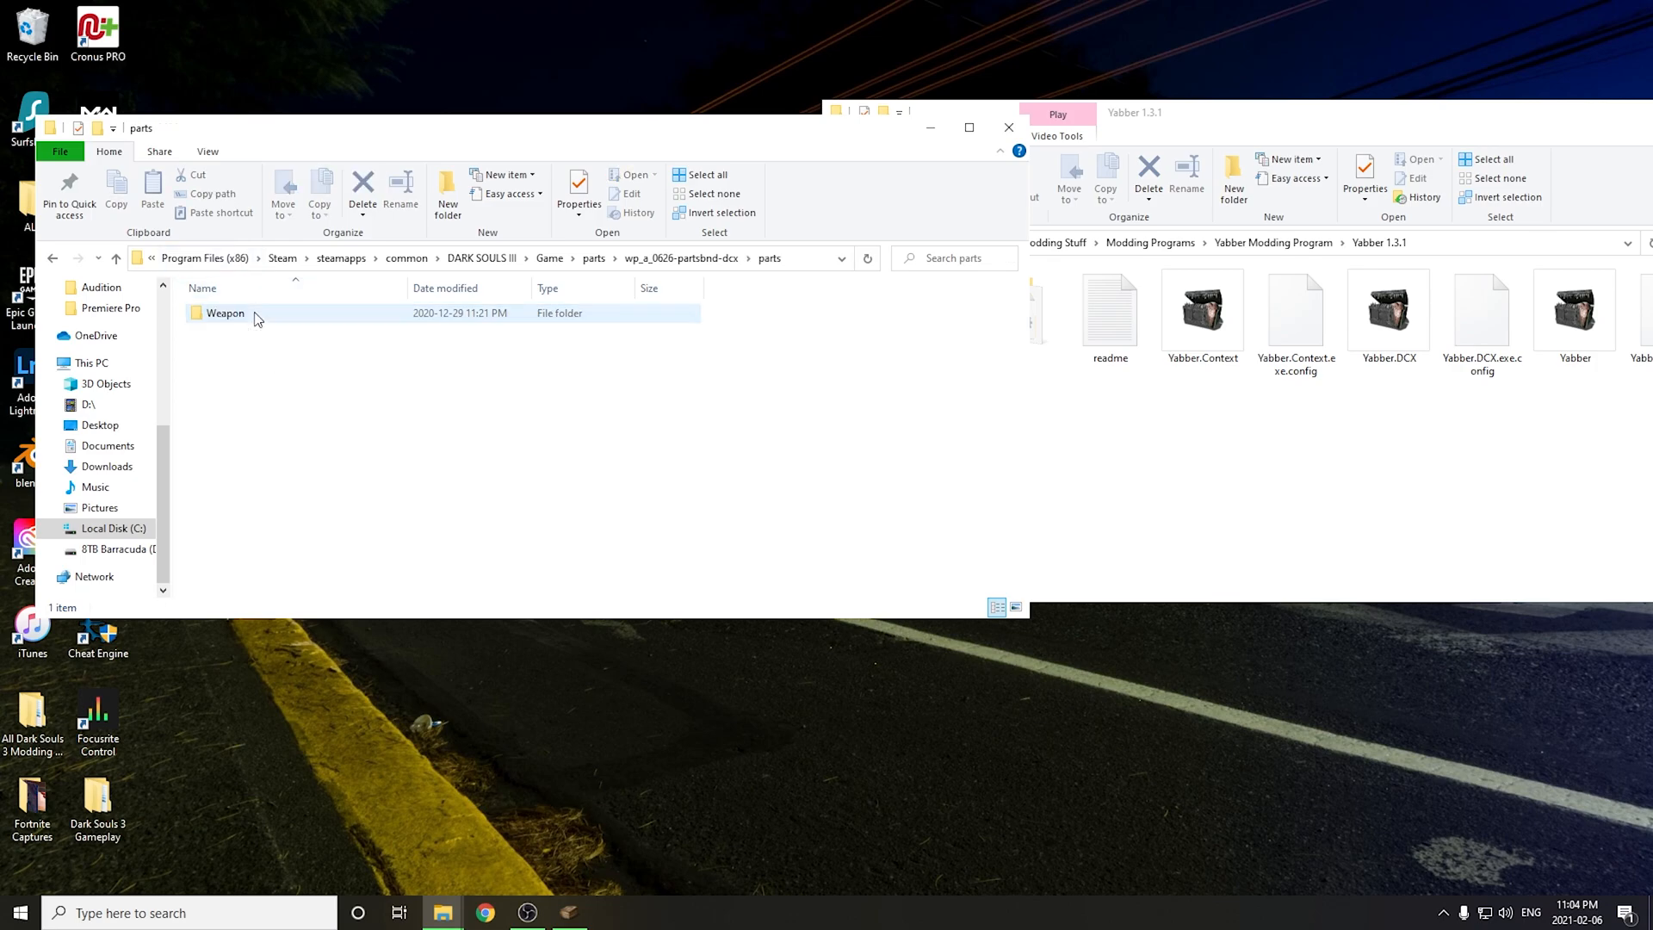
double_click(256, 316)
double_click(258, 315)
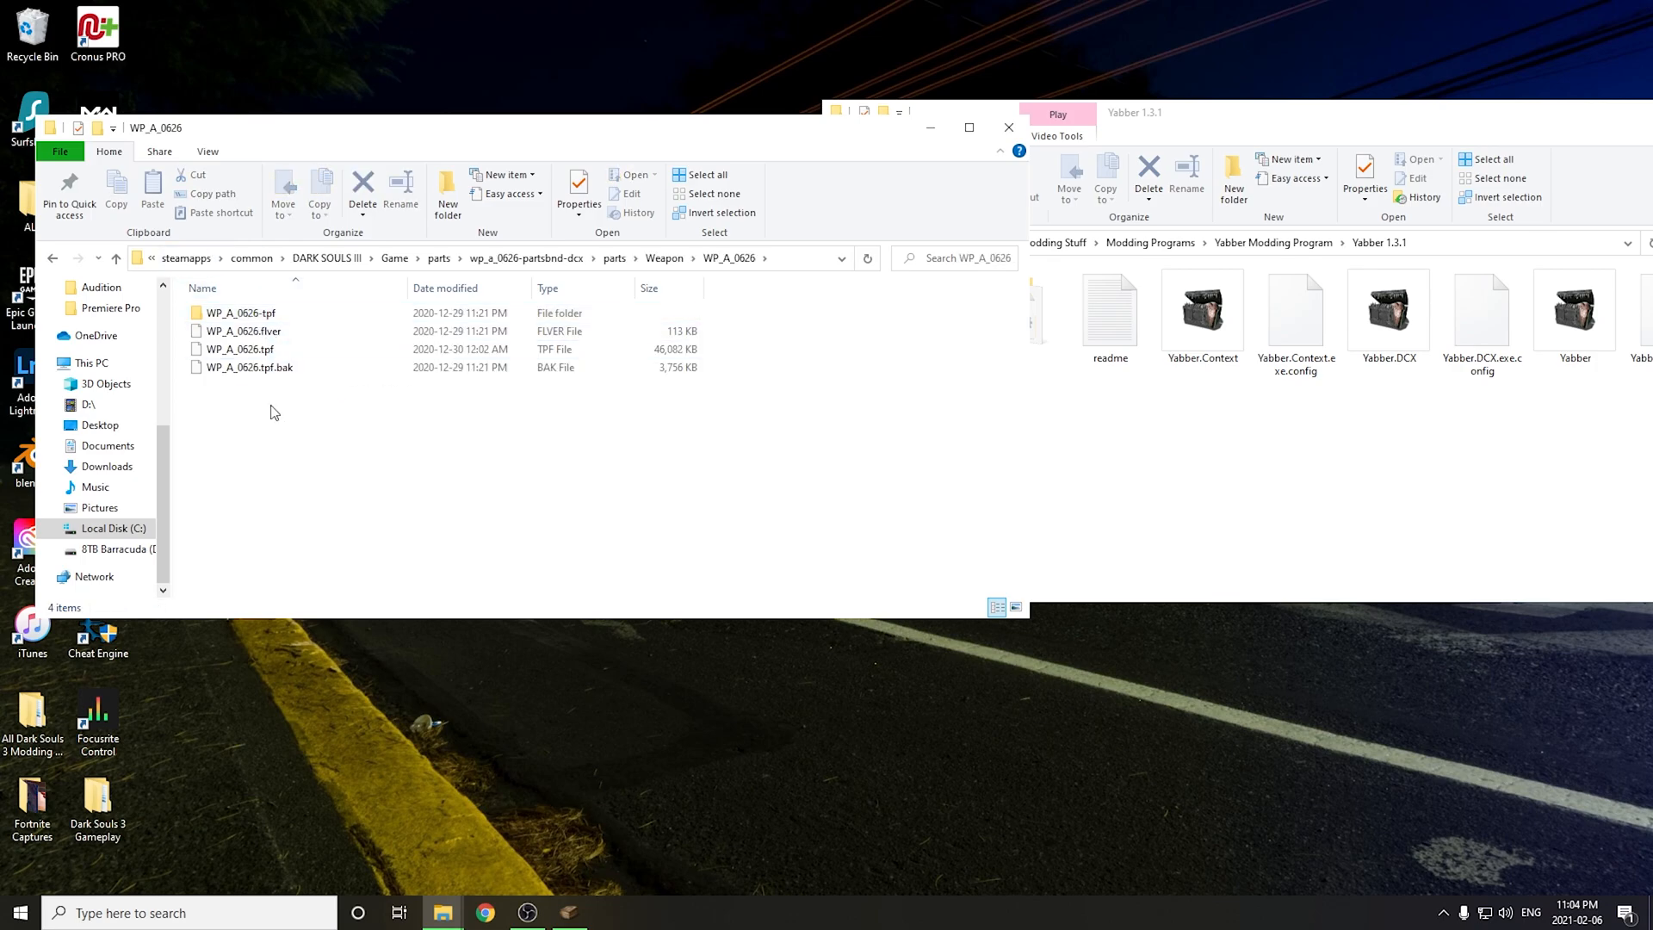
- Point out the WP_A_0626.tpf texture file and open the unpacked WP_A_0626-tpf folder
left_click(297, 353)
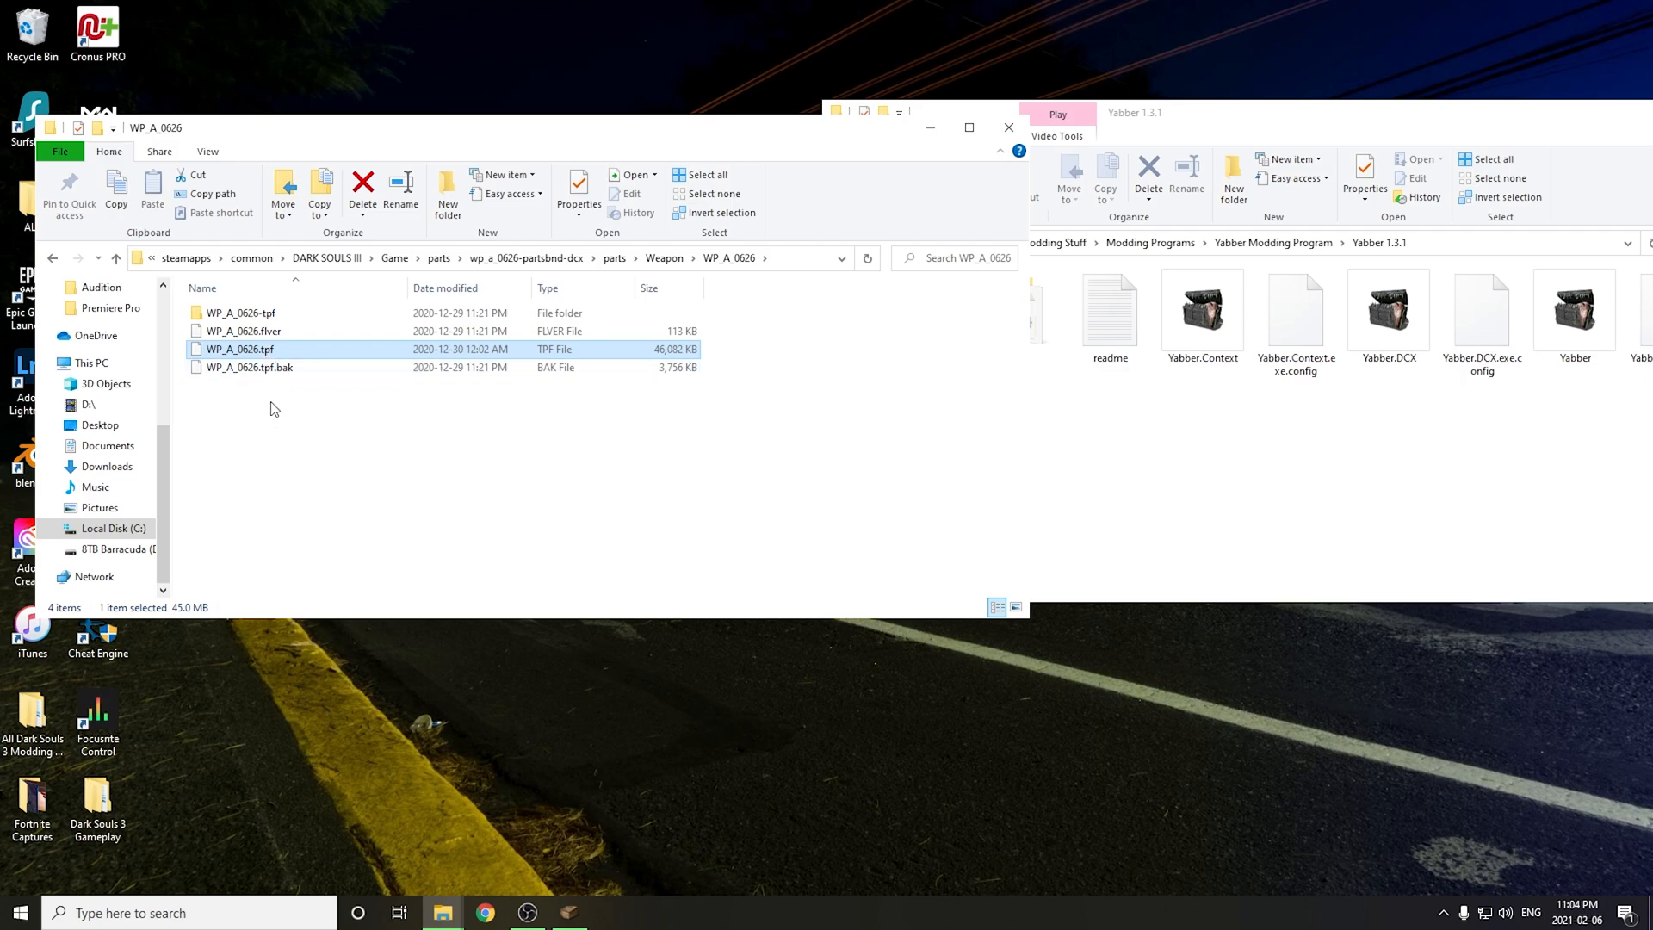
mouse_move(284, 351)
left_mouse_down()
mouse_move(572, 486)
mouse_move(1603, 320)
mouse_move(530, 443)
mouse_move(280, 358)
left_mouse_up()
double_click(301, 313)
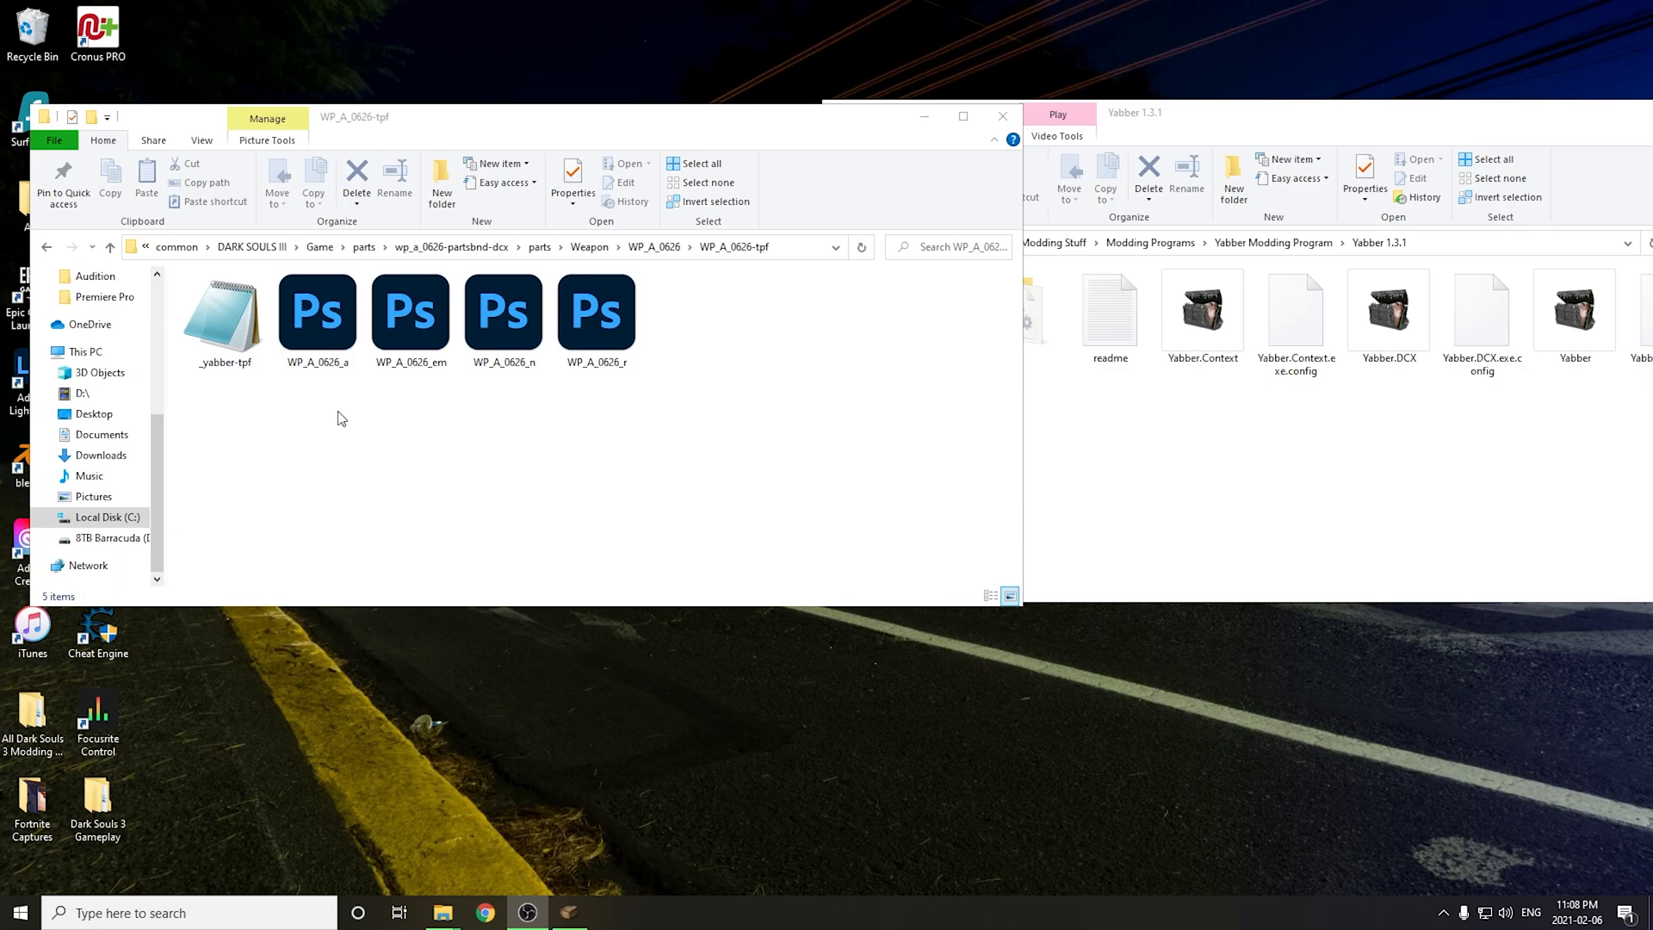
- Open the four WP_A_0626 textures in Photoshop with Load Mipmaps turned off, and bring up the BD_M_6350-tpf folder
left_click_drag(300, 436, 665, 345)
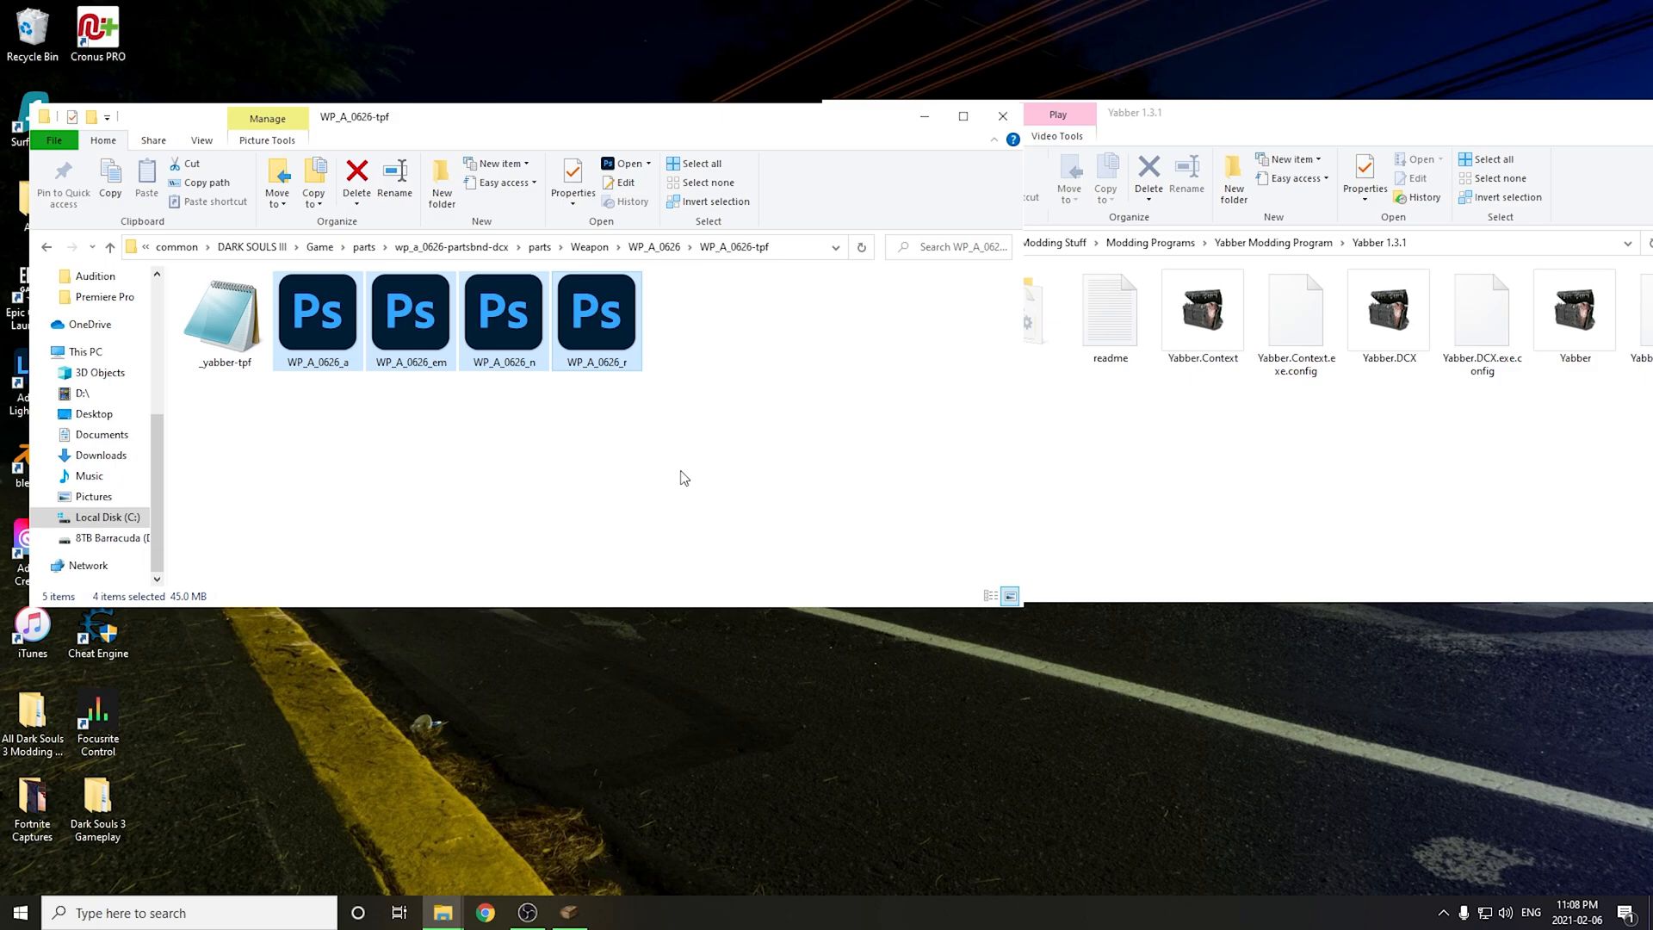
right_click(578, 348)
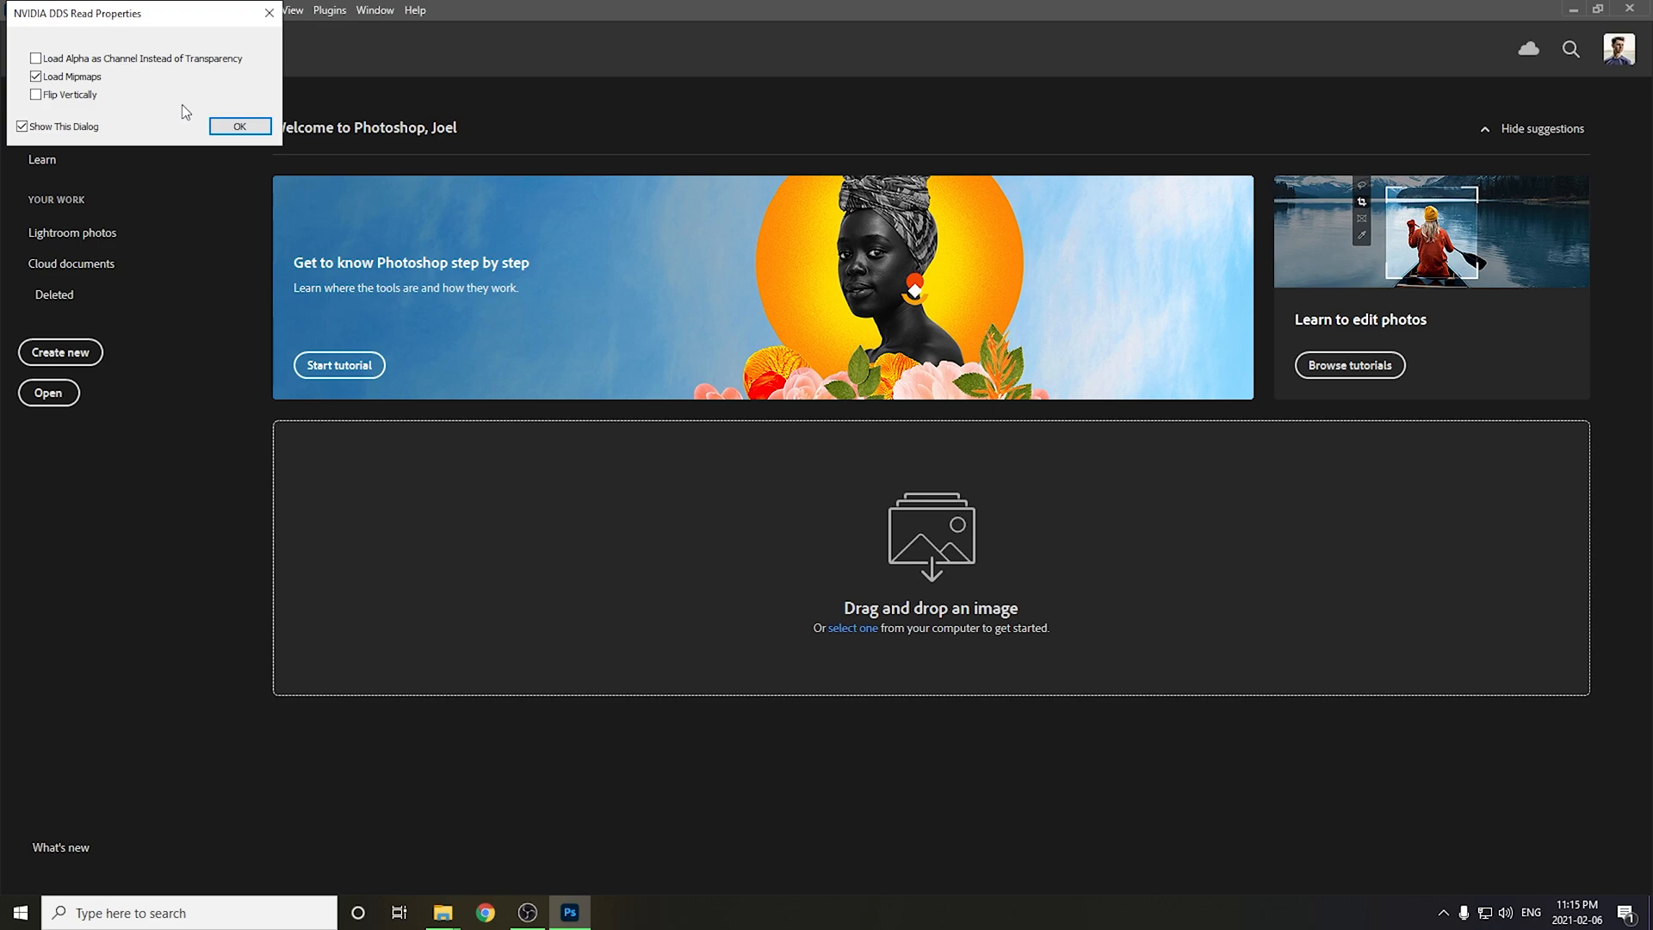
left_click(35, 76)
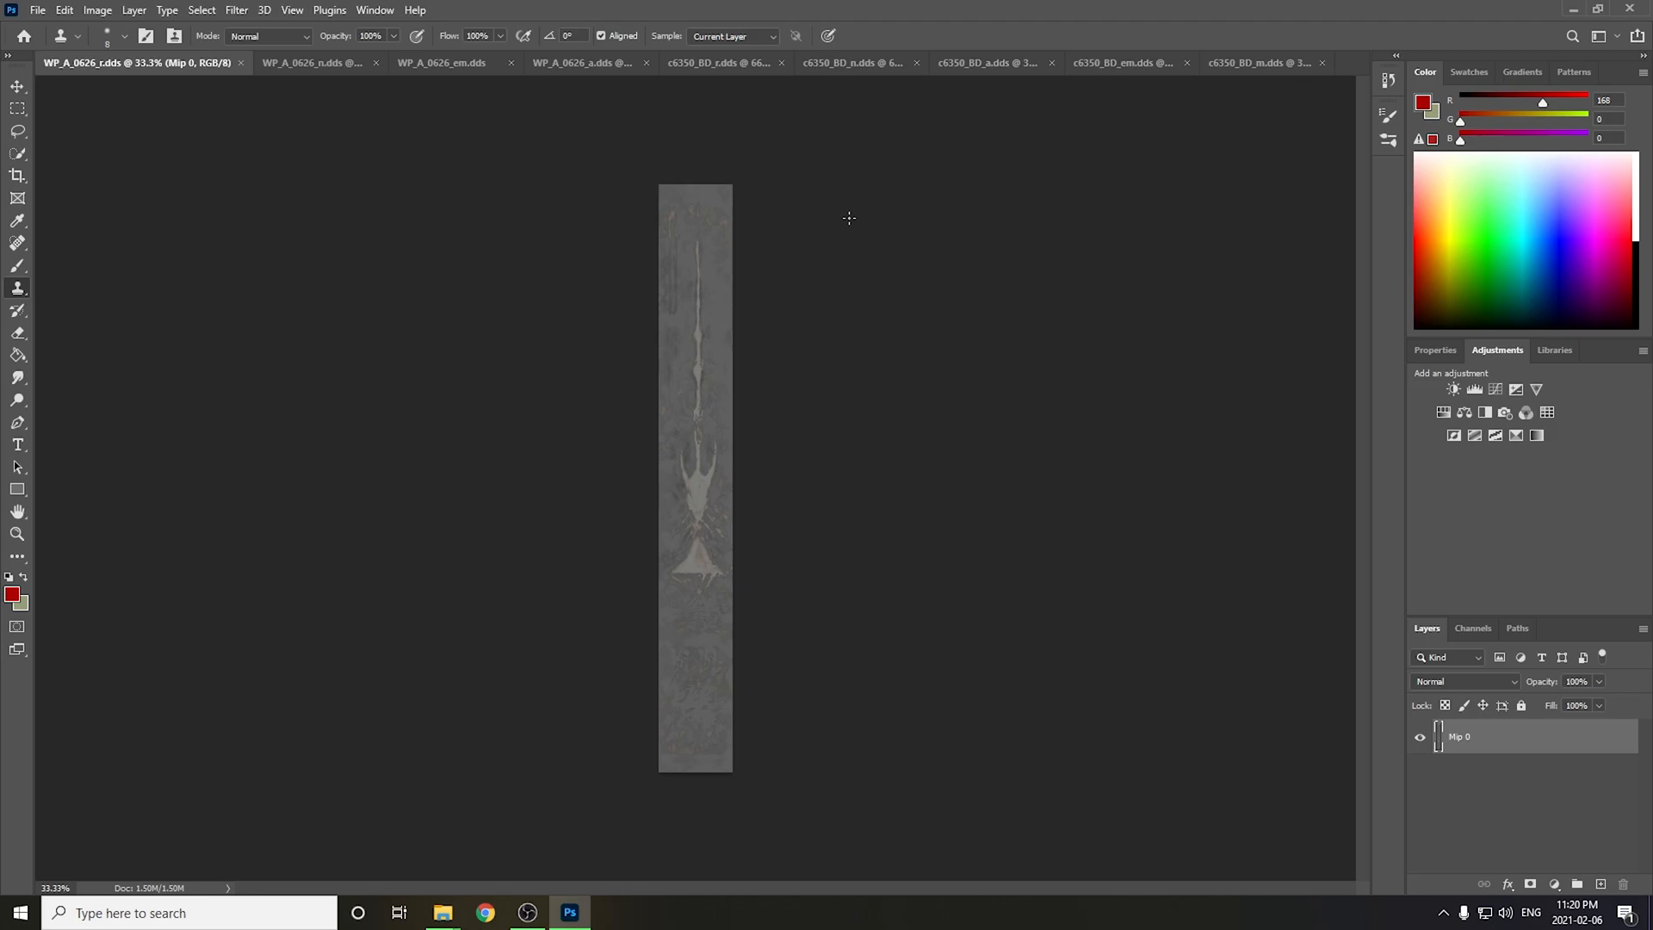
mouse_move(443, 912)
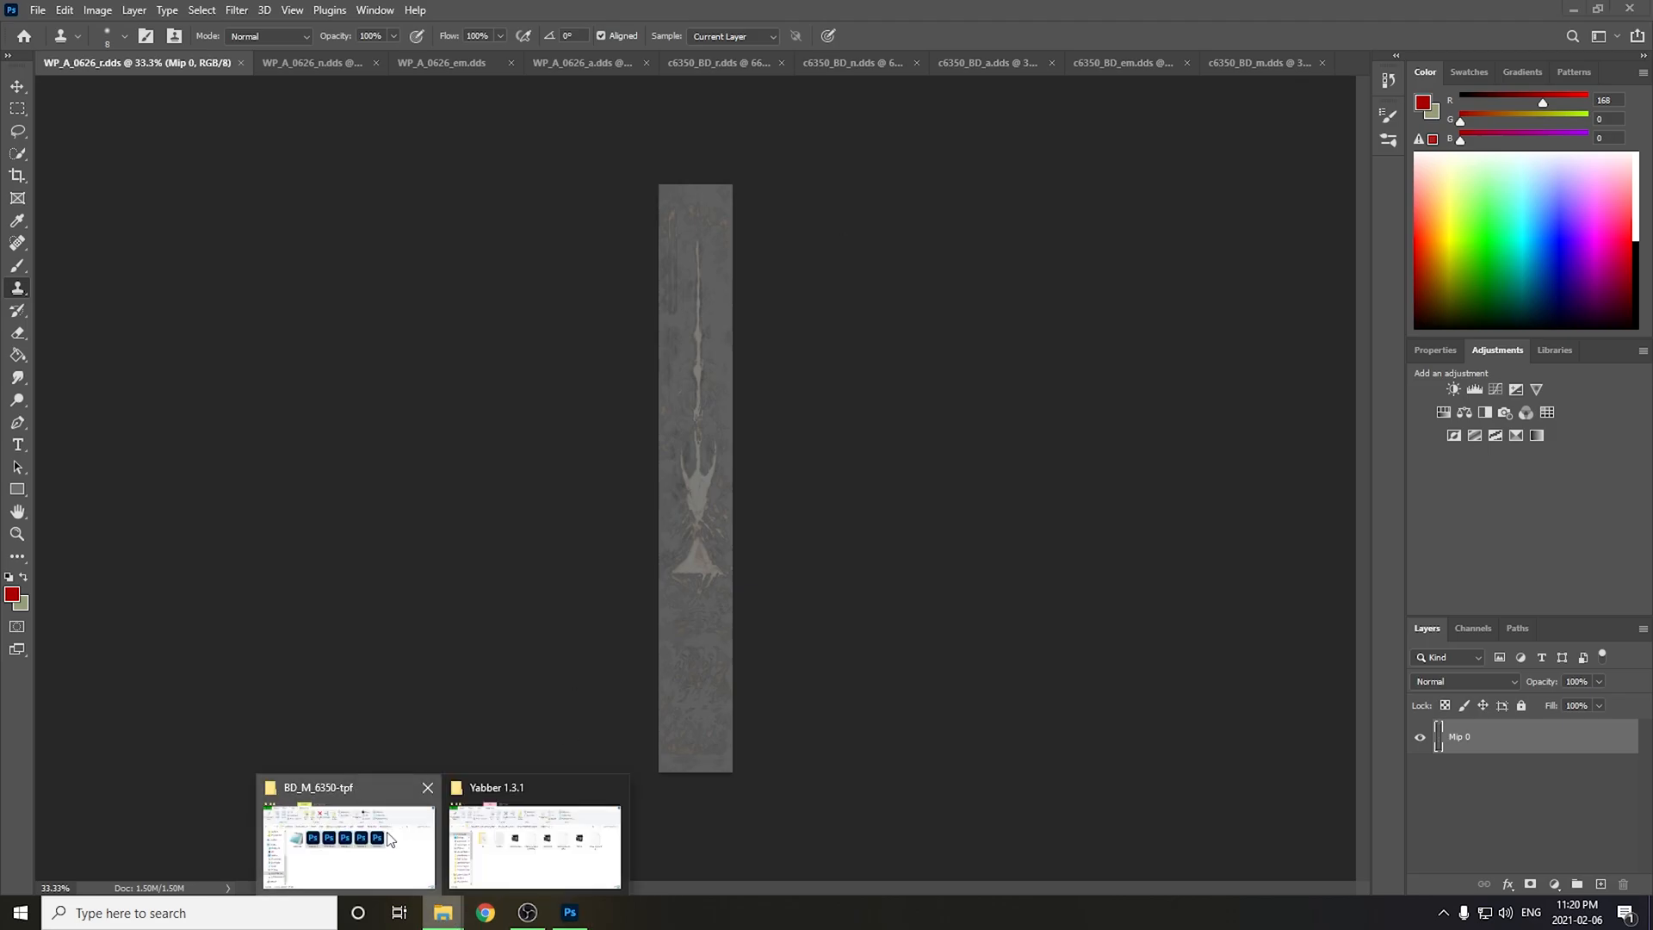
left_click(337, 839)
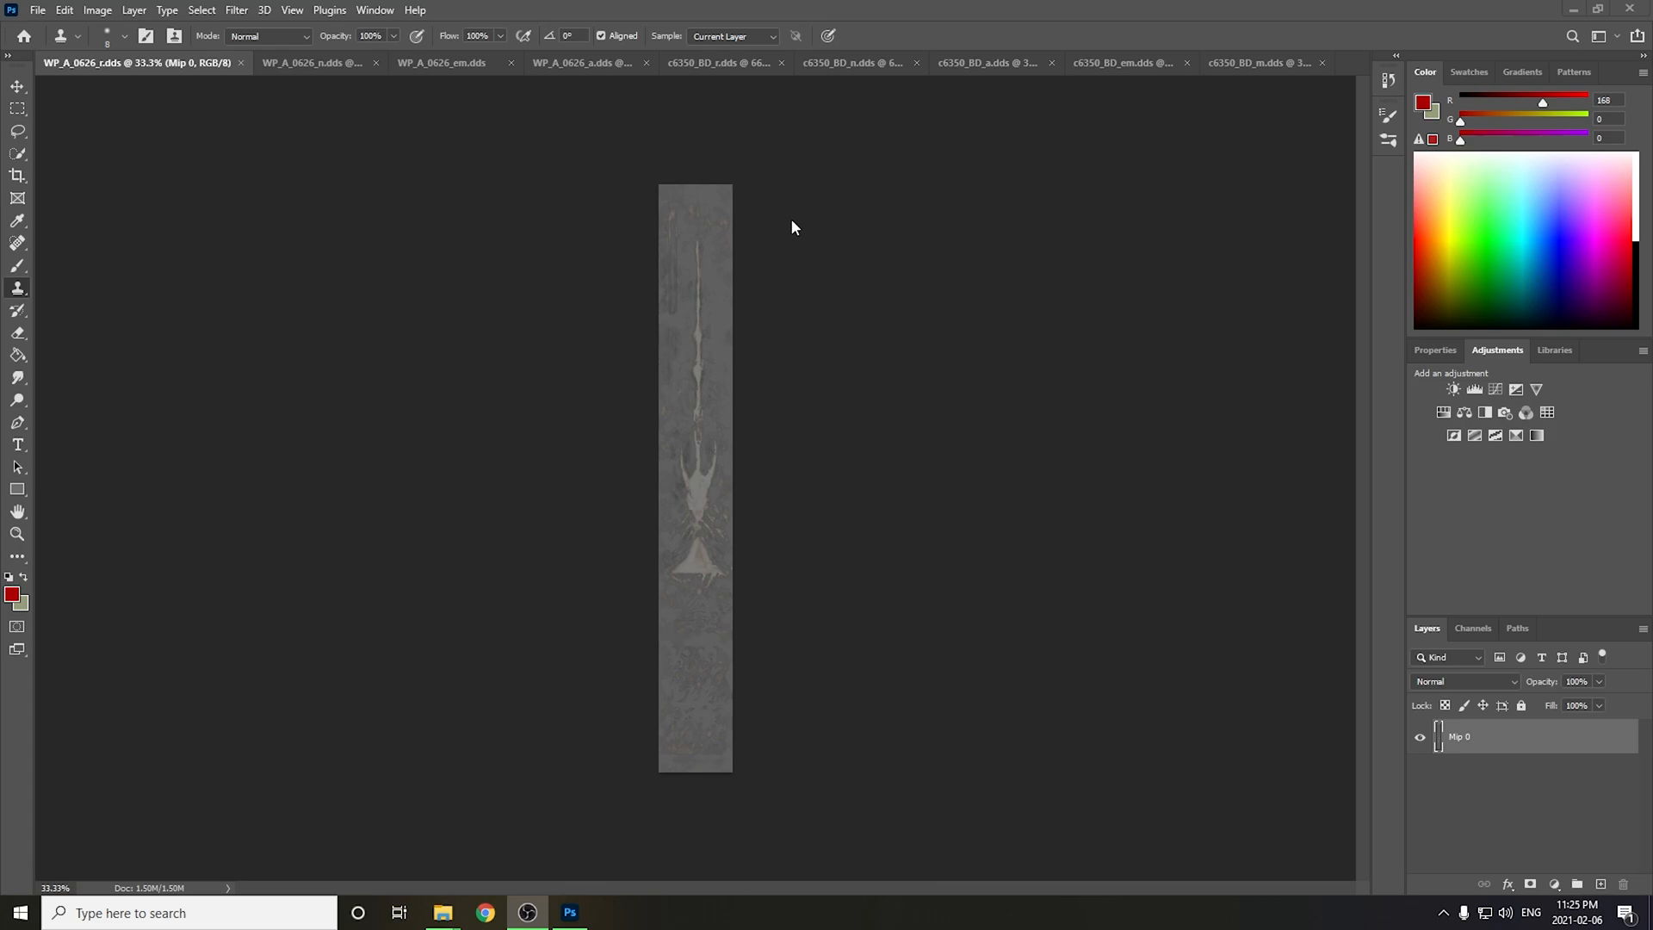
- Look through the WP_A_0626 n, r, a and em textures in Photoshop
left_click(297, 68)
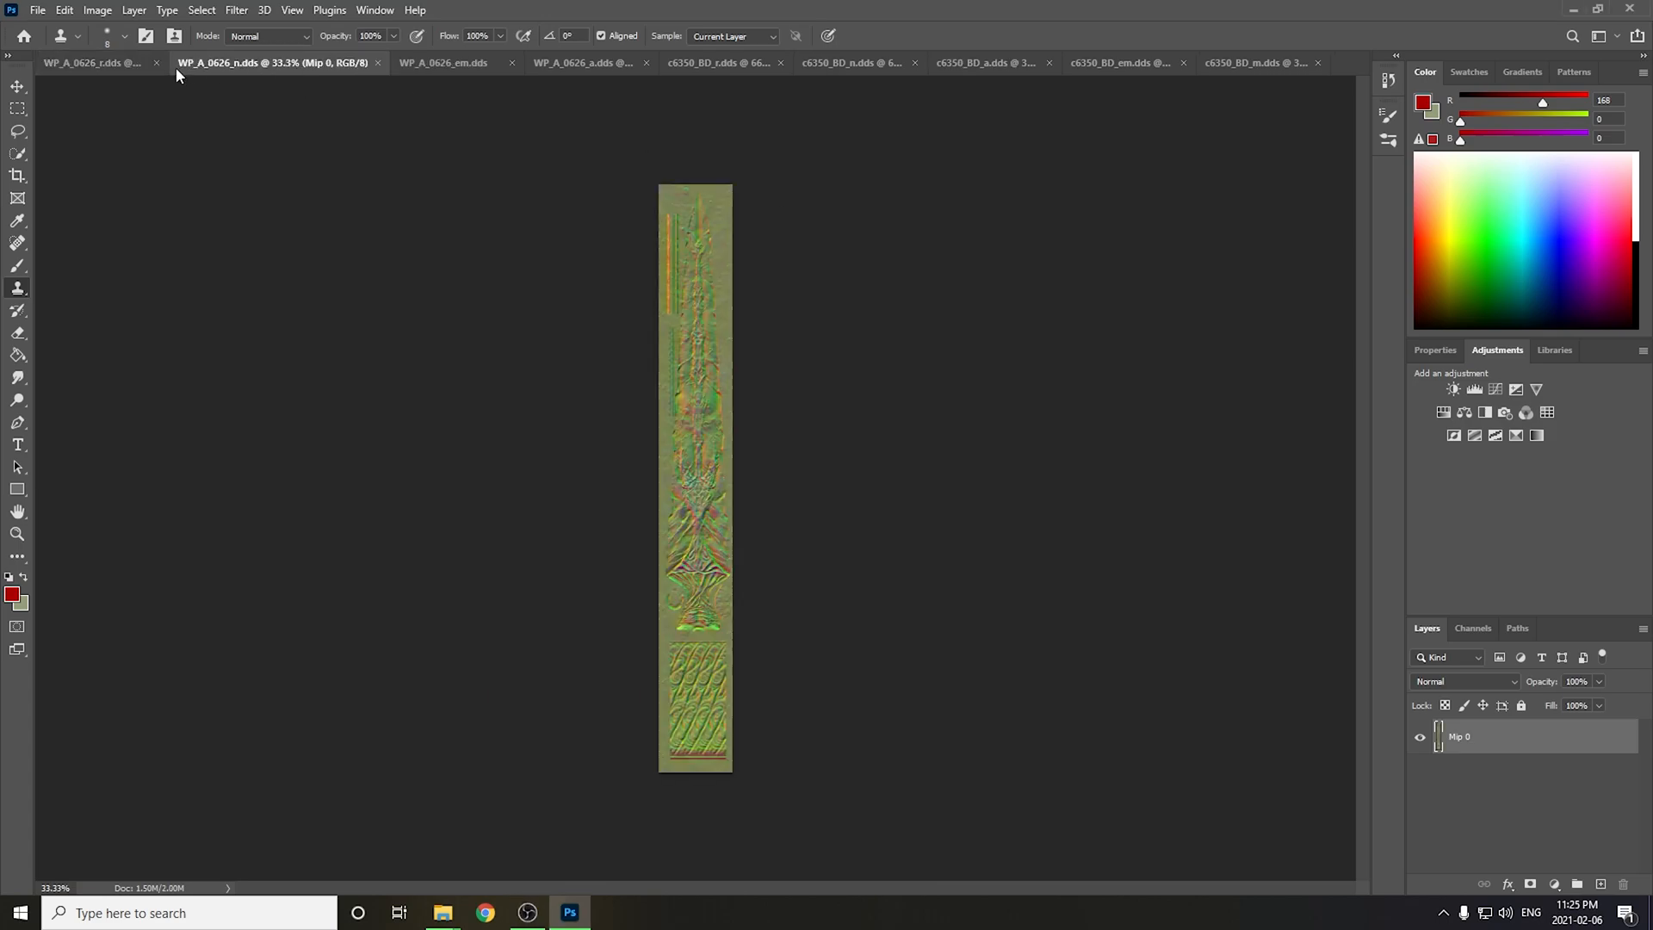
left_click(124, 61)
left_click(312, 67)
left_click(583, 64)
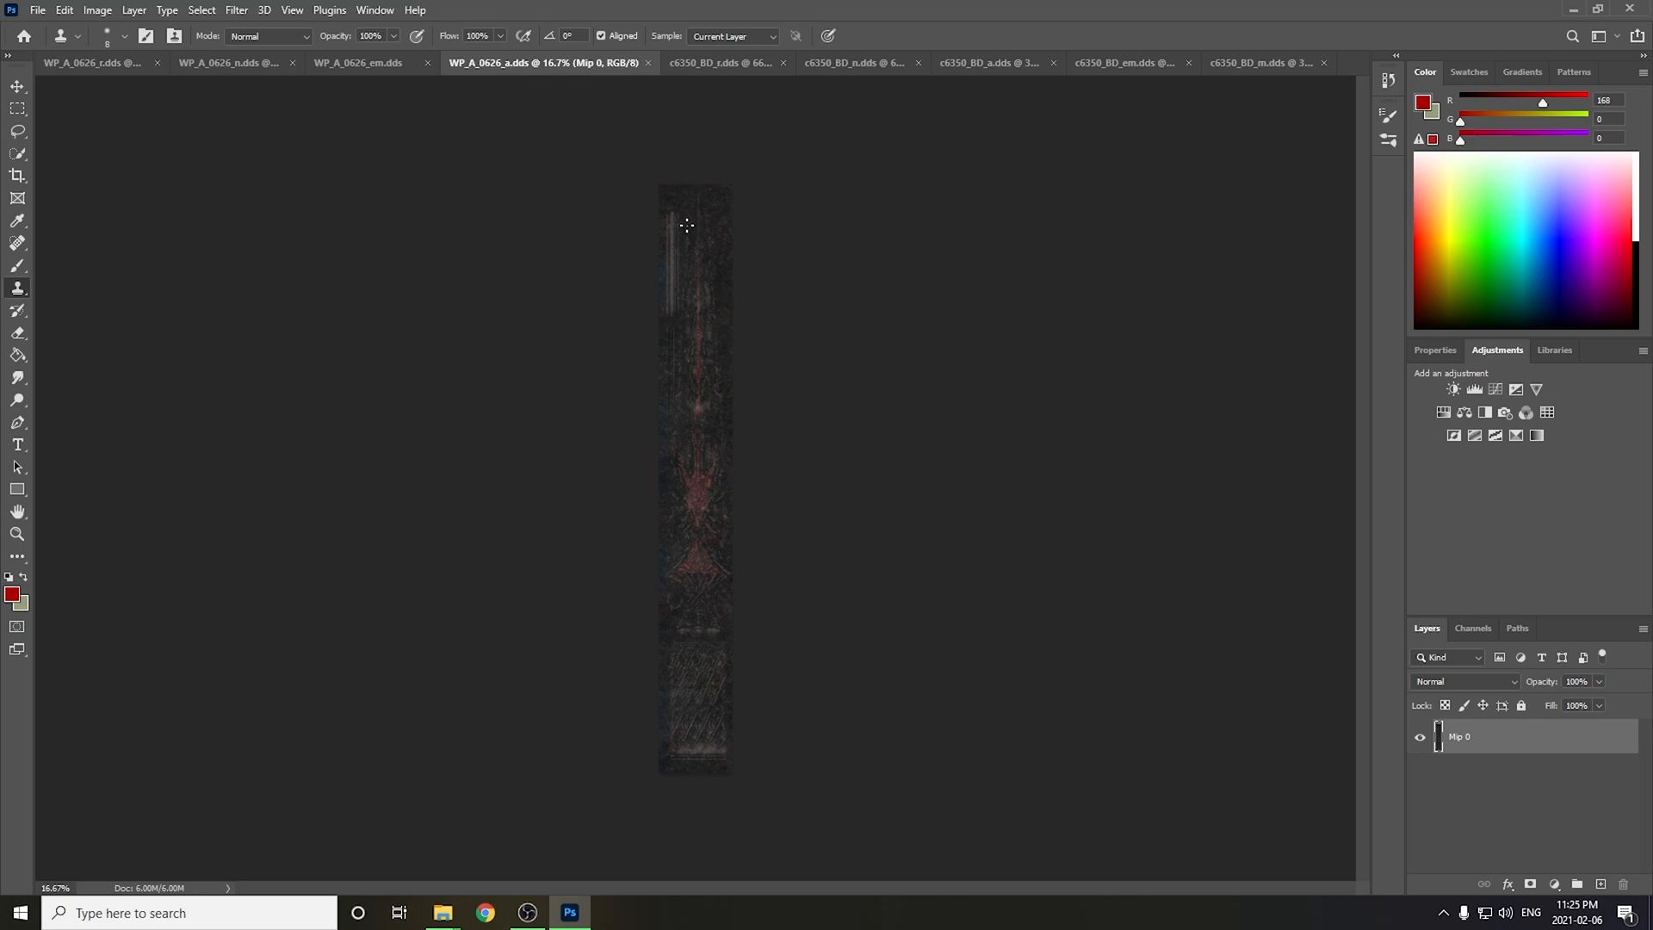
left_click(392, 66)
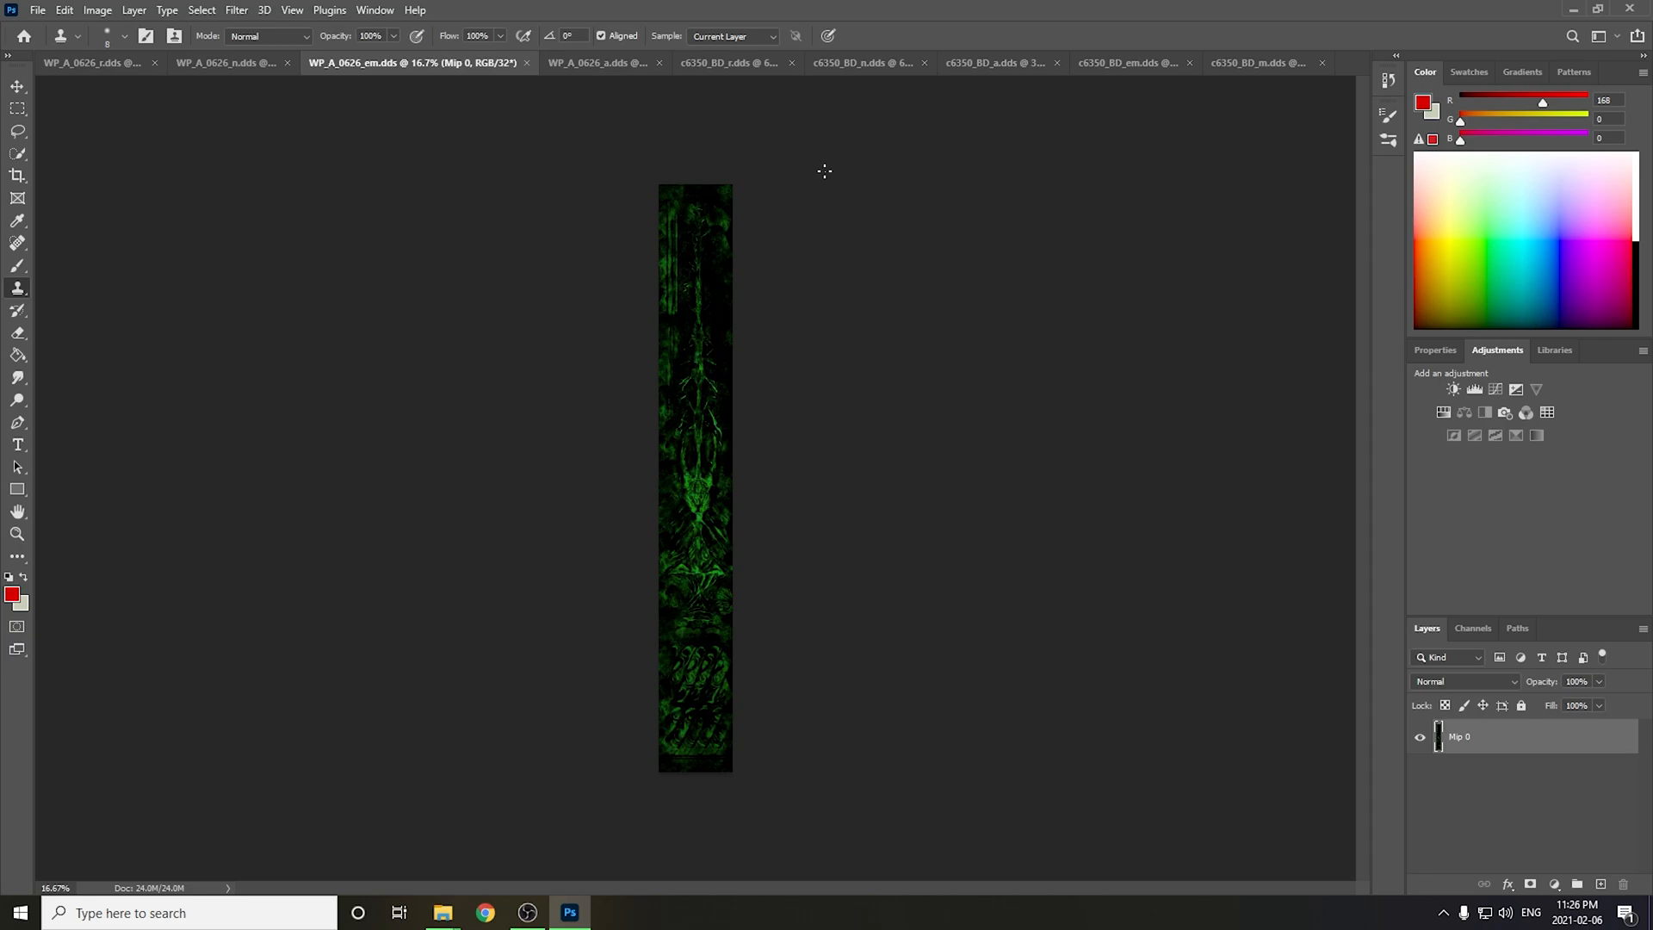
- Close the WP_A_0626_n.dds and WP_A_0626_r.dds textures
left_click(250, 62)
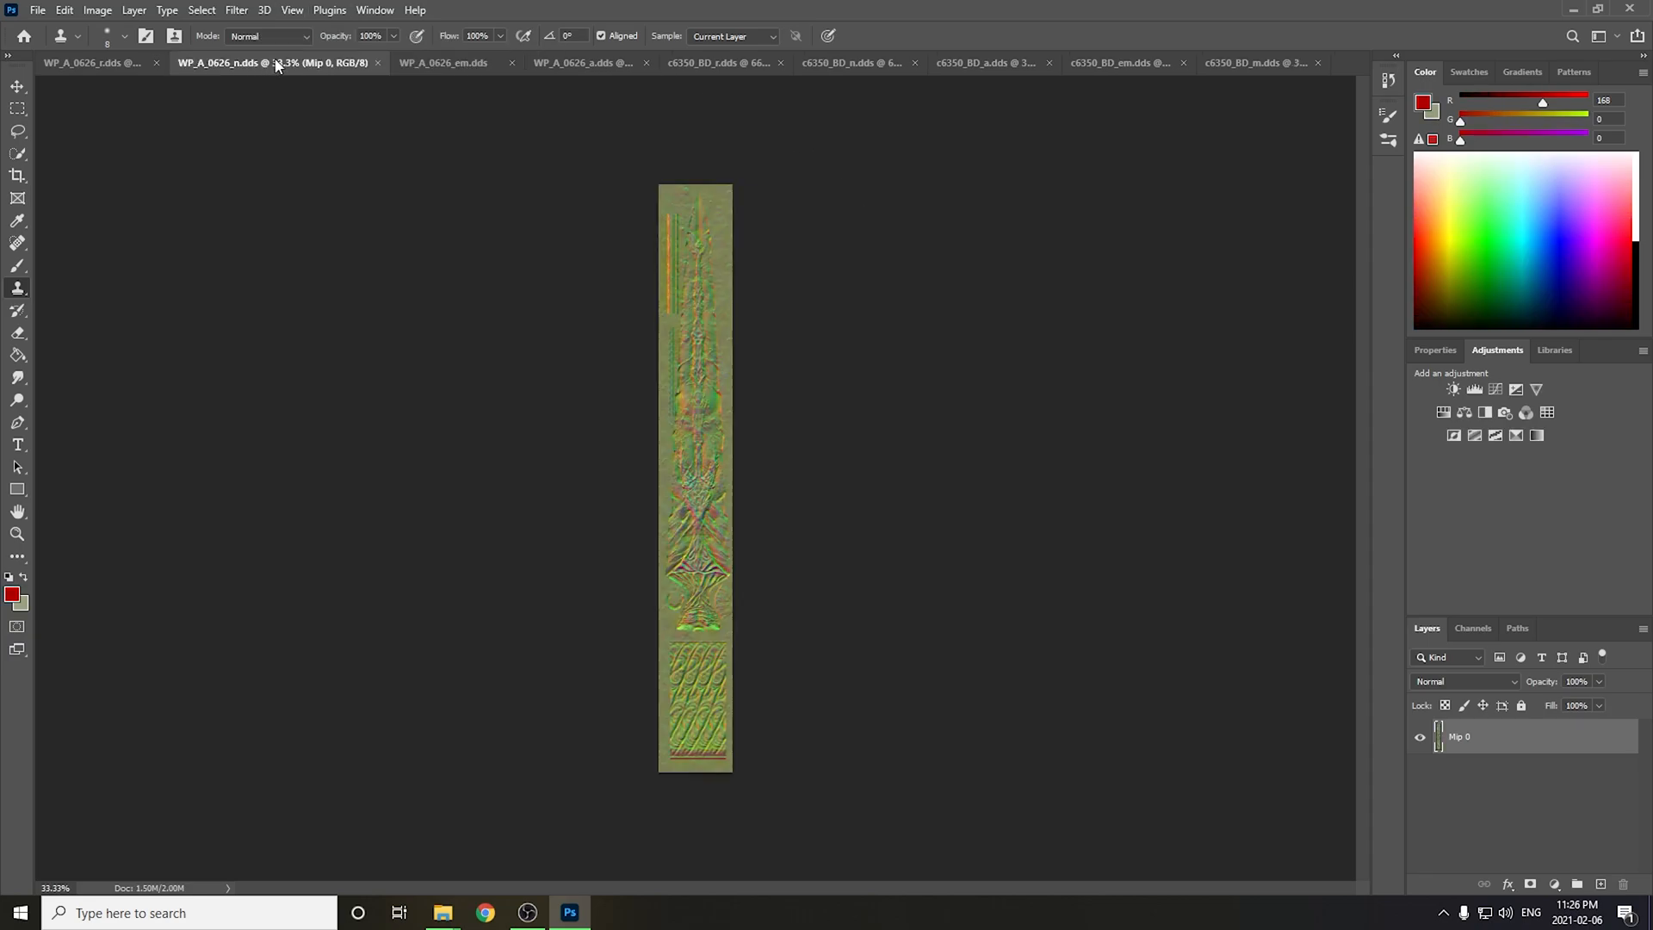
left_click(381, 62)
left_click(116, 59)
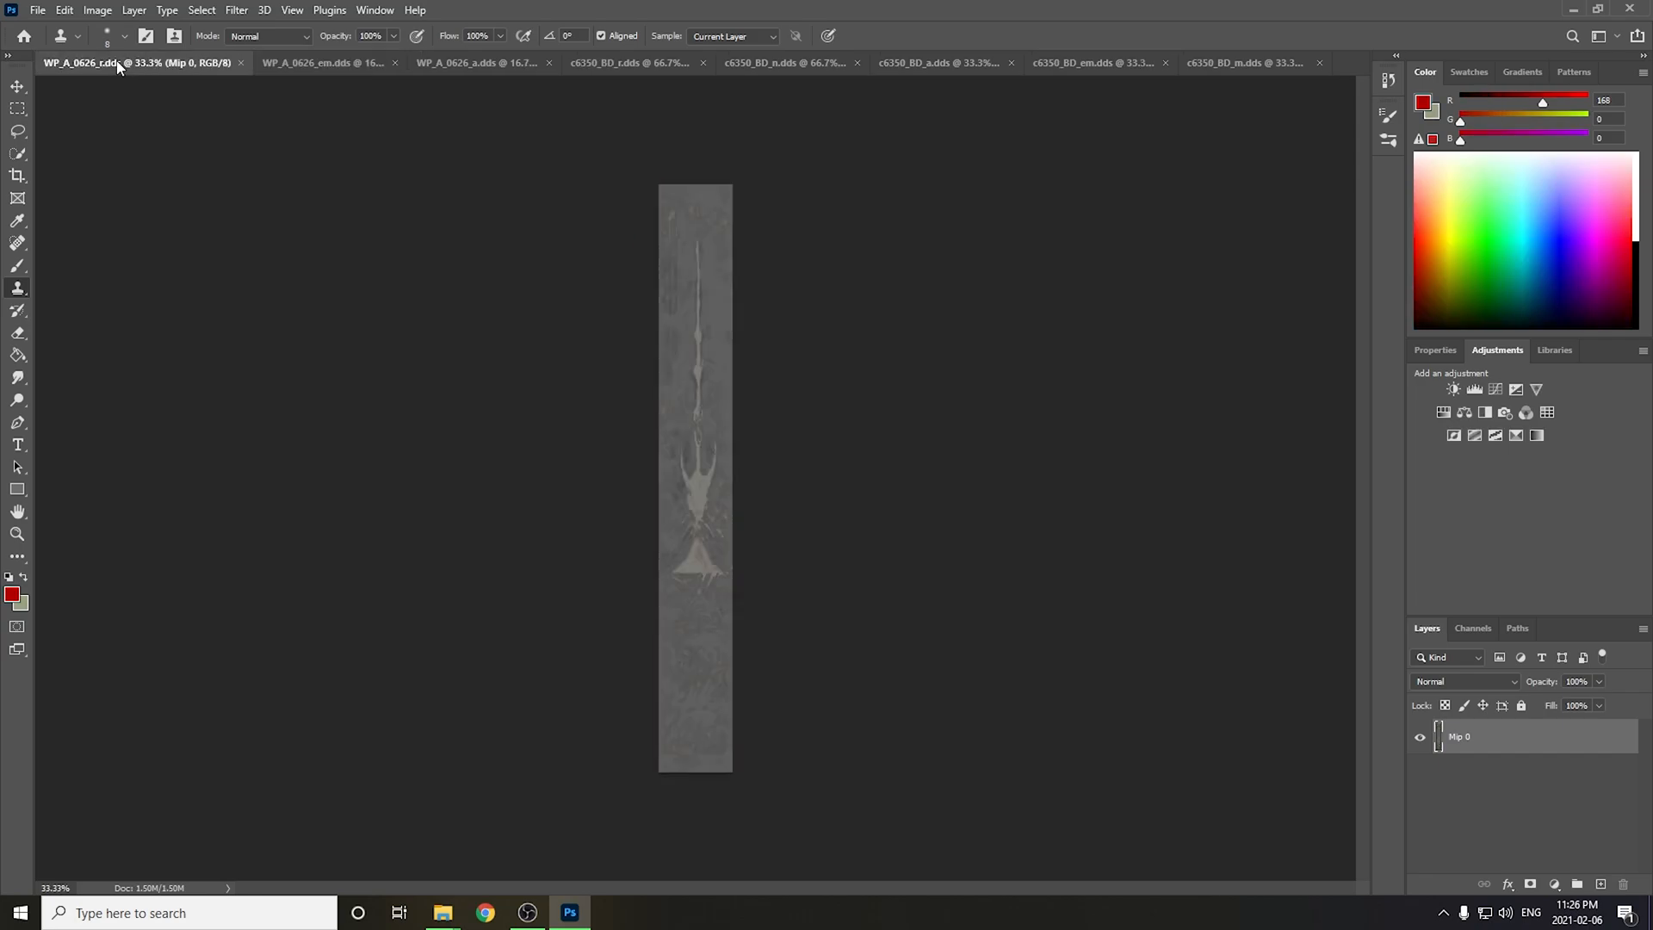
left_click(239, 61)
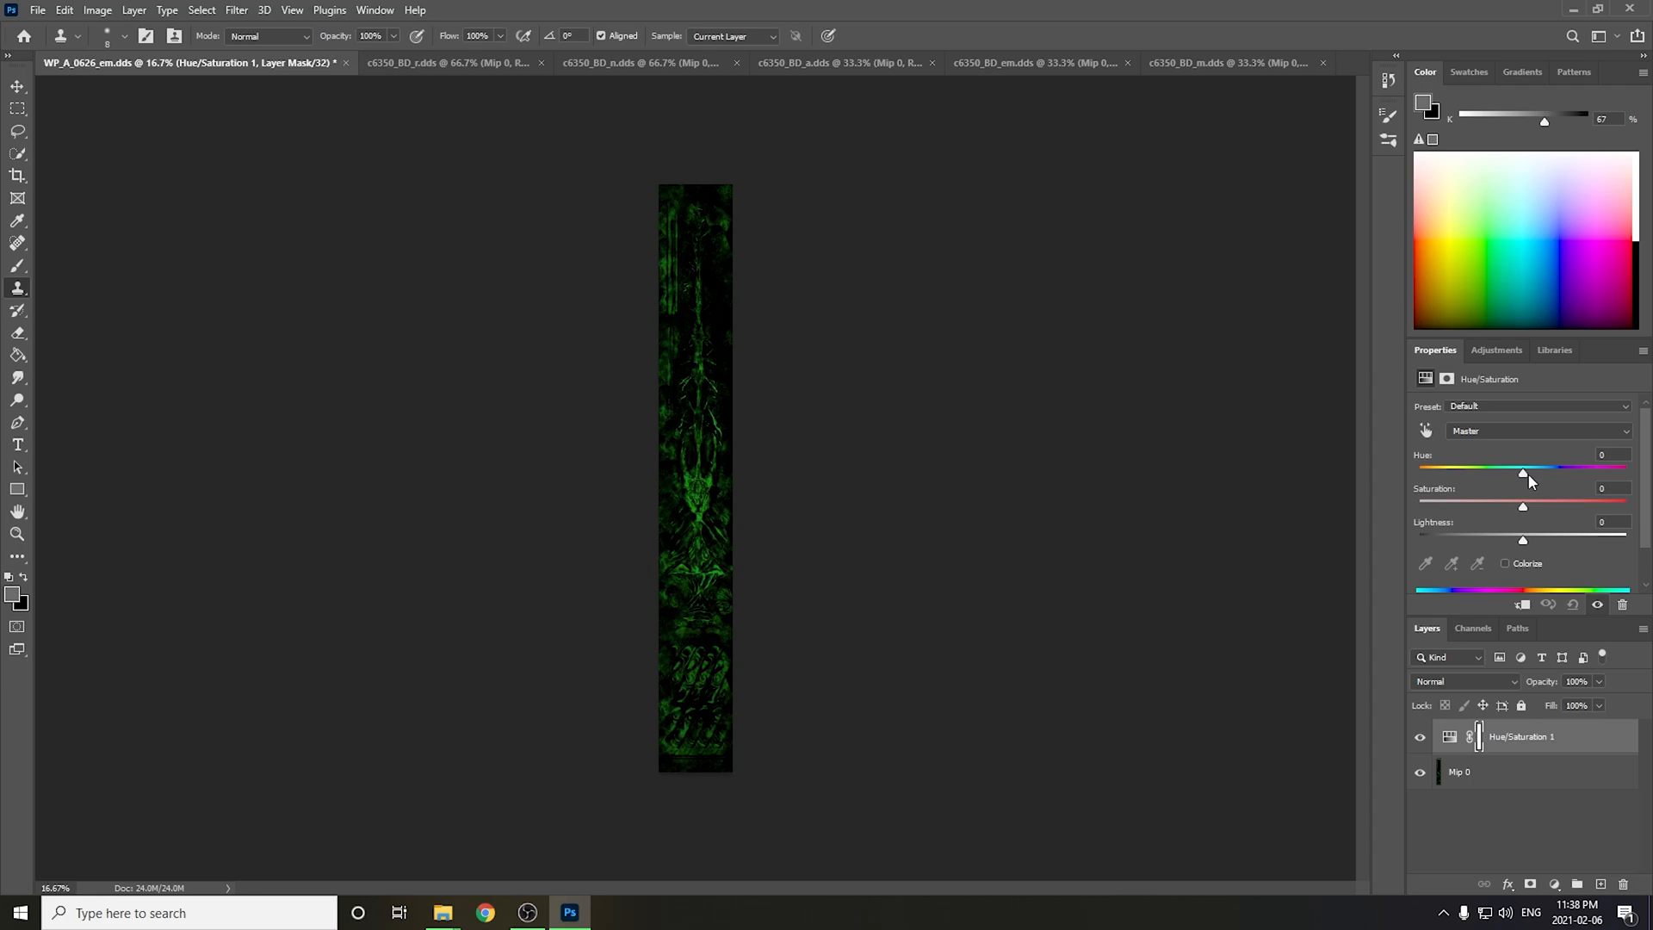
- Try shifting the Hue to +12 in the Hue/Saturation adjustment of the WP_A_0626_em texture
mouse_move(1524, 474)
left_mouse_down()
mouse_move(1499, 474)
mouse_move(1586, 472)
mouse_move(1535, 471)
left_mouse_up()
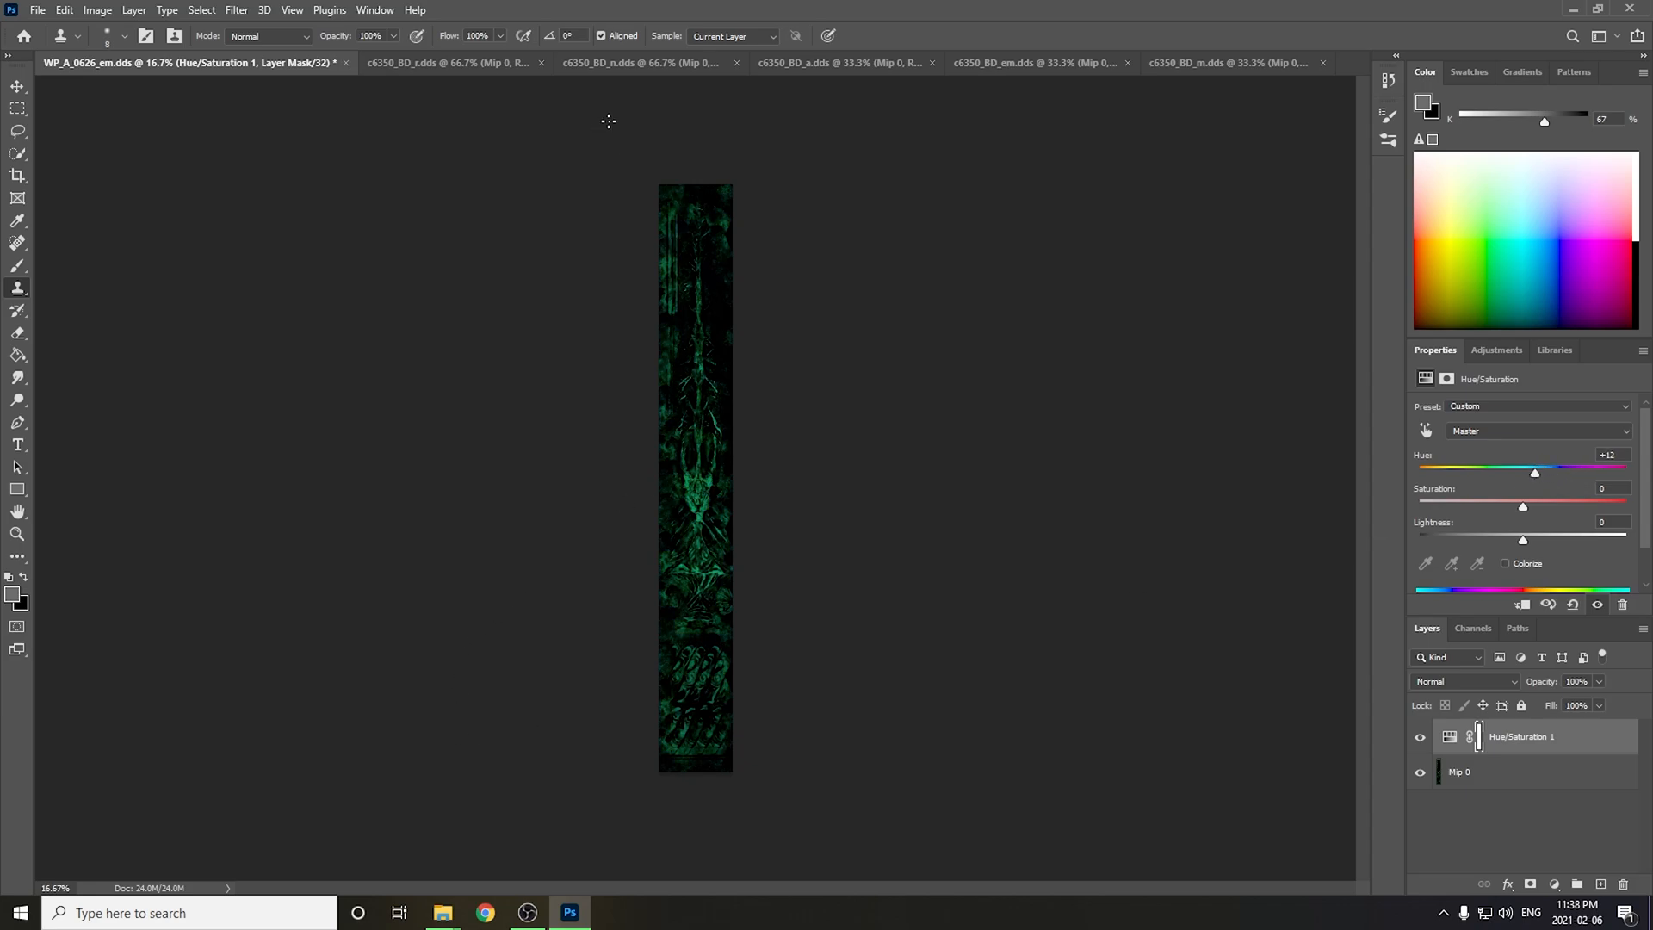
- Look through the c6350_BD armor textures, comparing the em map with the a, m, n and r maps
left_click(1018, 63)
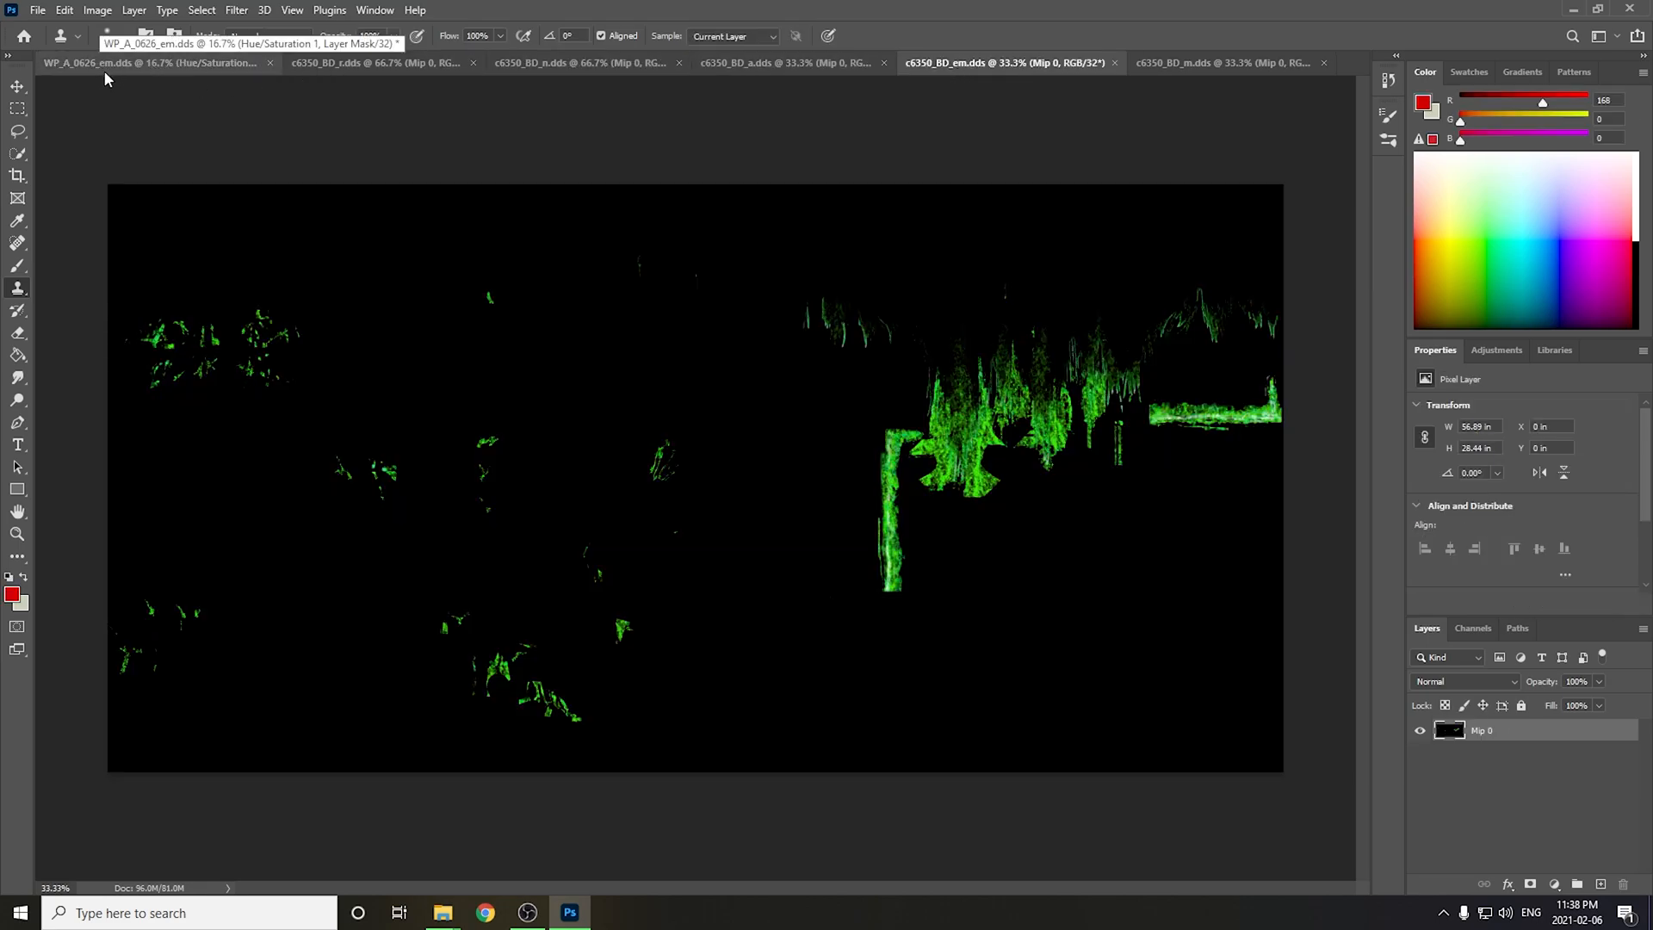
left_click(881, 65)
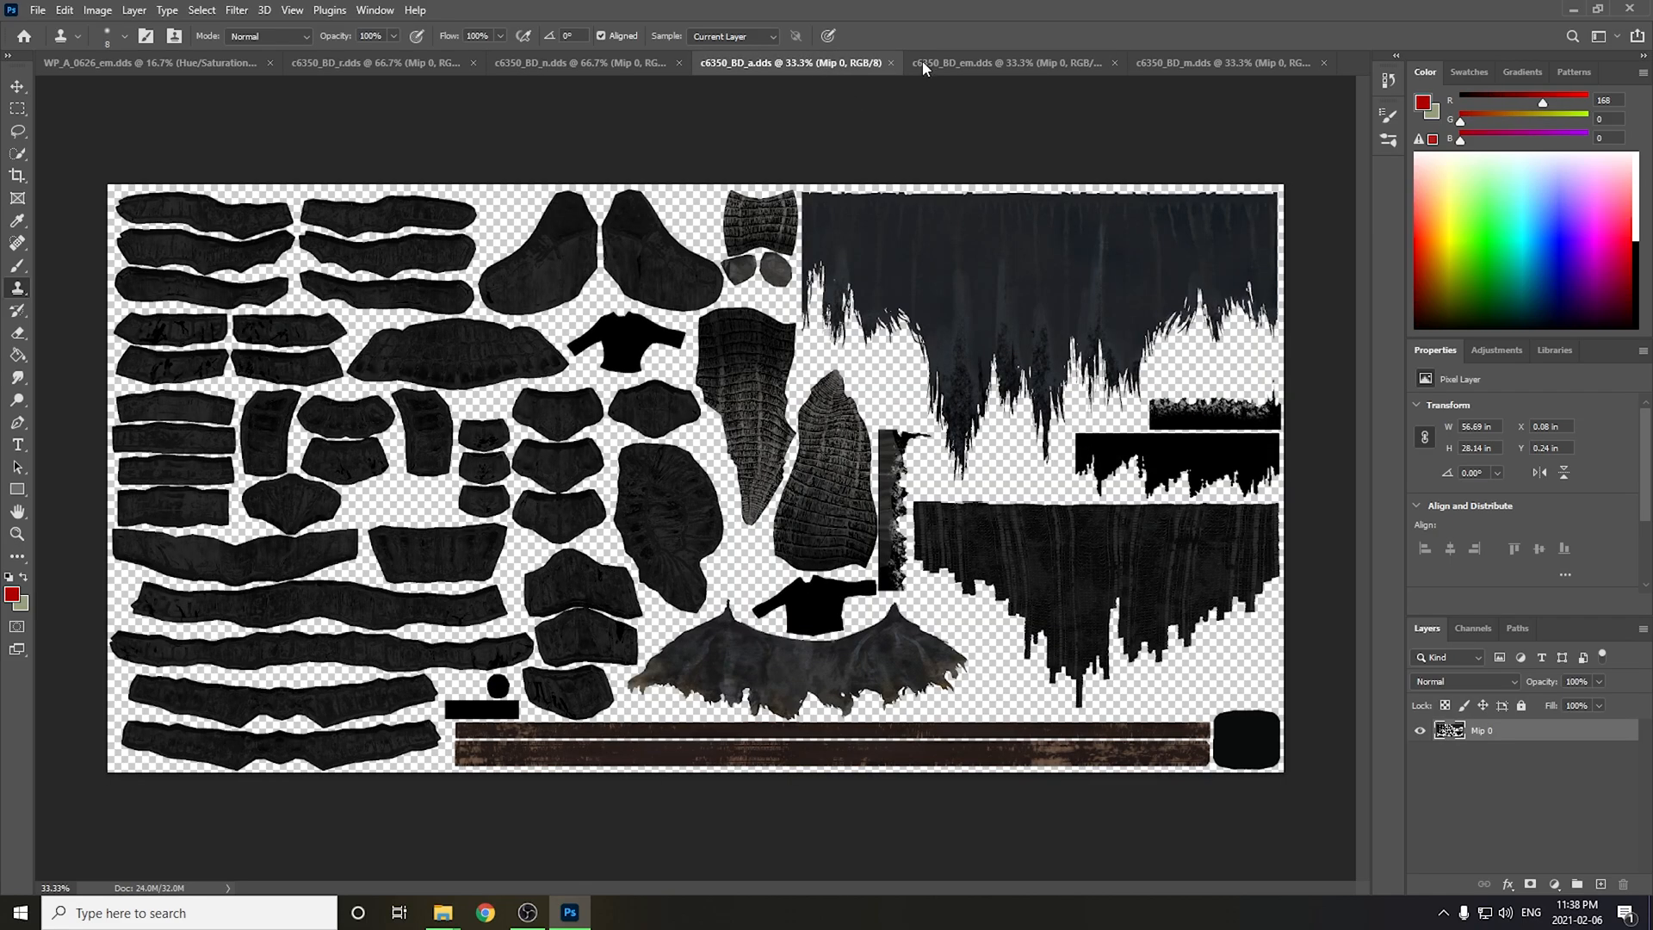
left_click(1222, 63)
left_click(657, 63)
left_click(388, 63)
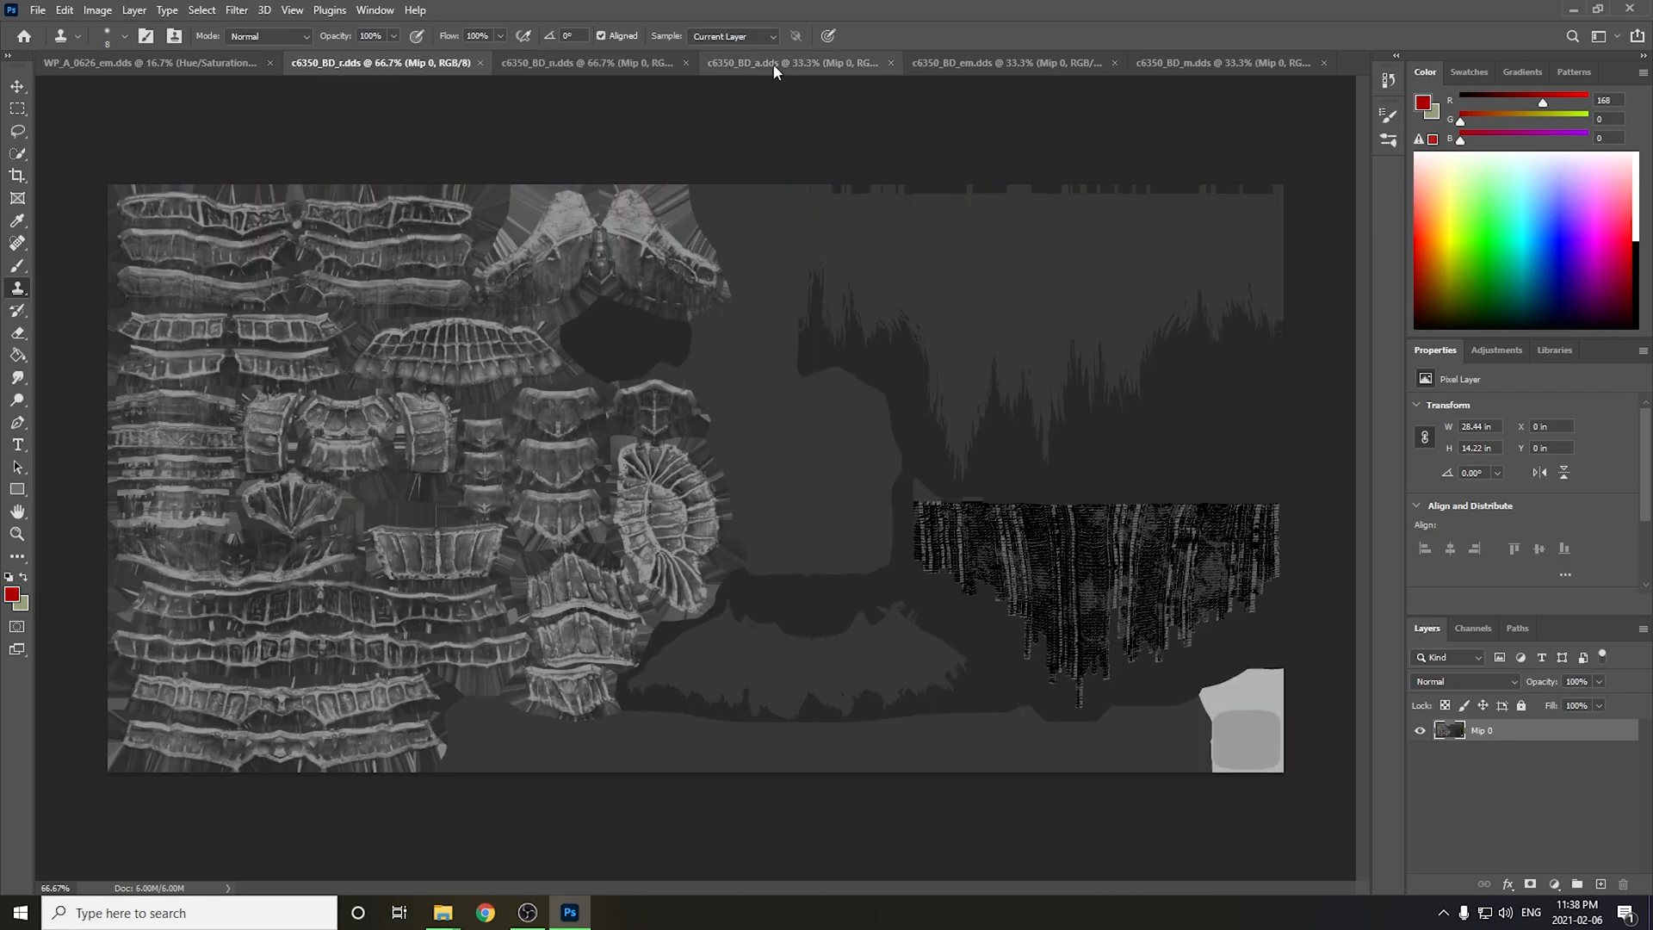
left_click(980, 65)
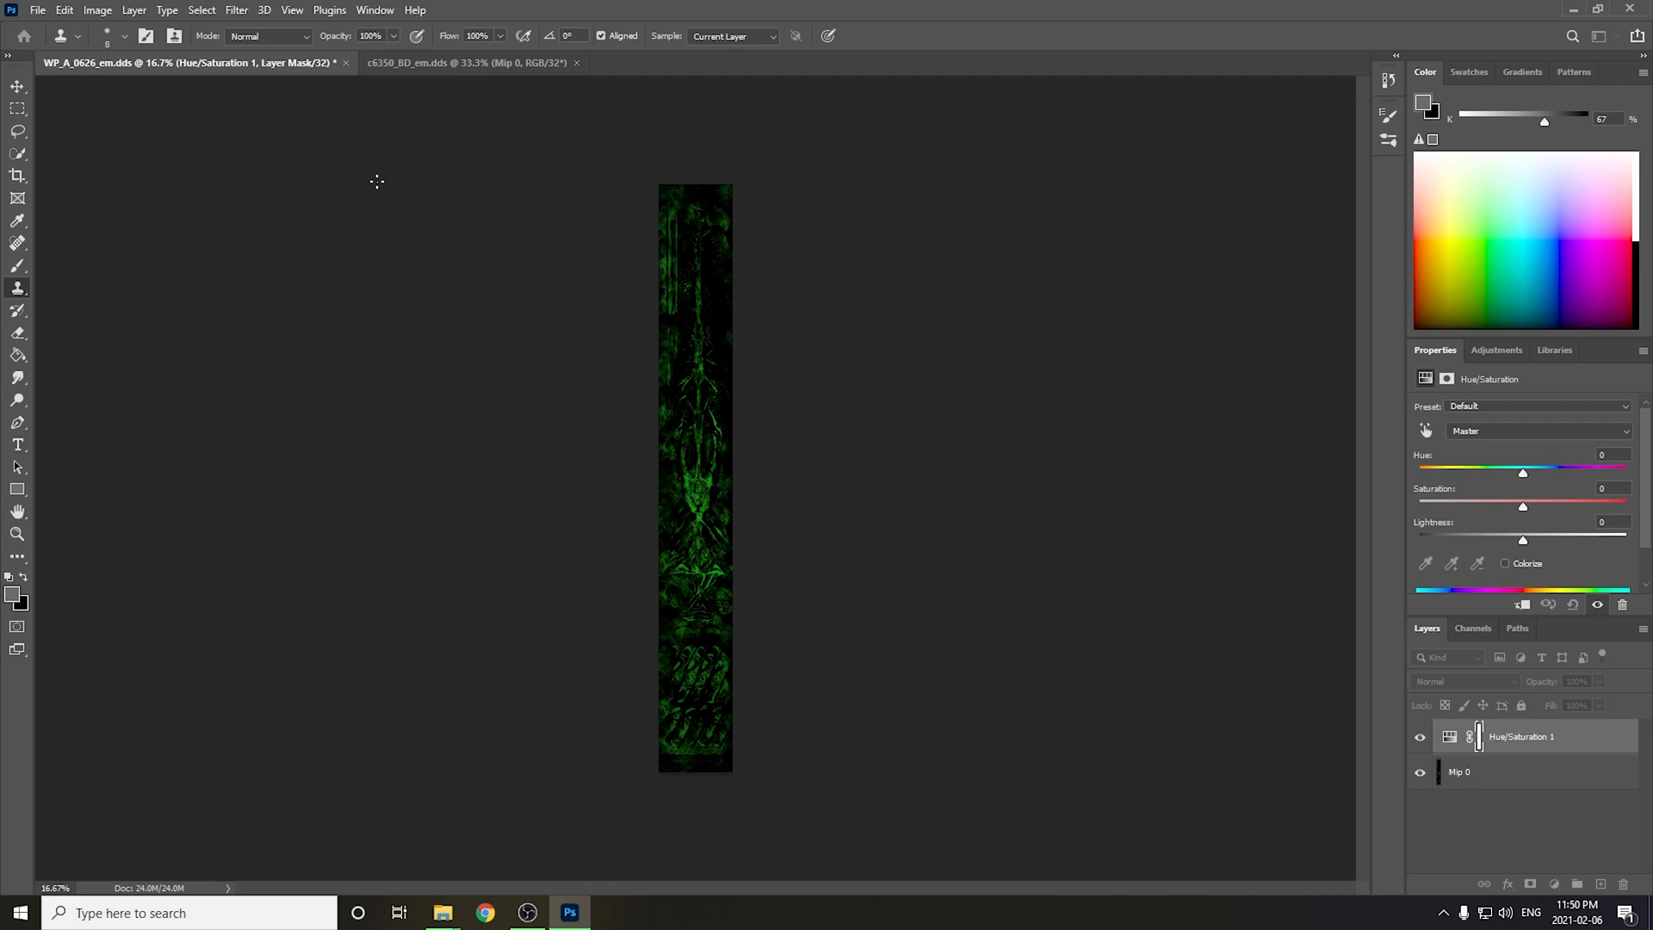
- Save the WP_A_0626_em texture as a DDS copy on the Desktop, keeping the file name WP_A_0626_em
left_click(38, 10)
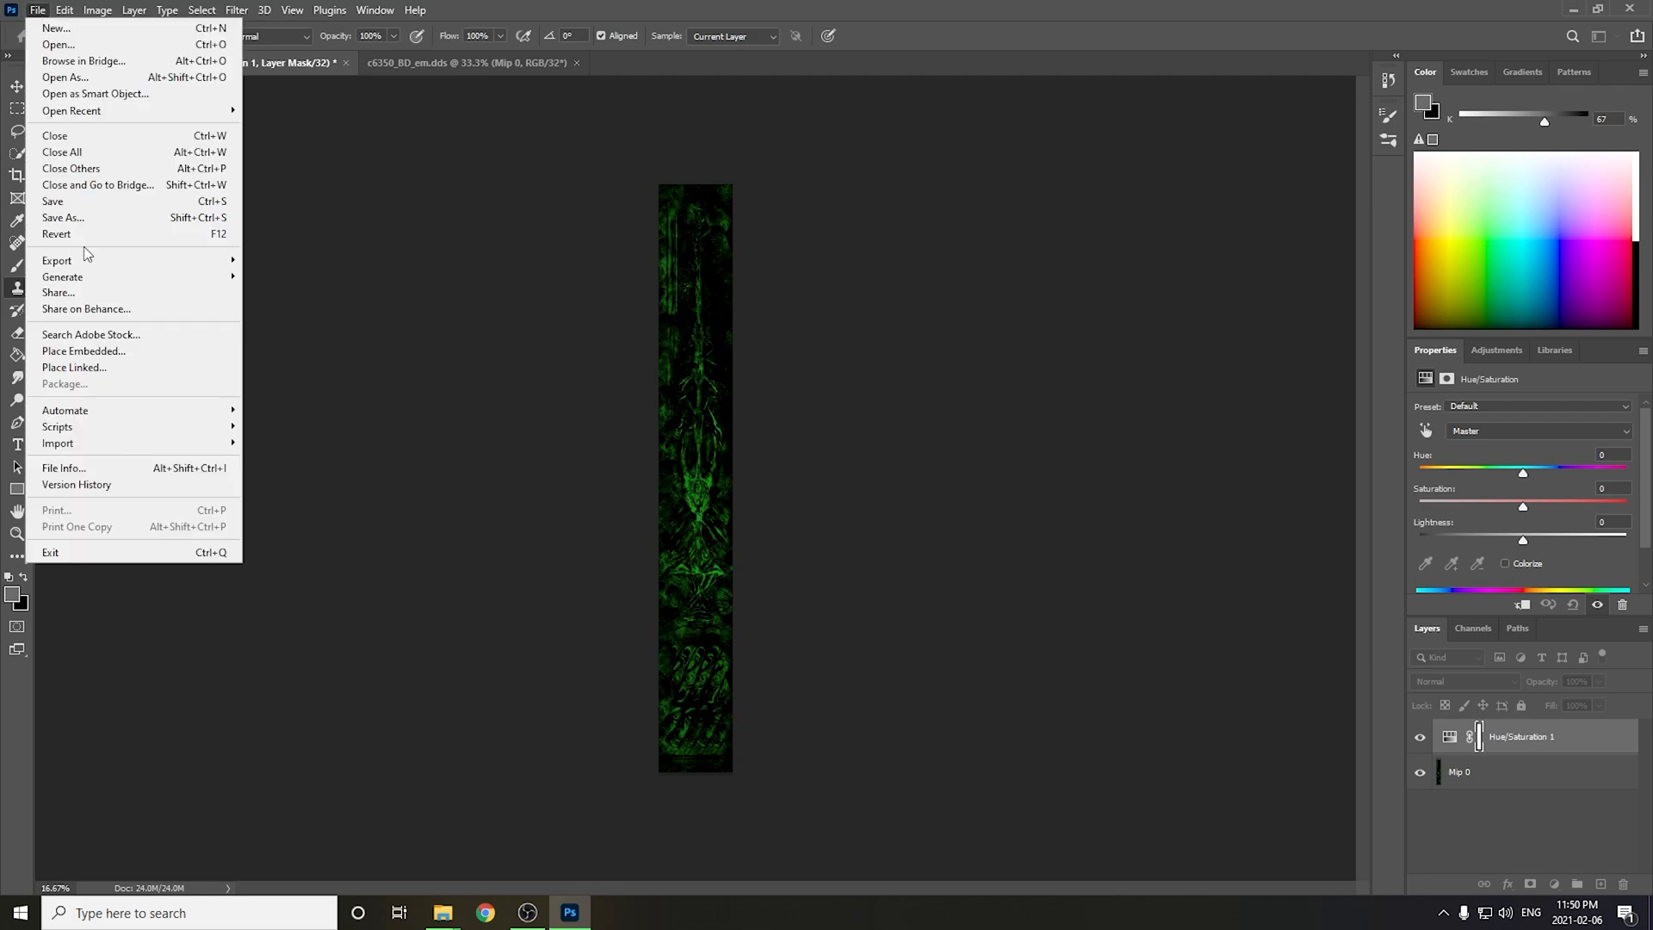
left_click(133, 214)
left_click(655, 521)
left_click(258, 377)
left_click(240, 421)
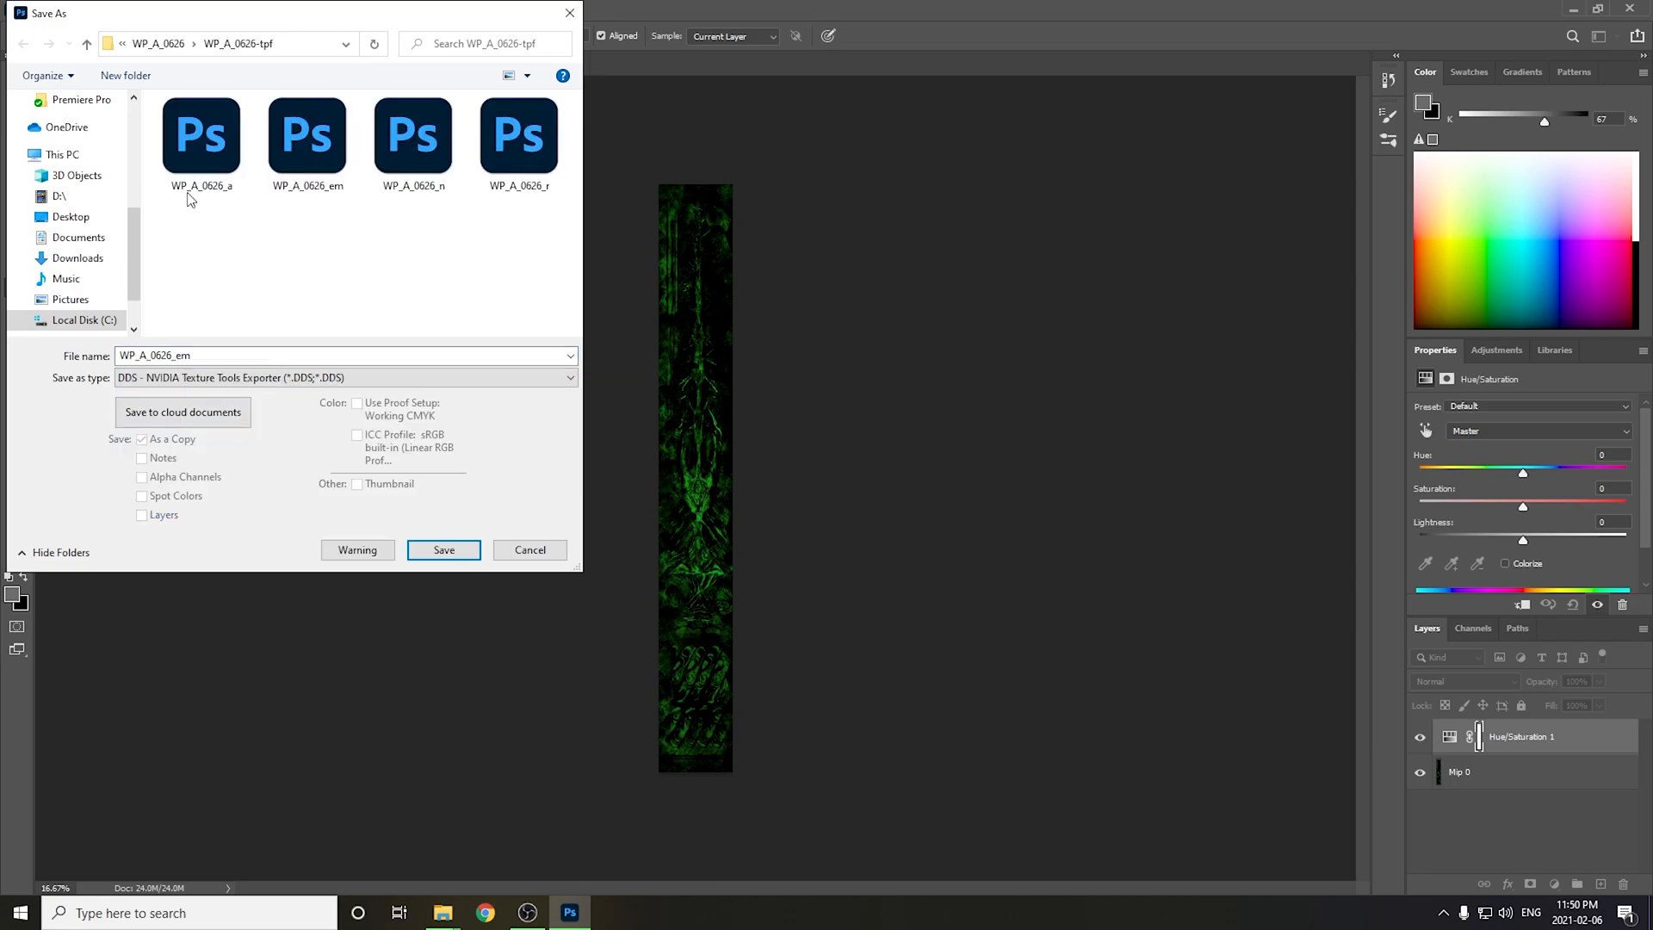
left_click(73, 217)
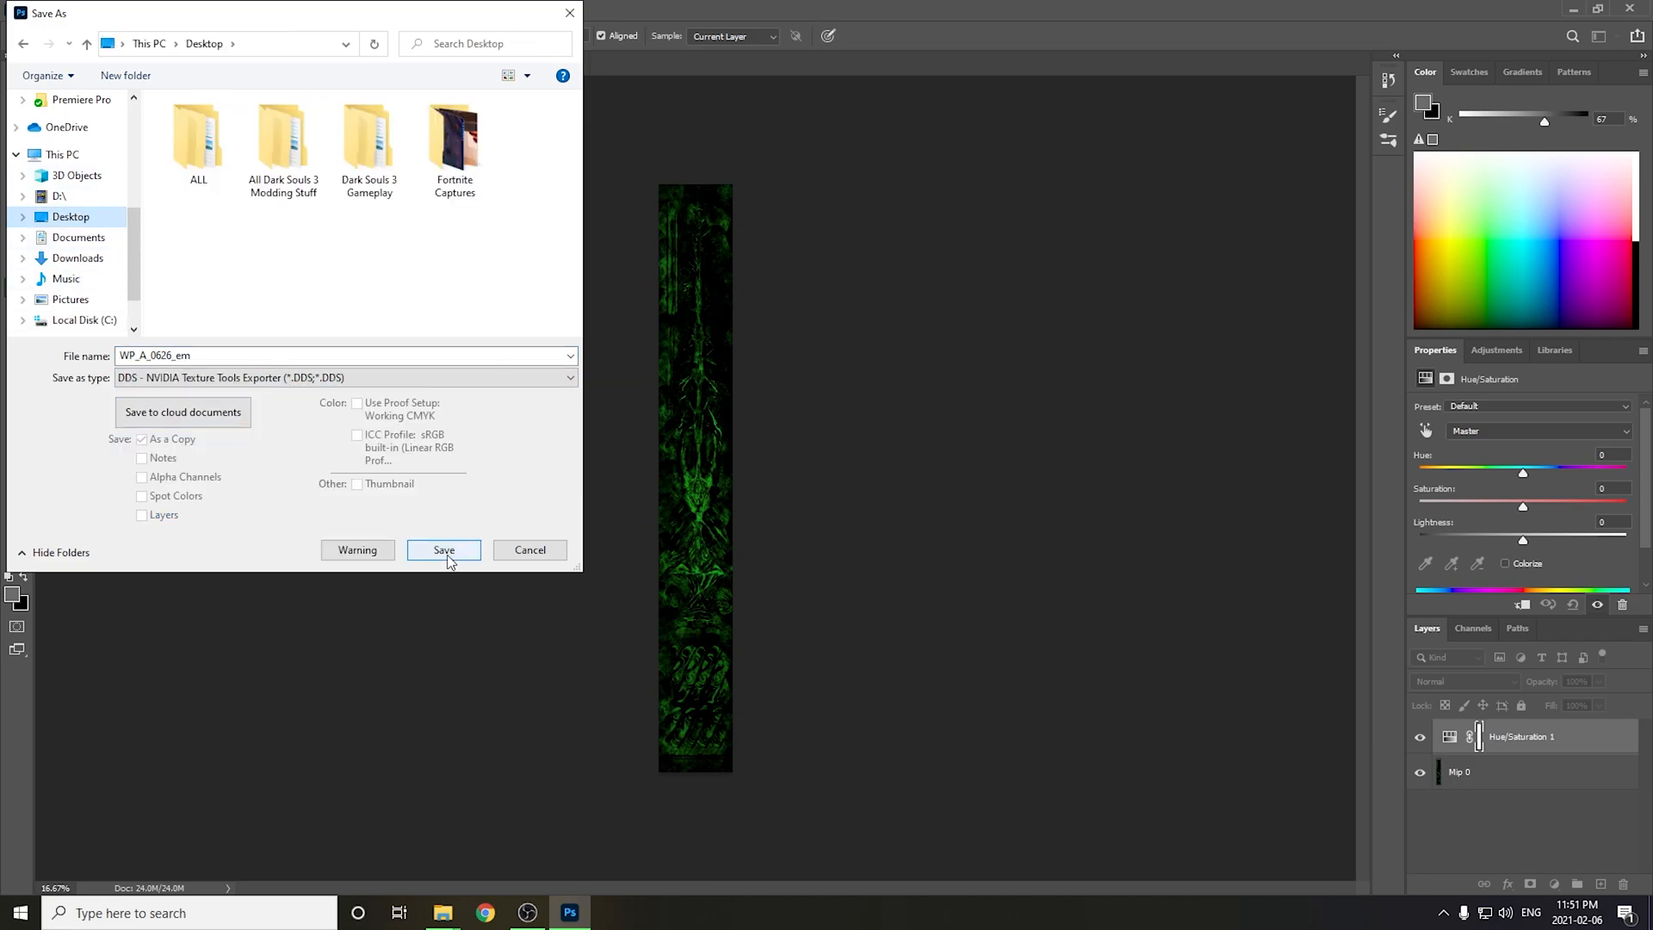
left_click(447, 553)
- Export the DDS texture in the 32x4f RGBA 128 bpp floating-point format
left_click_drag(694, 111, 730, 121)
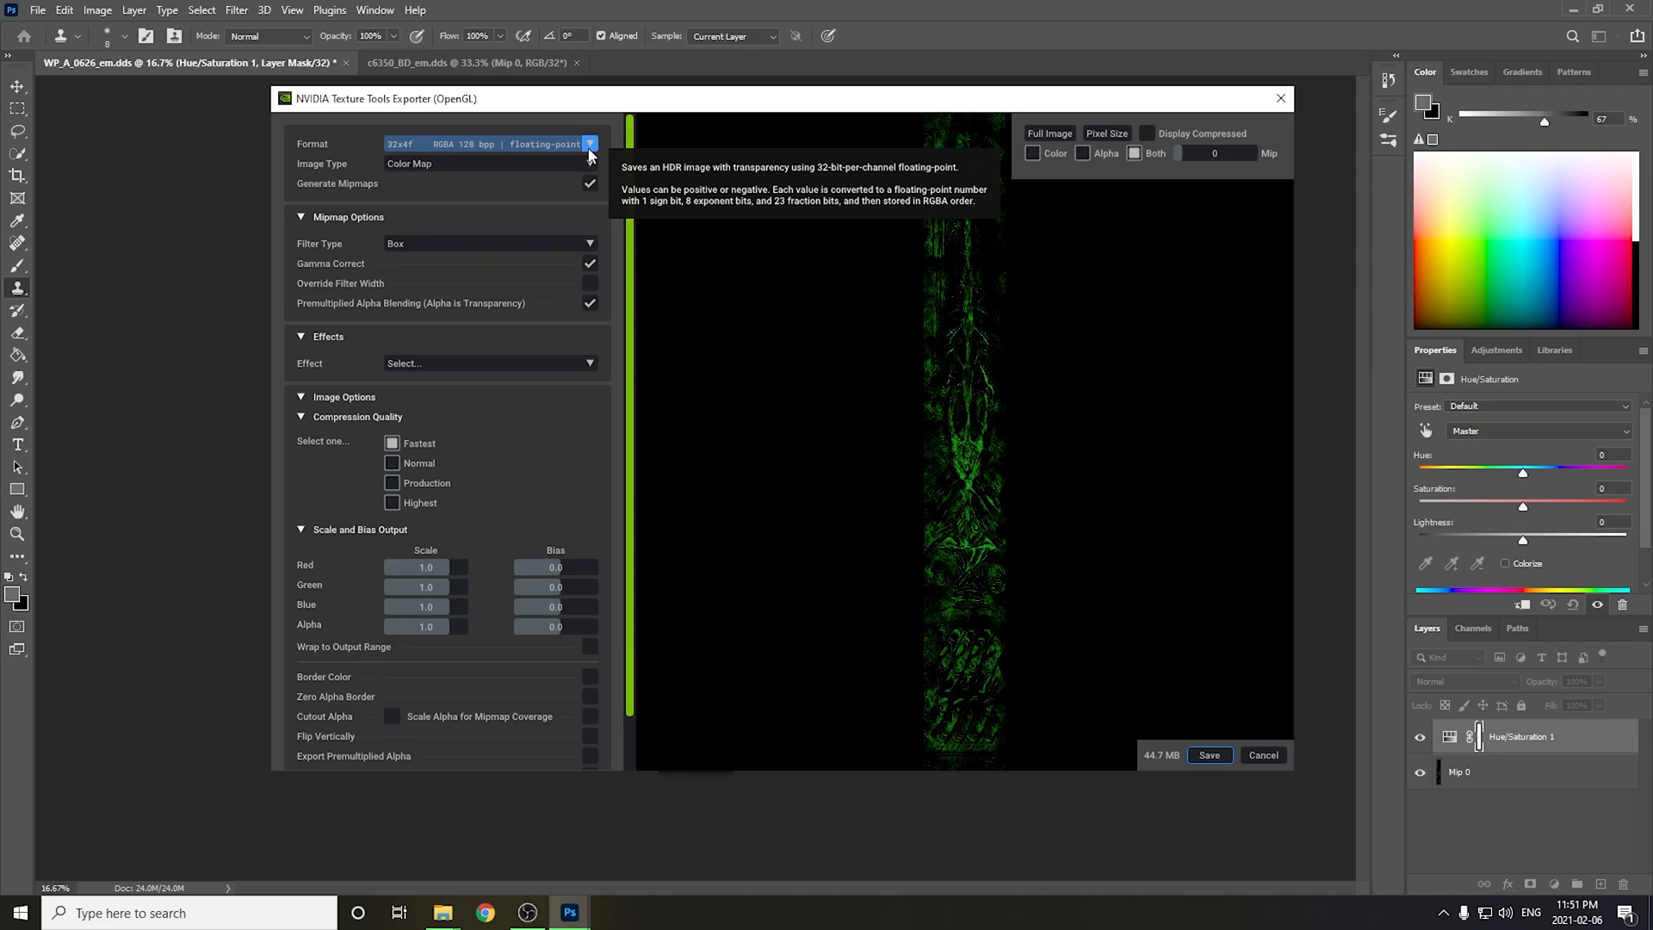
left_click(591, 151)
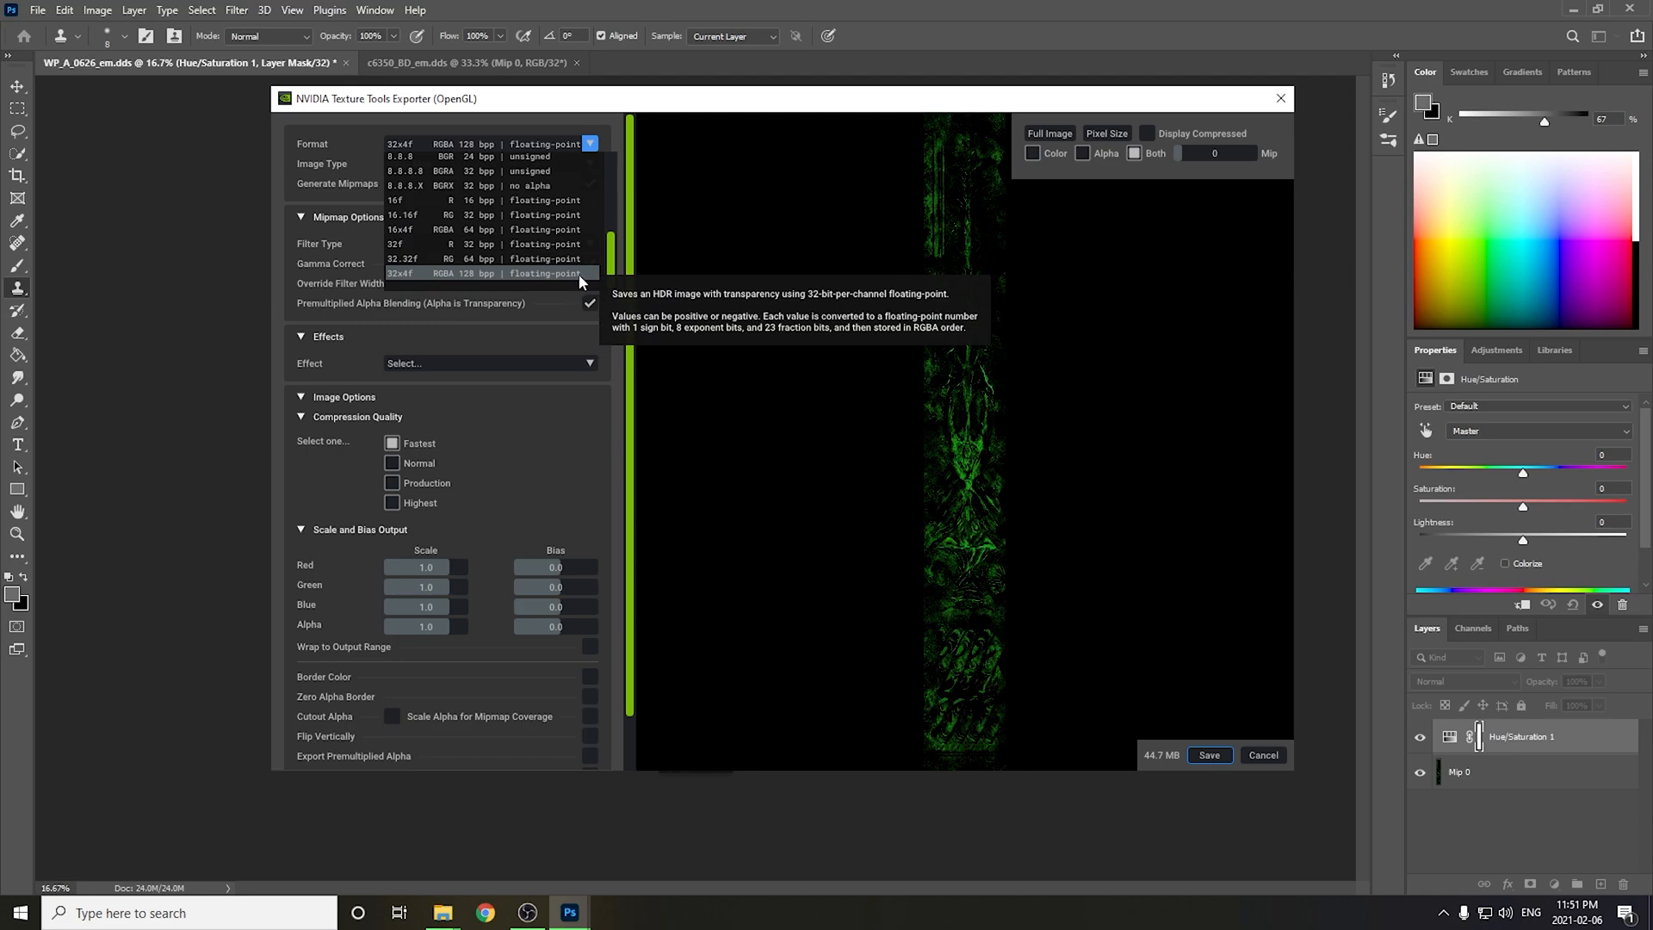
left_click(579, 273)
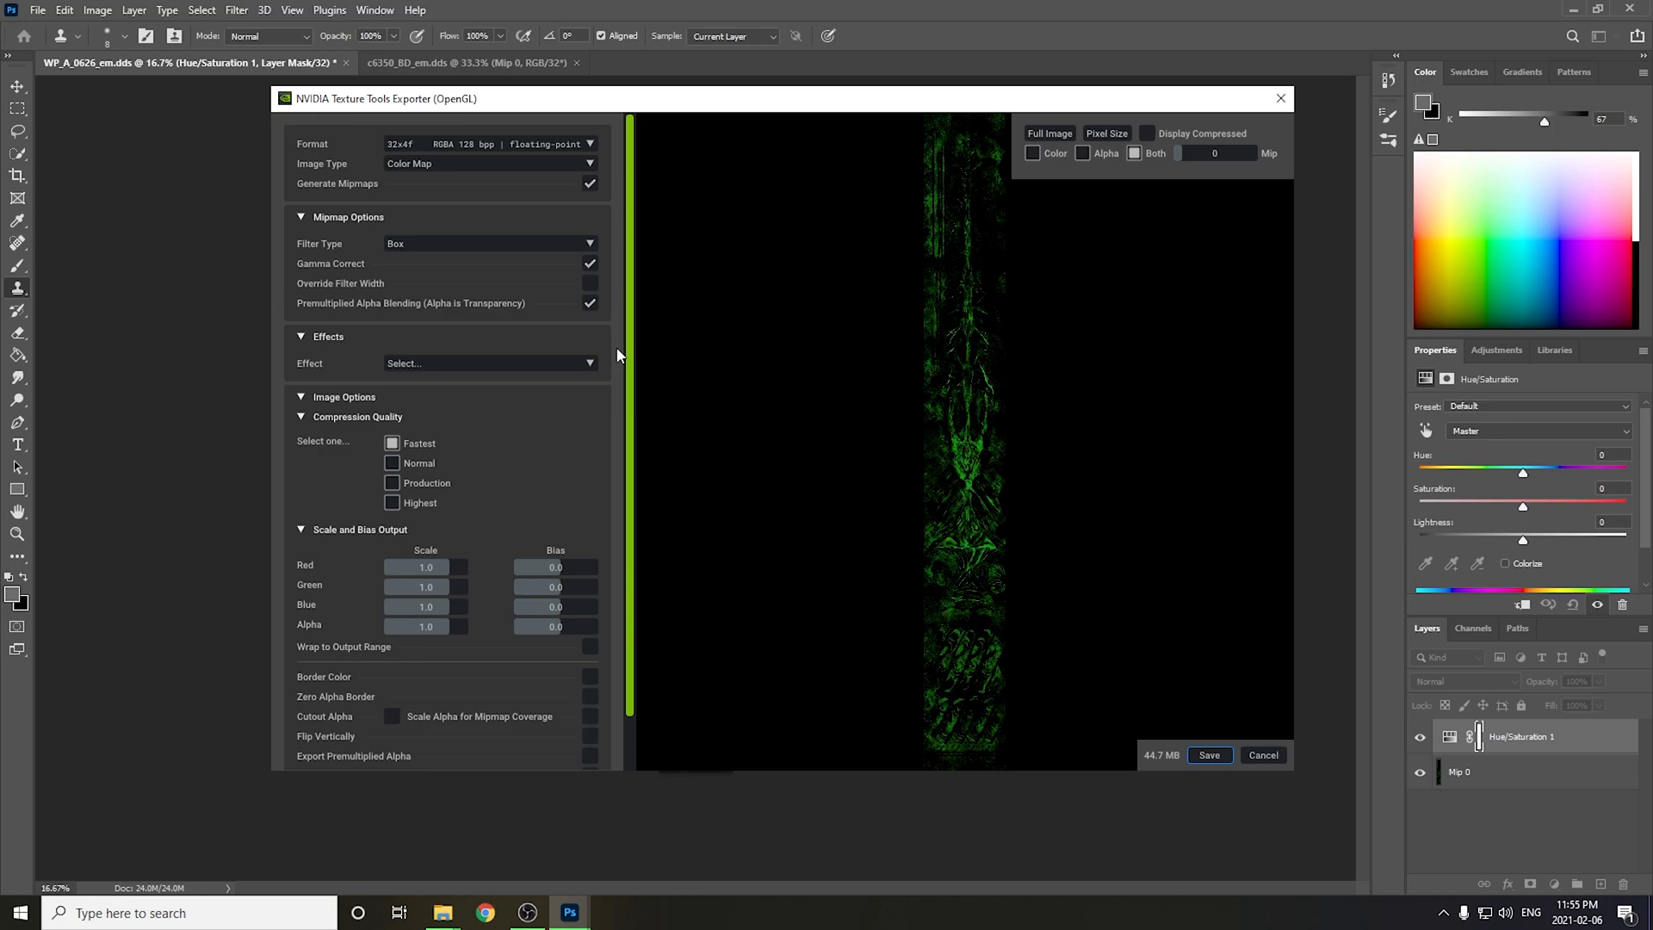
scroll(601, 479, "down", 1)
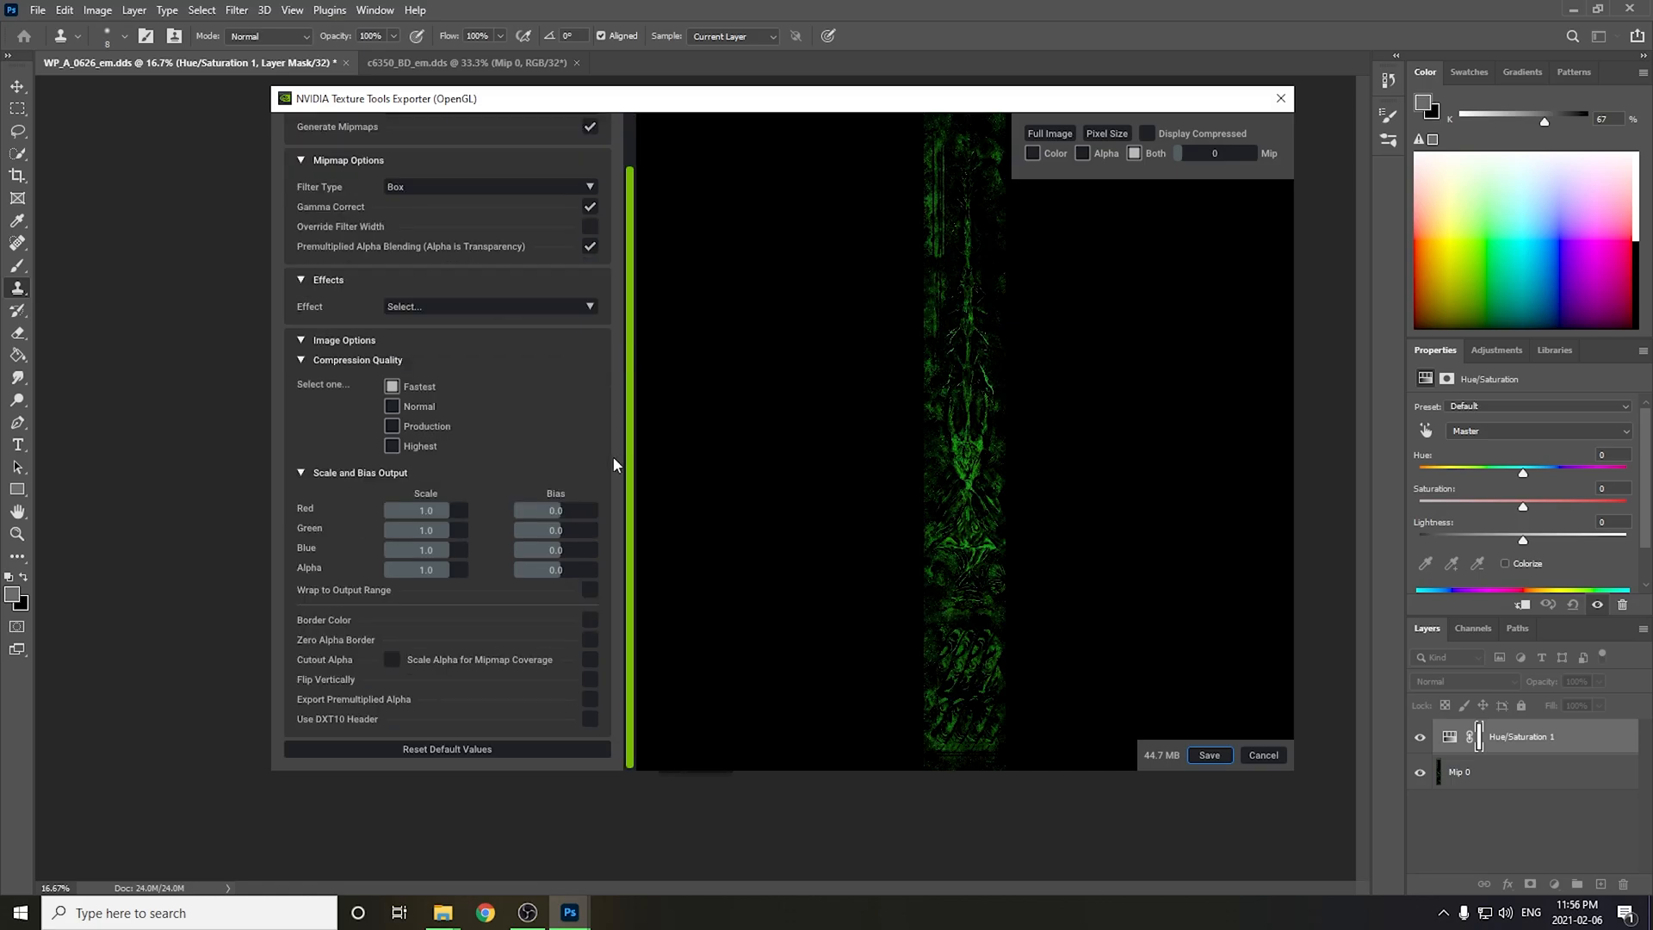
left_click(1210, 755)
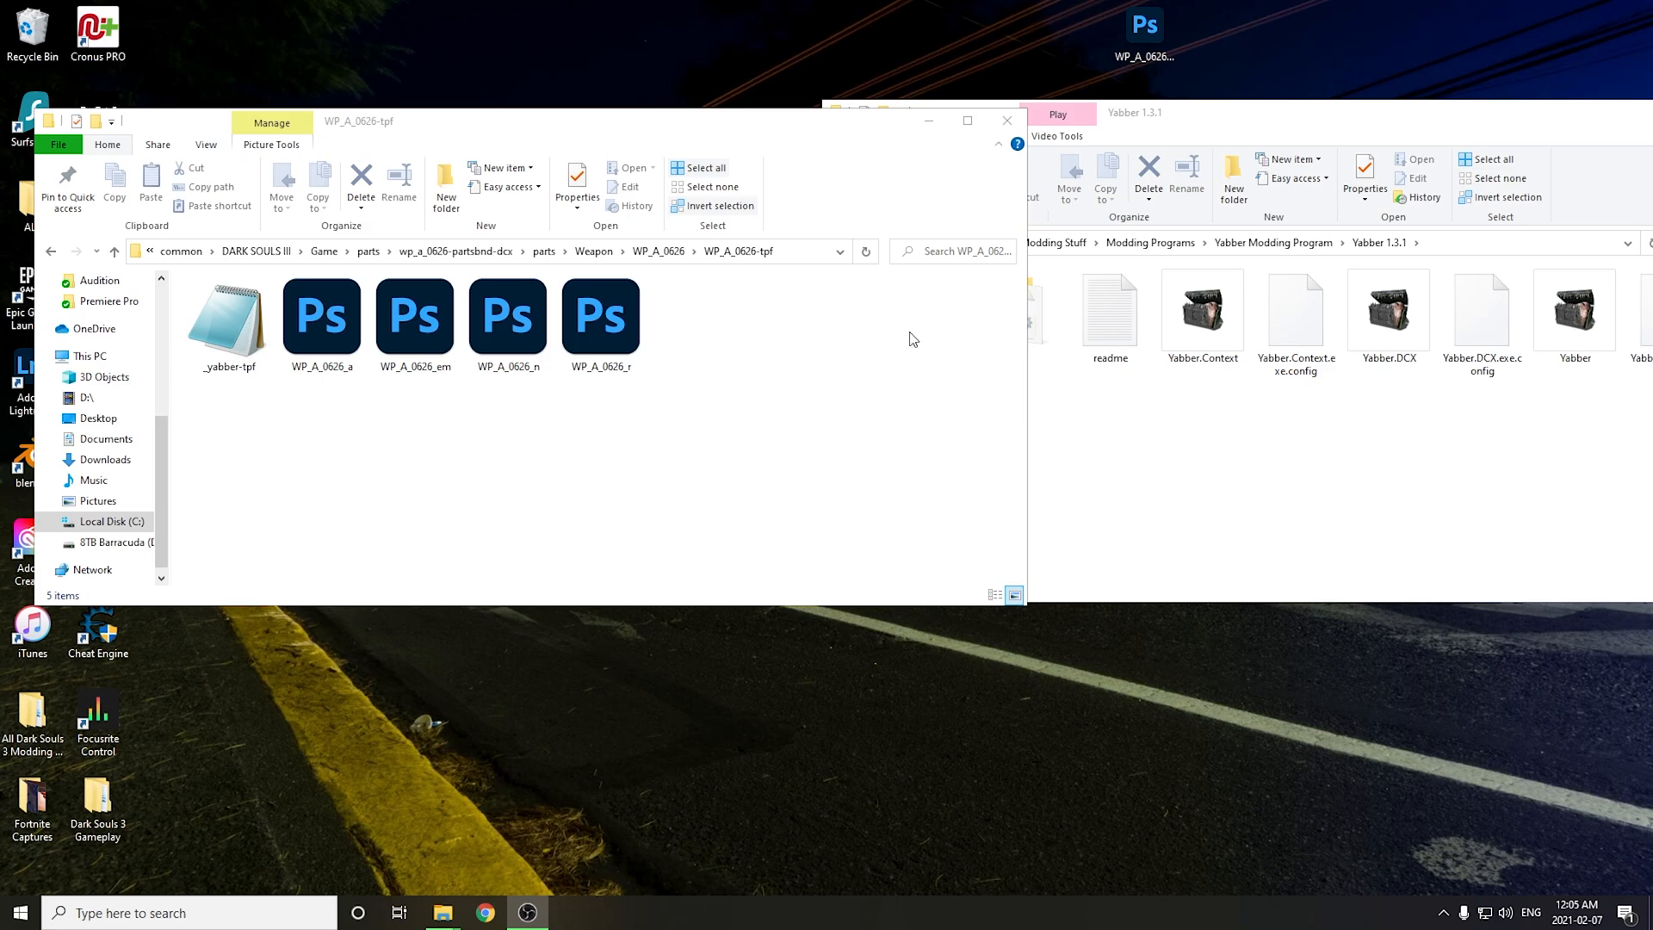
- Try to copy the edited WP_A_0626_em.dds from the Desktop into the WP_A_0626-tpf folder
left_click_drag(1141, 34, 746, 389)
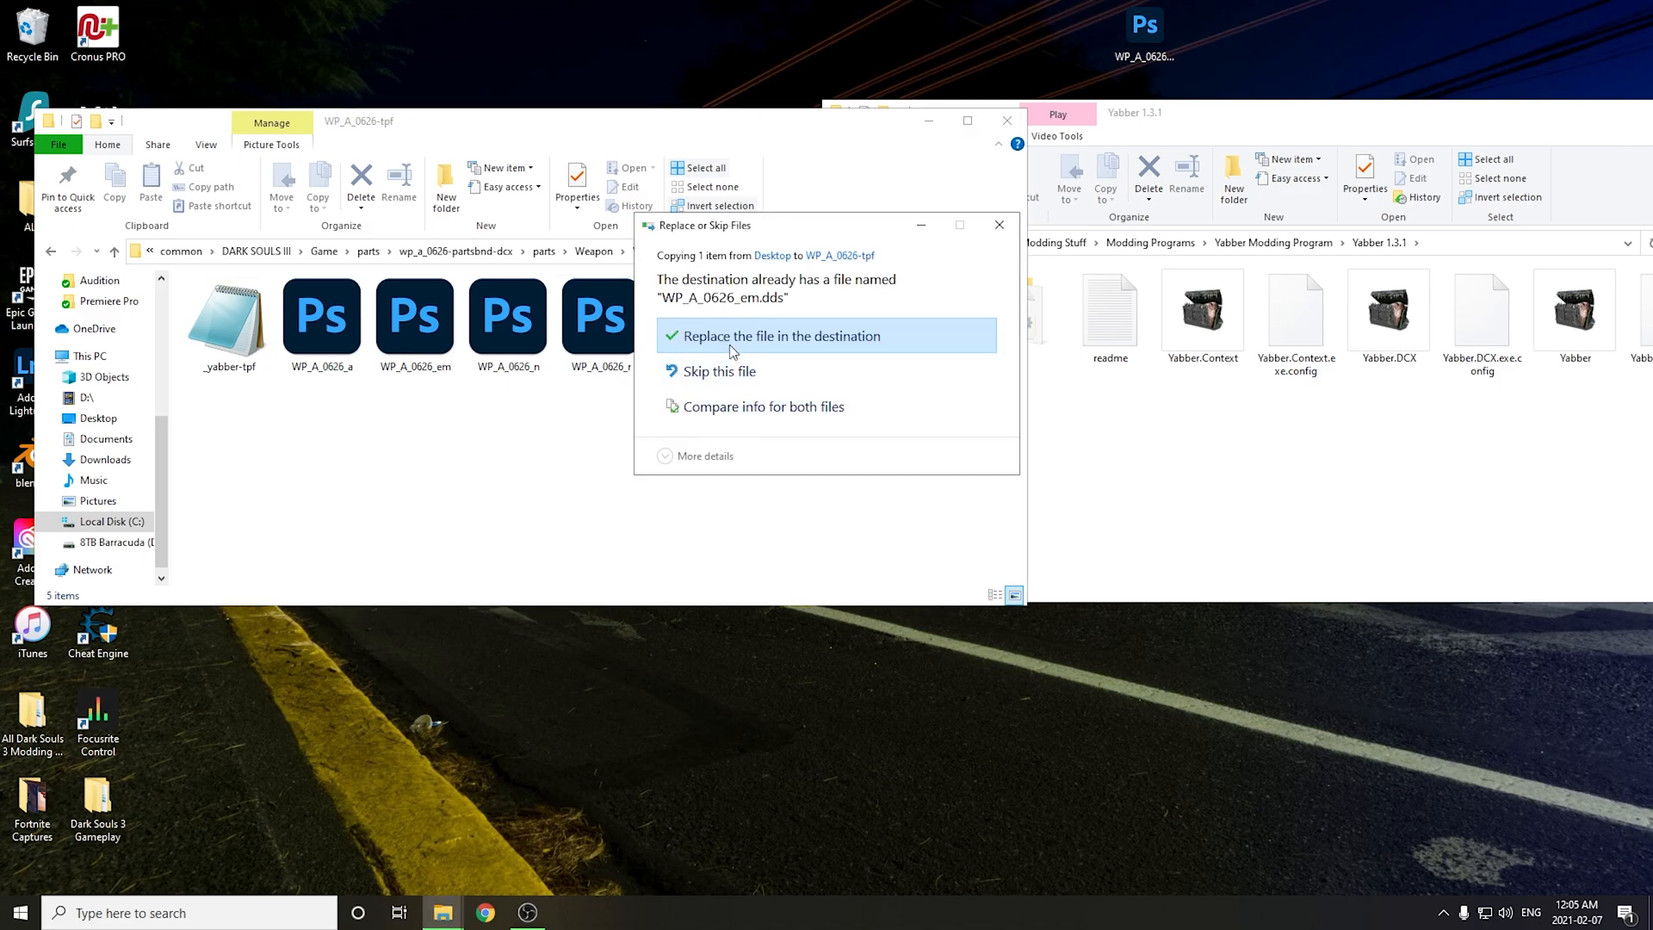
left_click(999, 225)
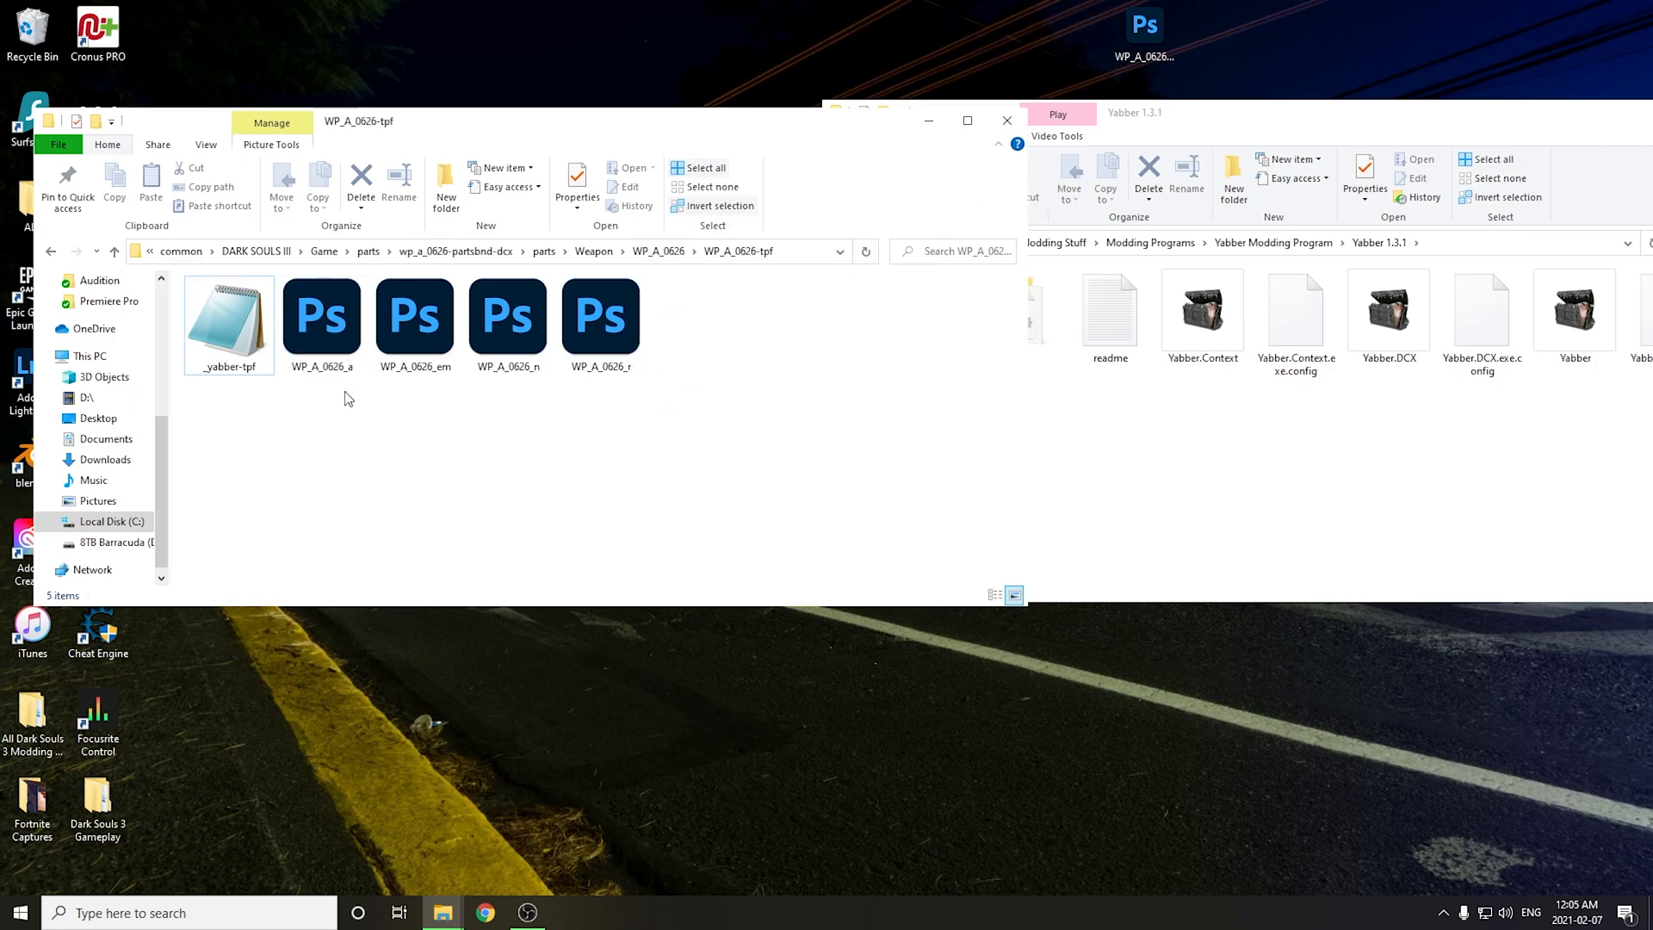
- Return to the WP_A_0626 folder and select the WP_A_0626-tpf folder used for repacking
left_click(57, 253)
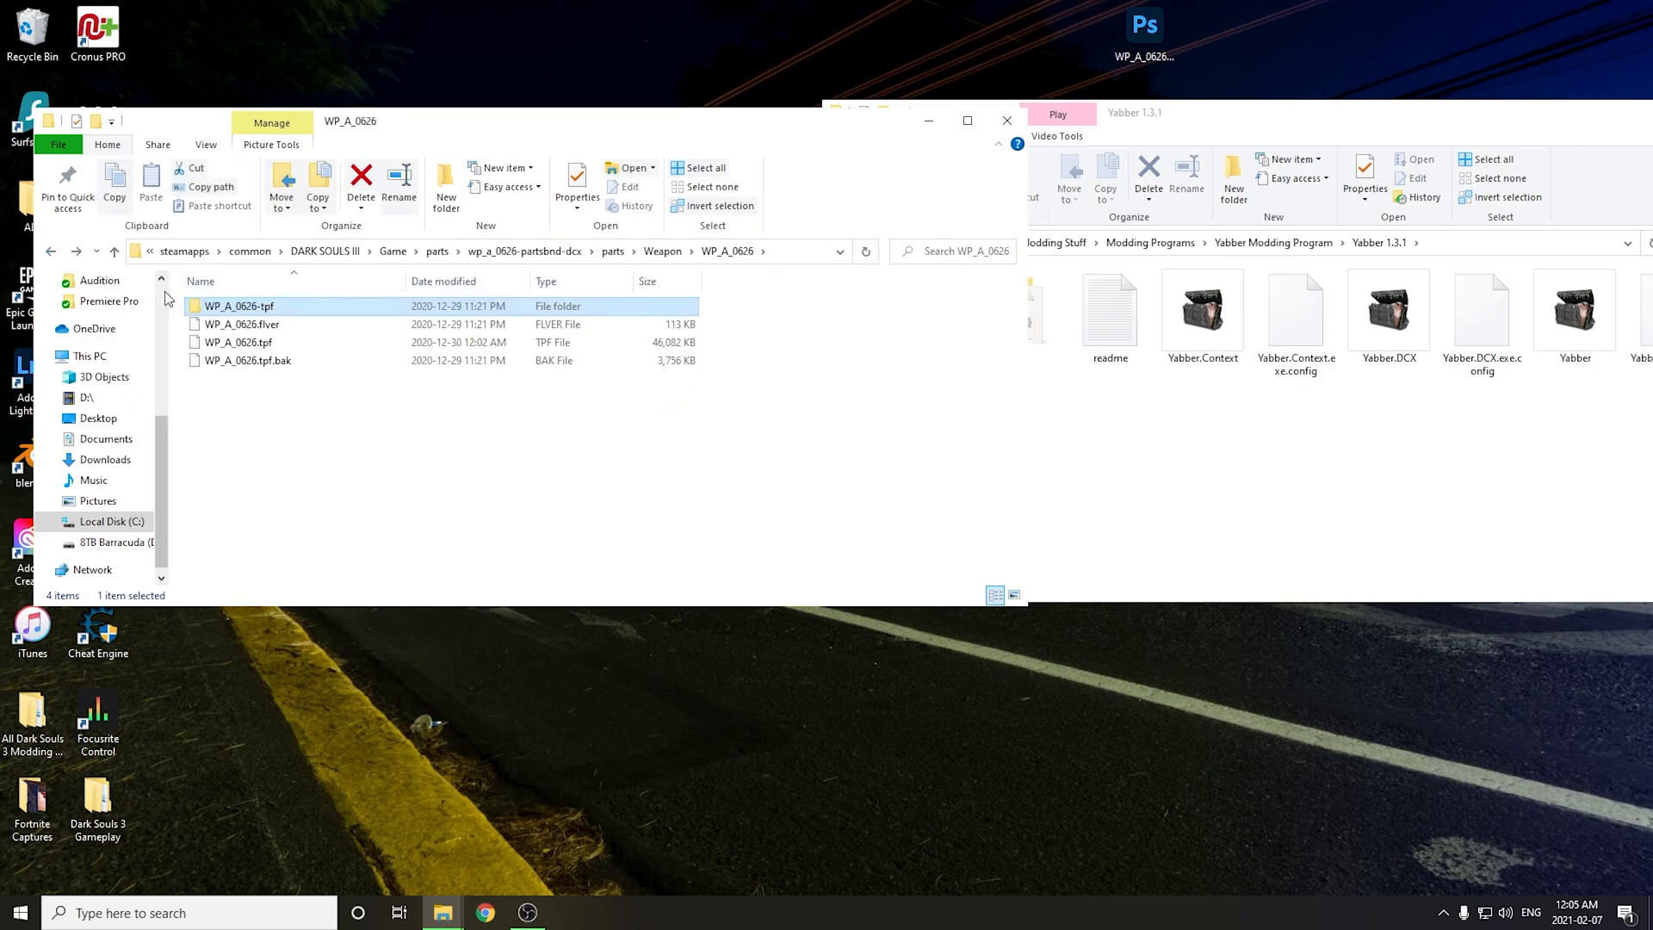
left_click(249, 310)
left_click(337, 310)
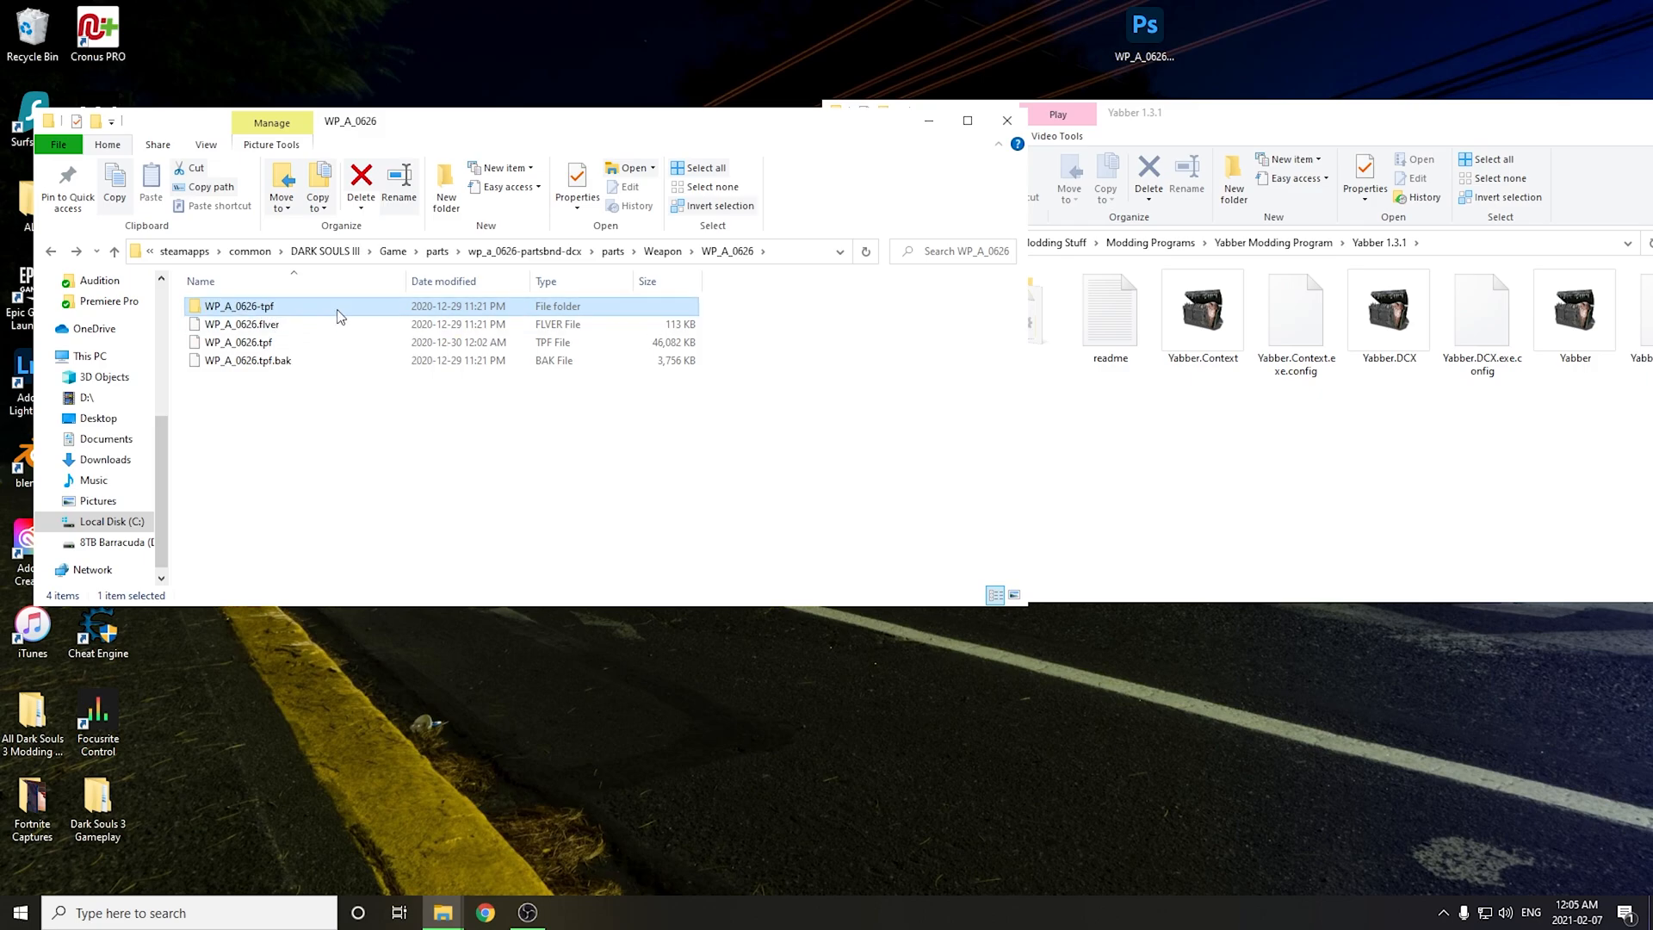
left_click_drag(274, 311, 375, 308)
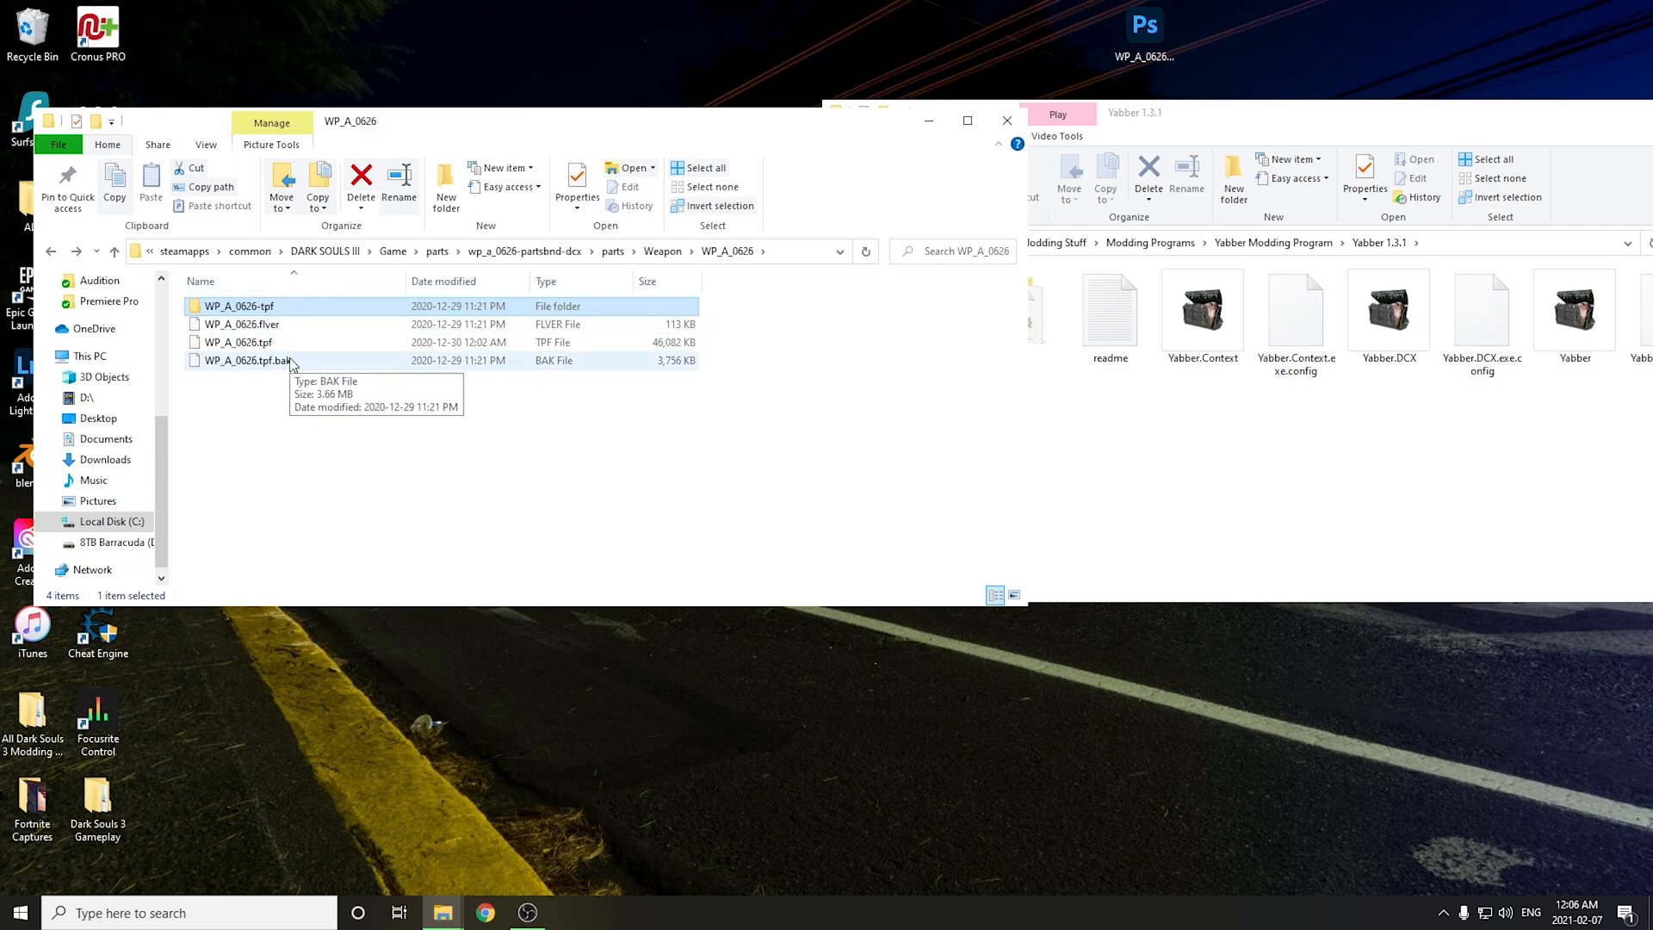
- Go back to the game's parts folder and look over the unpacked partsbnd-dcx folders
left_click(52, 251)
left_click(52, 252)
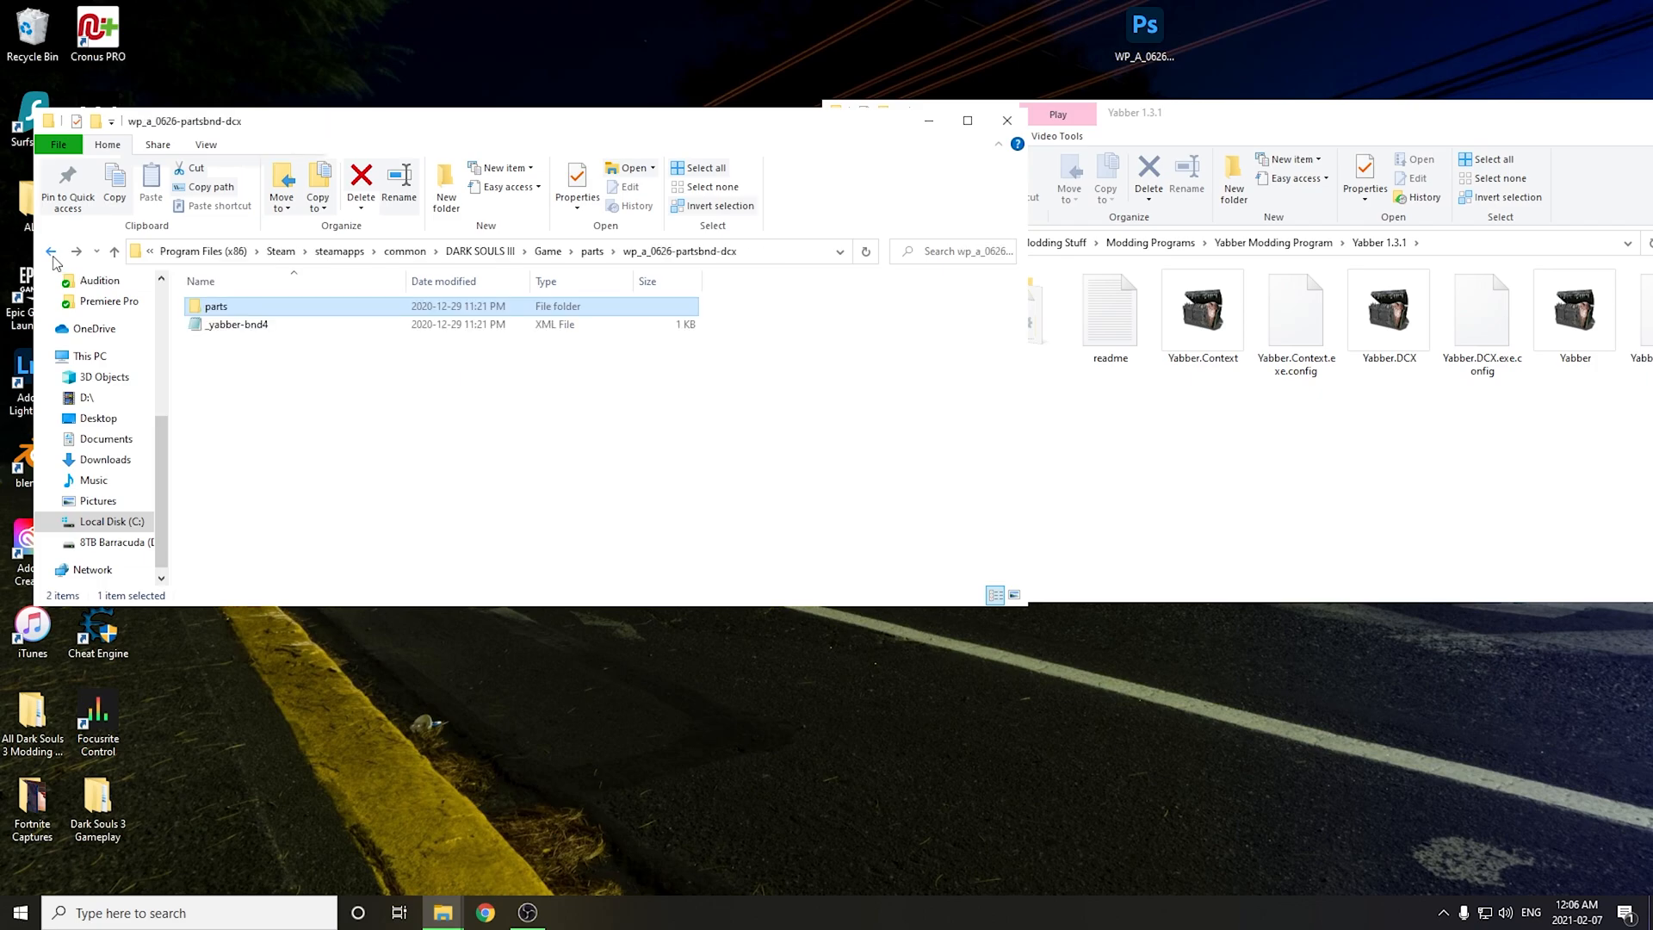
left_click(51, 253)
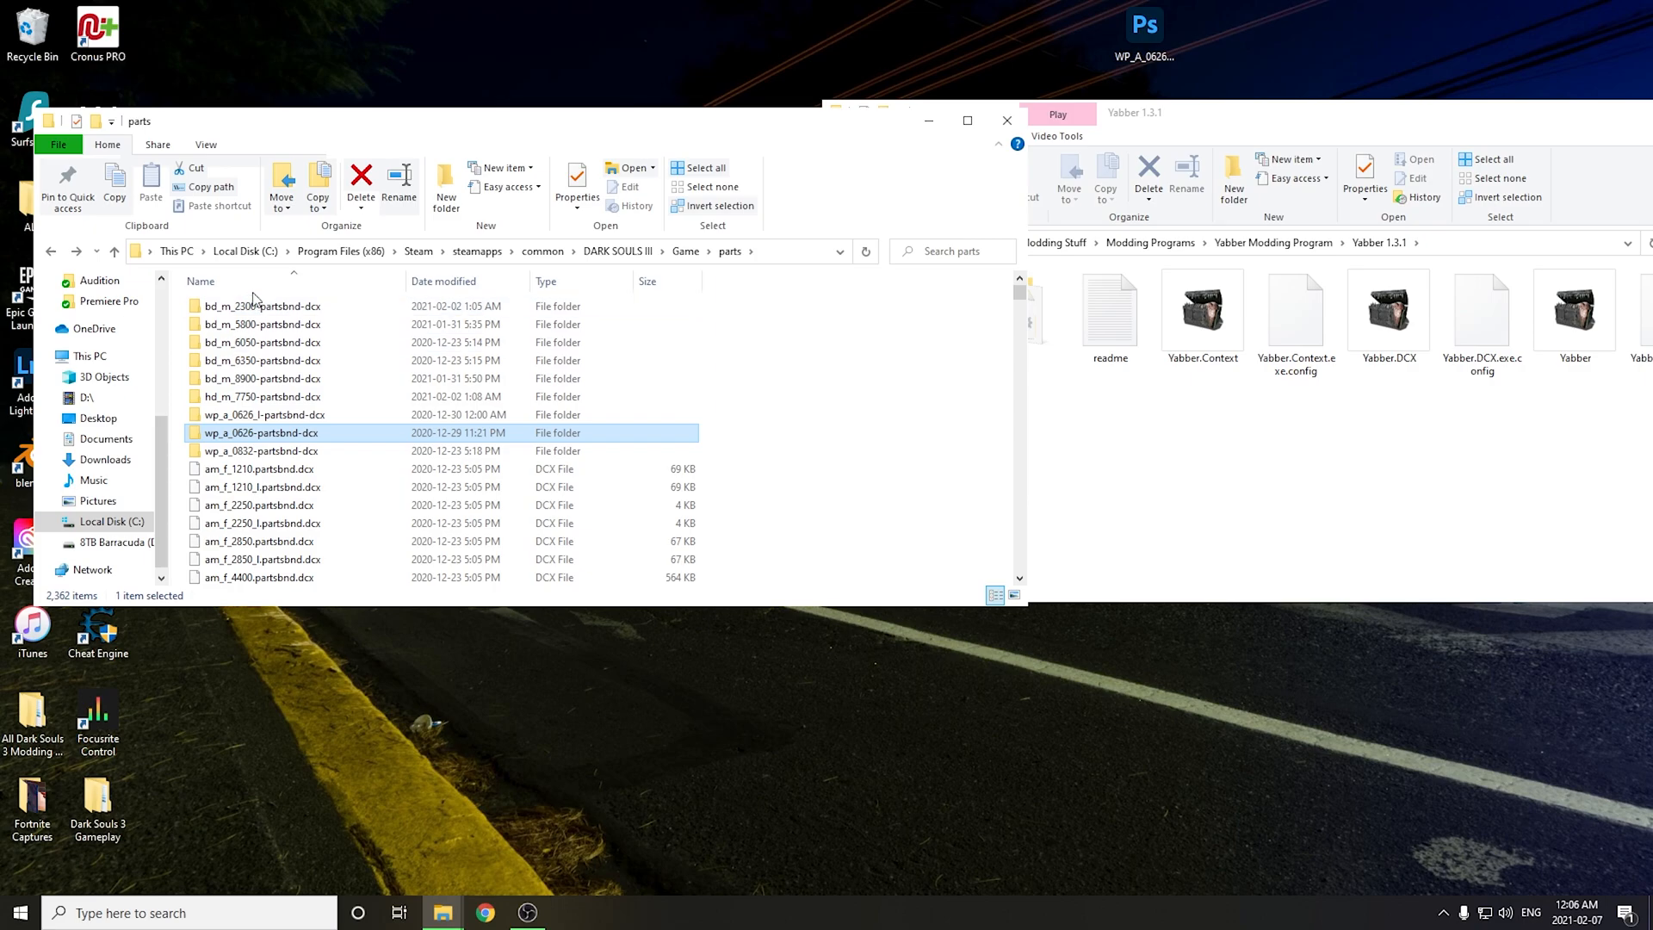
left_click_drag(746, 306, 541, 441)
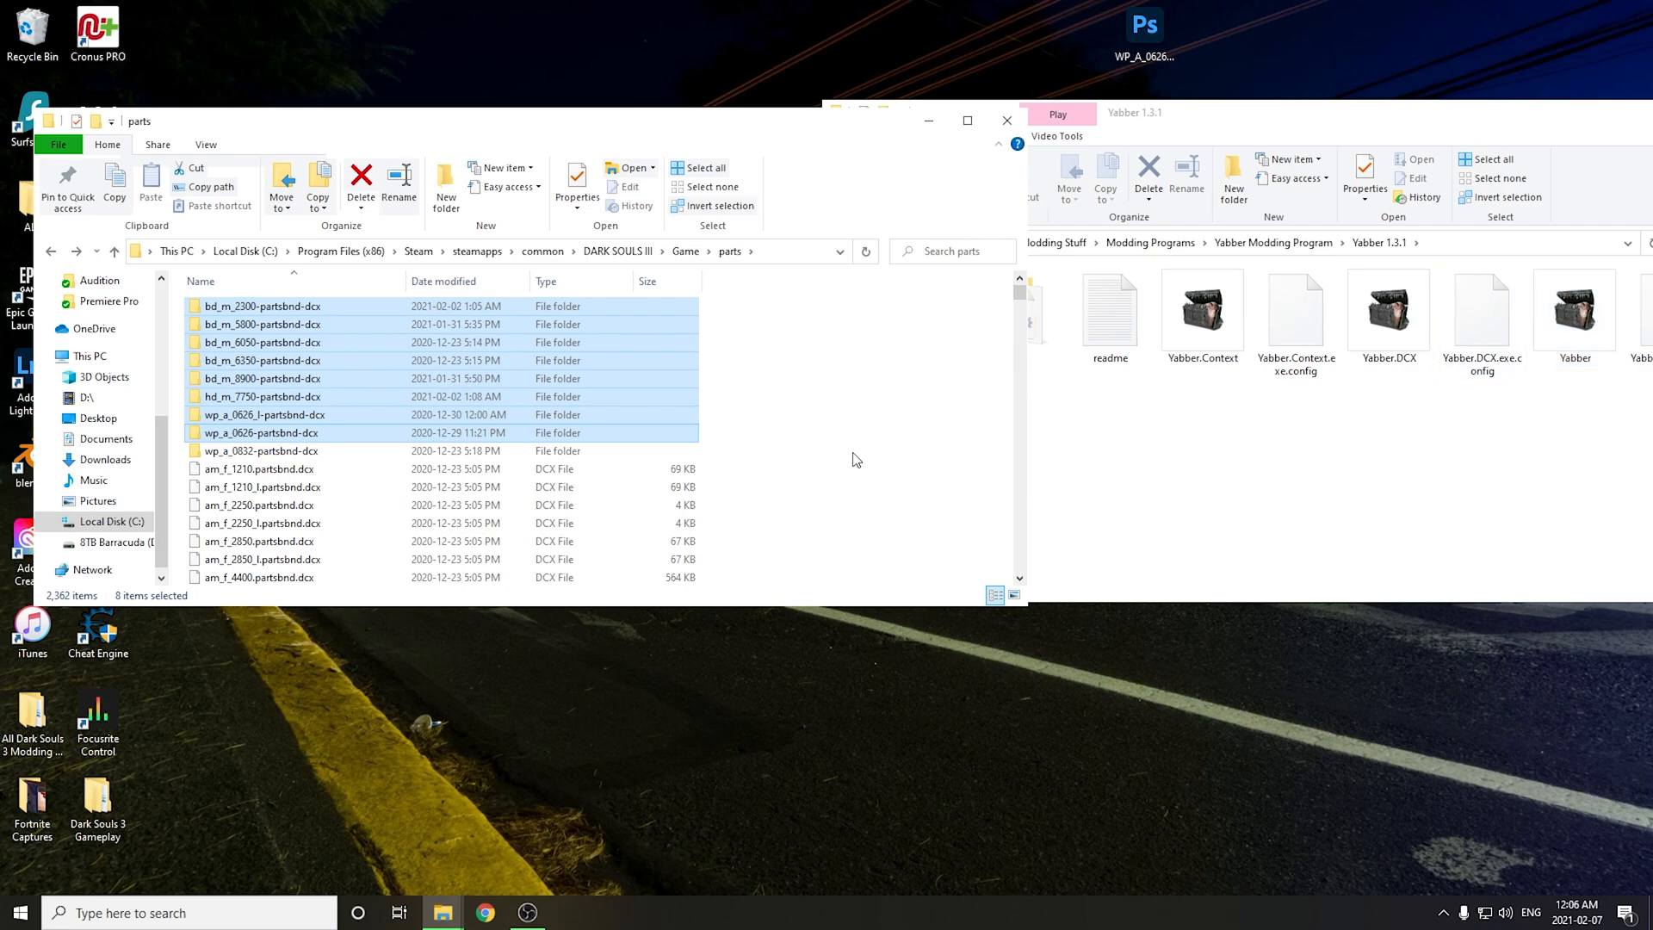
left_click(775, 456)
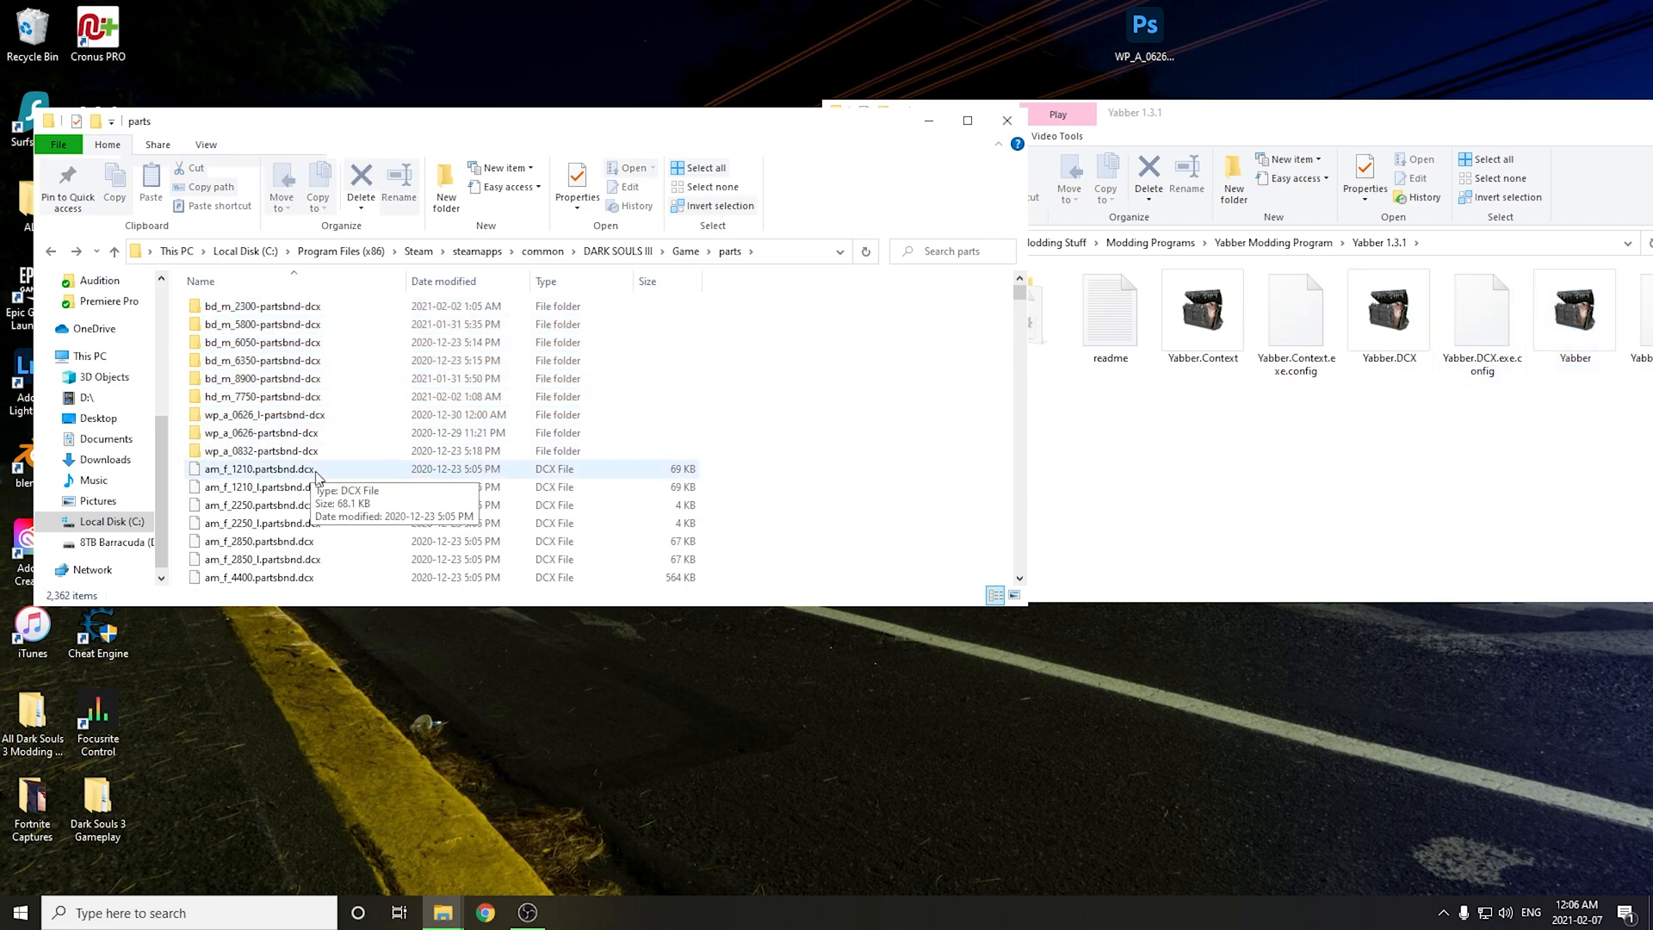
- Go back to the DARK SOULS III Game folder and open the UXM 2.4 folder
left_click(51, 250)
scroll(376, 417, "down", 1)
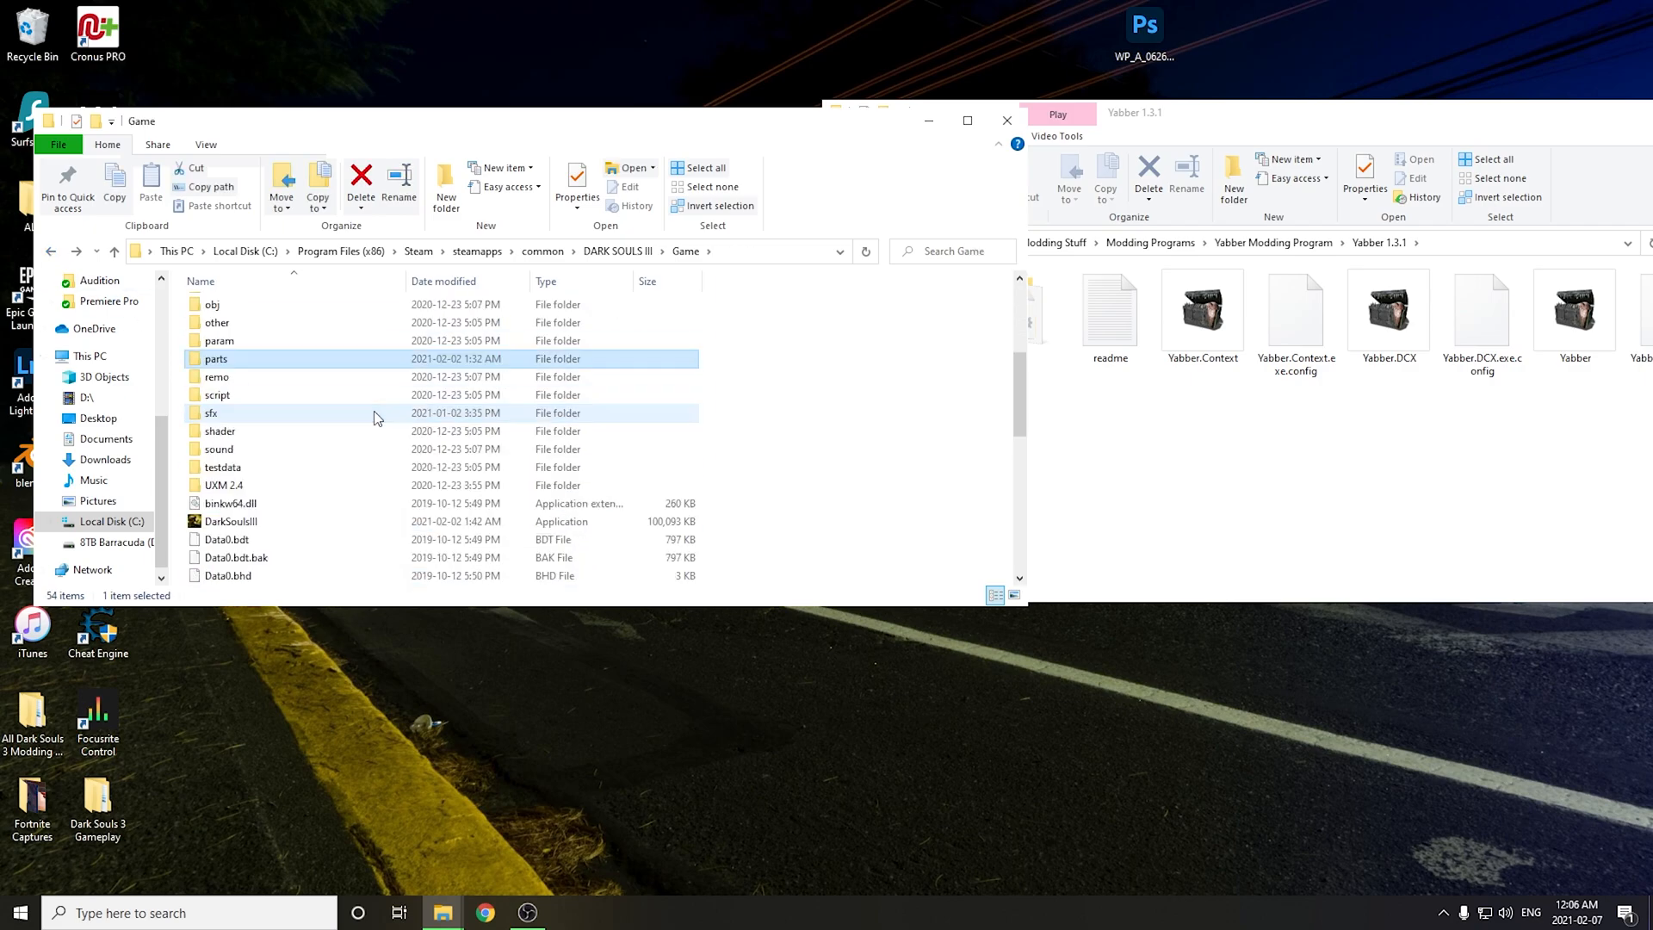
double_click(263, 487)
double_click(258, 343)
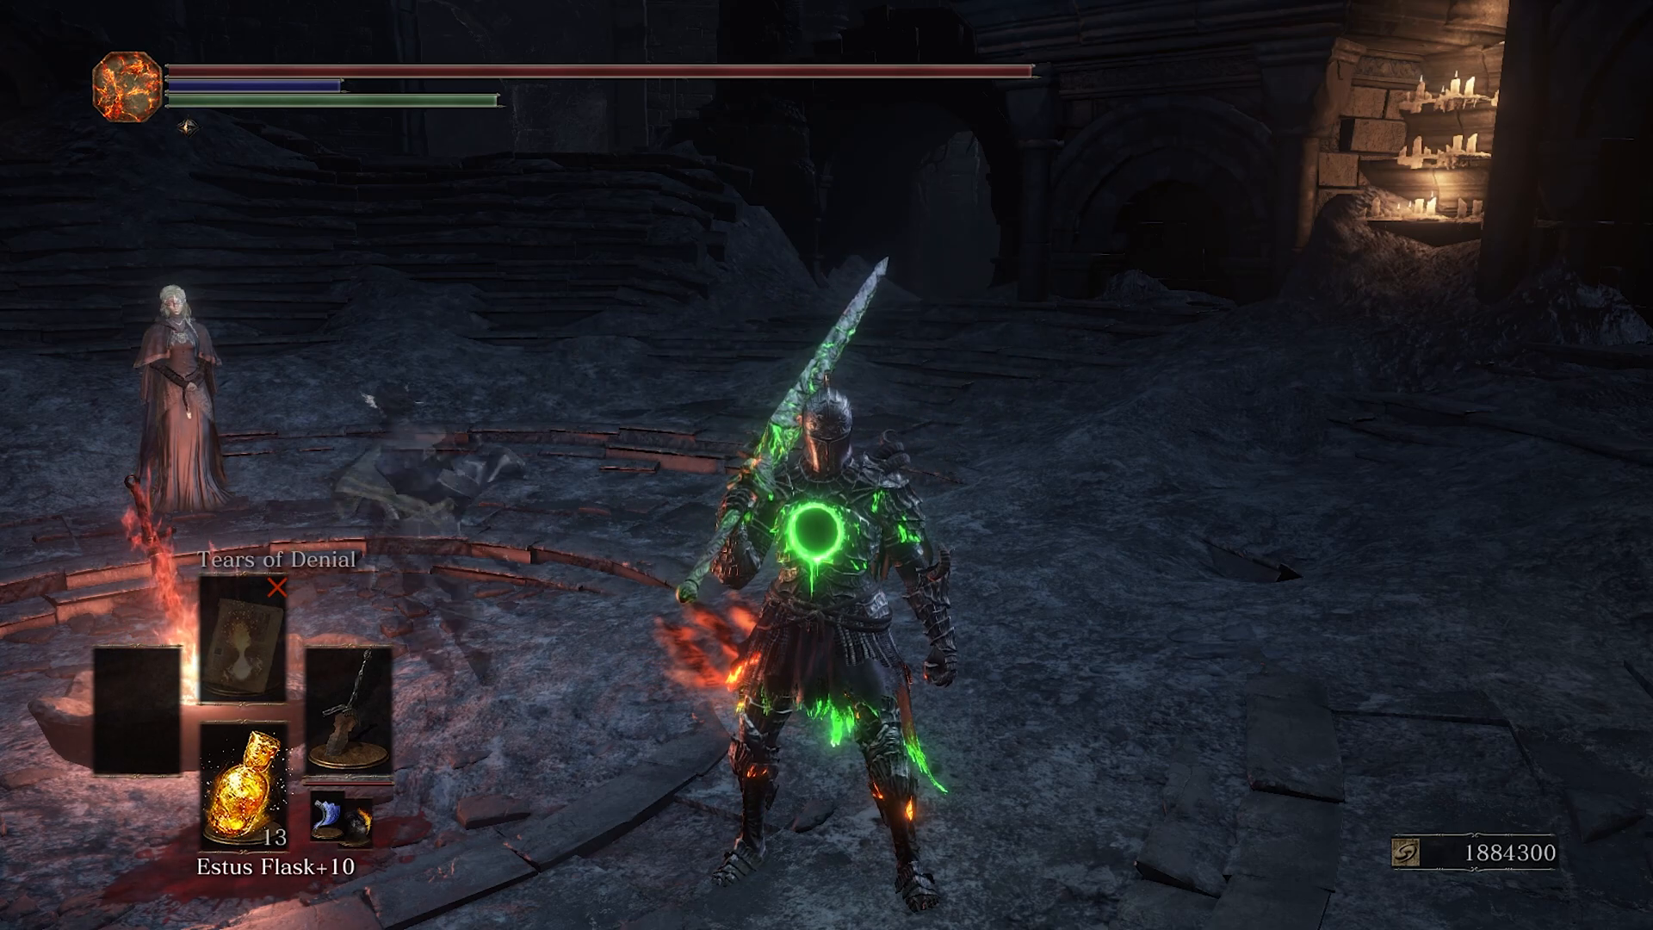
key("Escape")
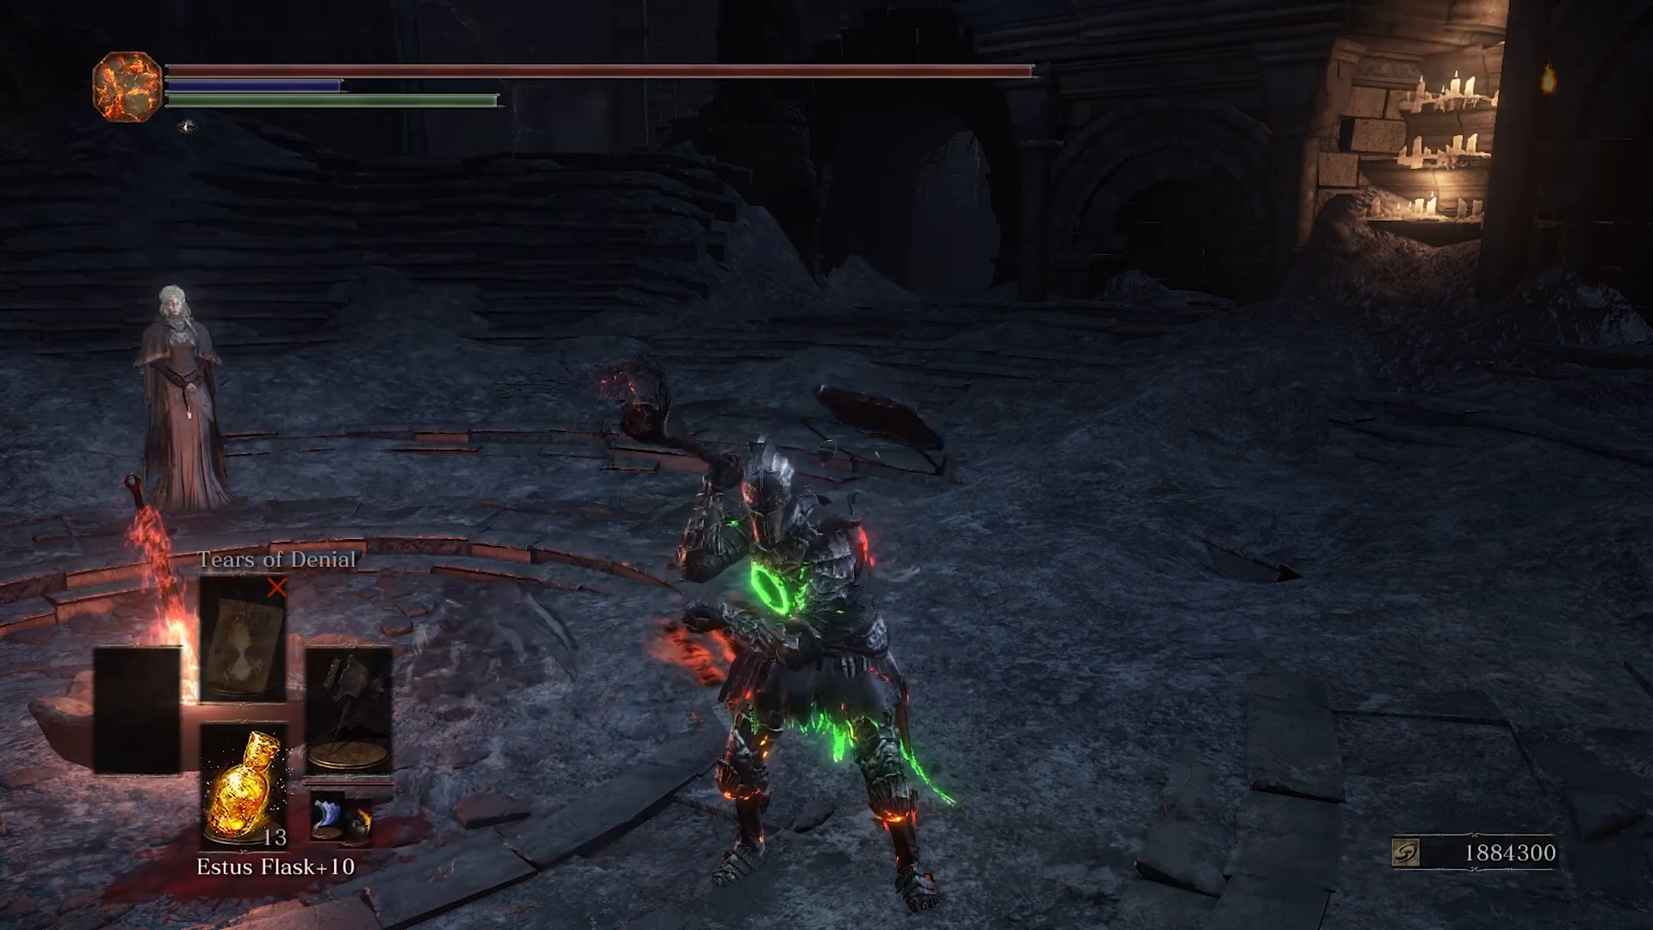
key("w")
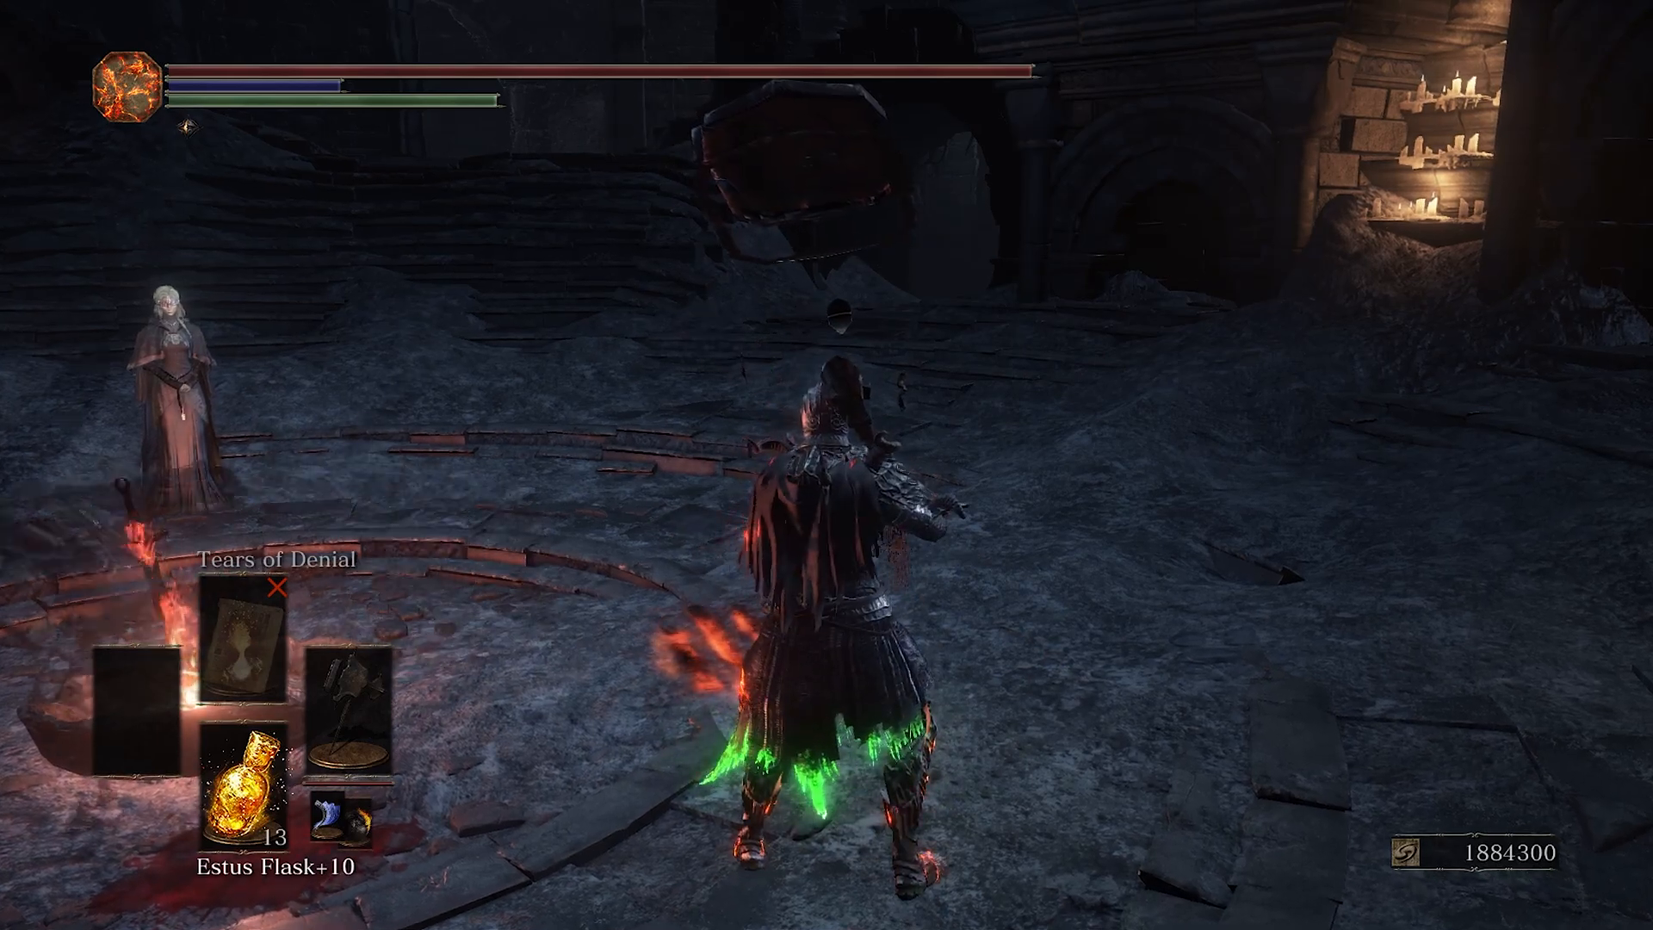
key("f")
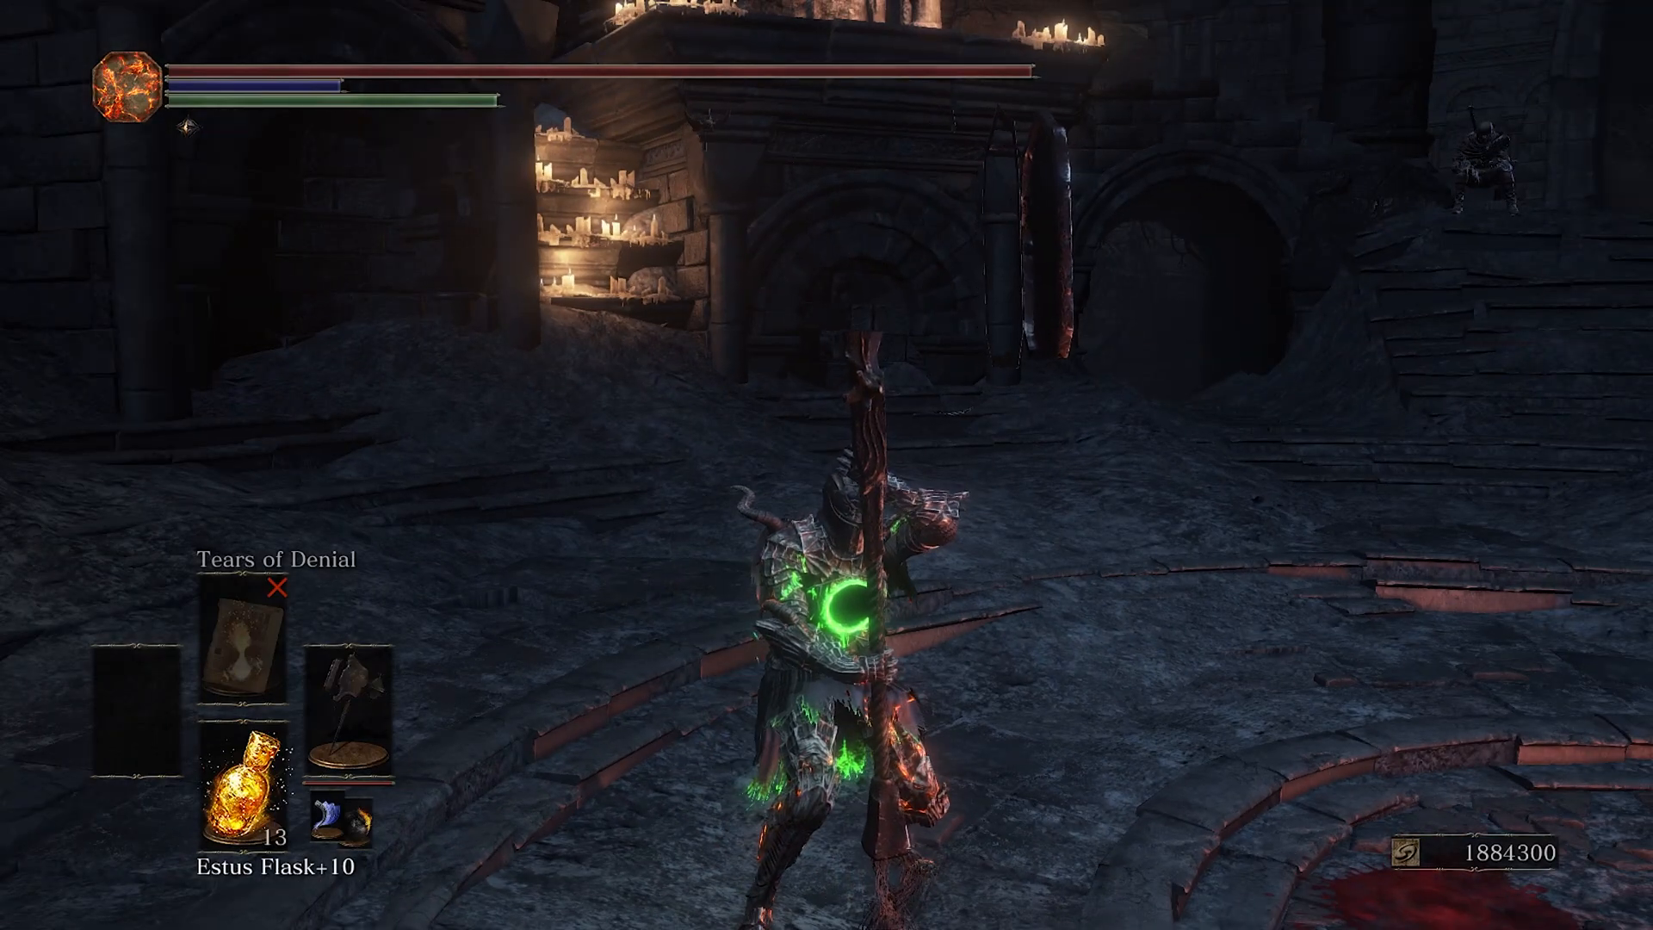
key("w")
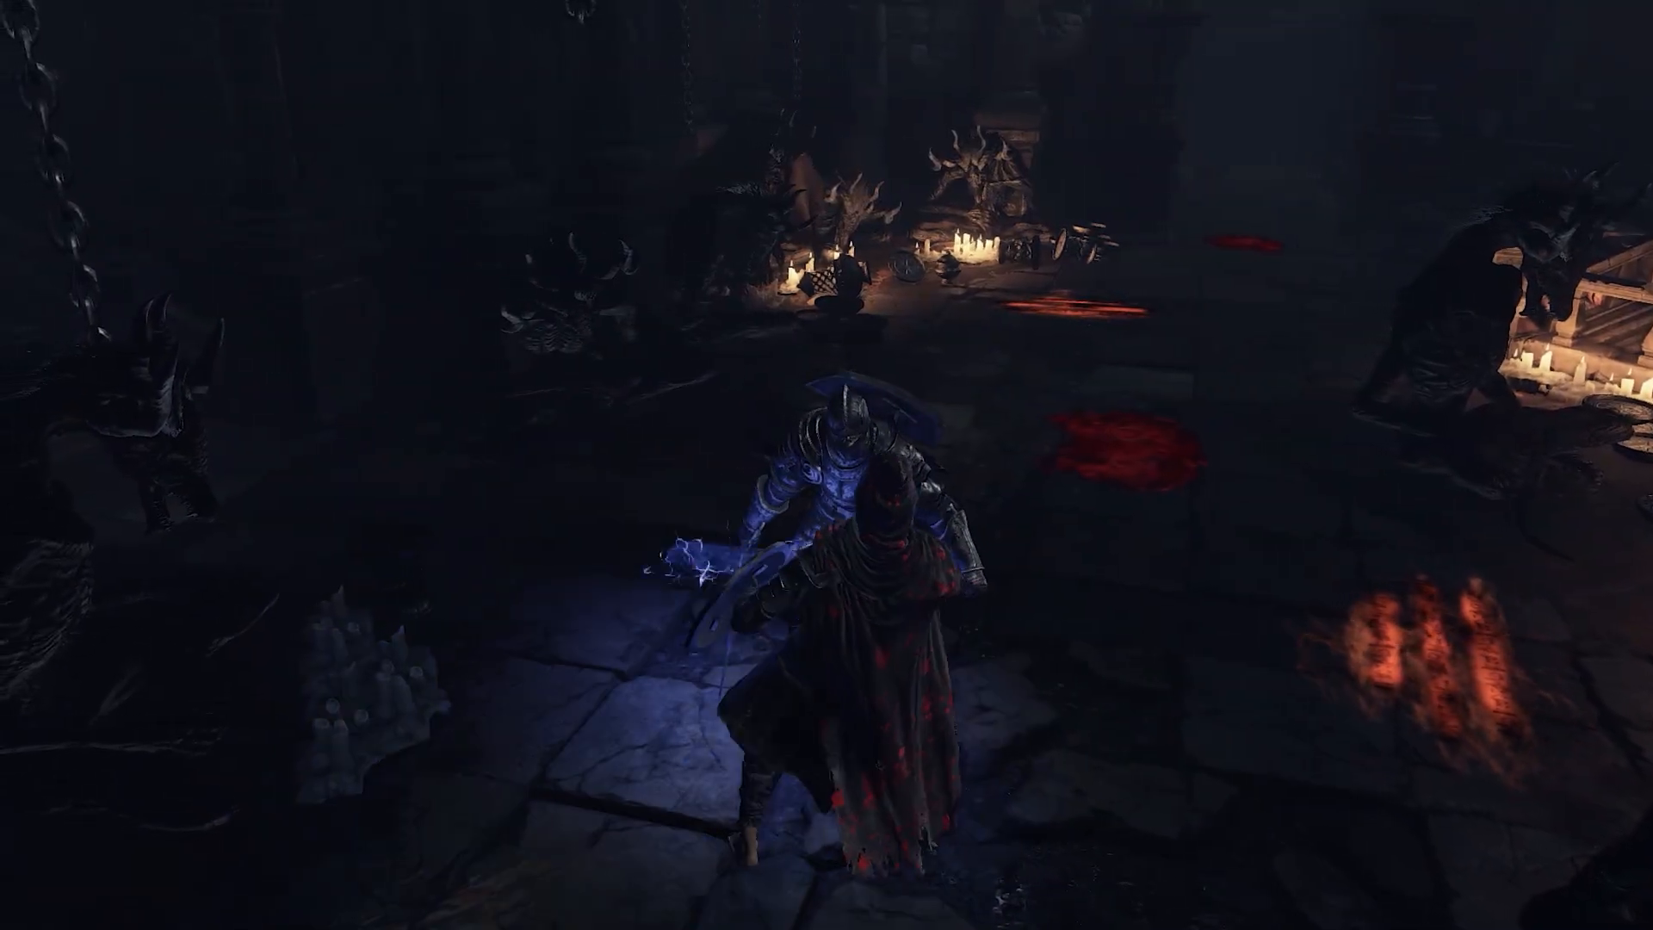
key("g")
key("e")
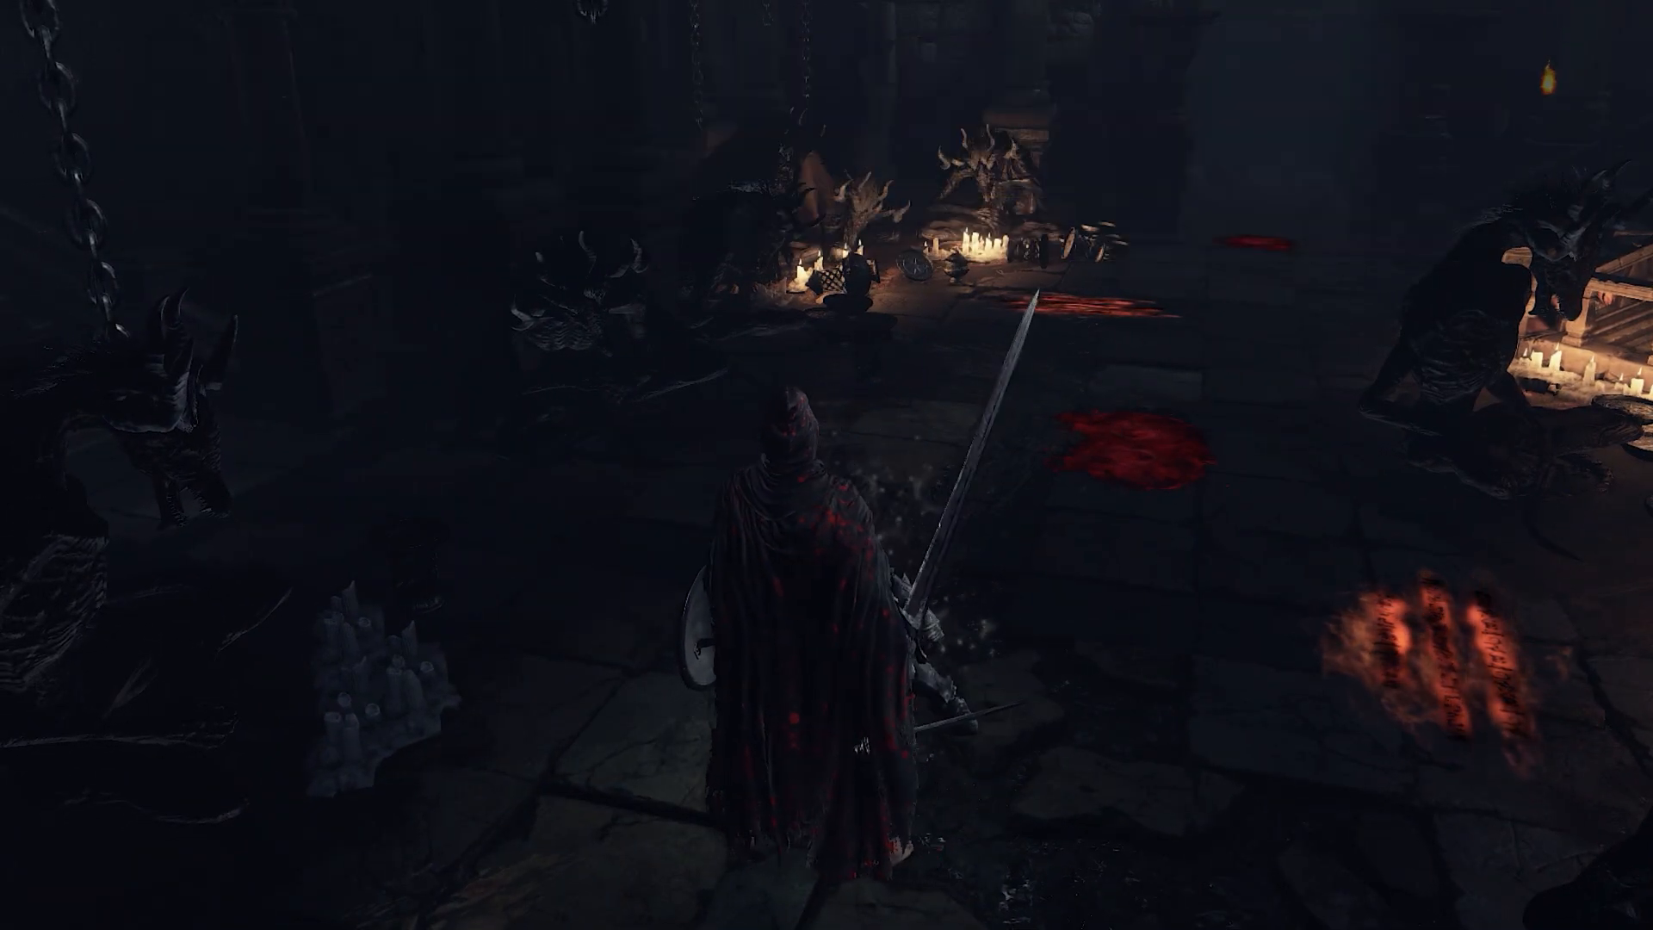